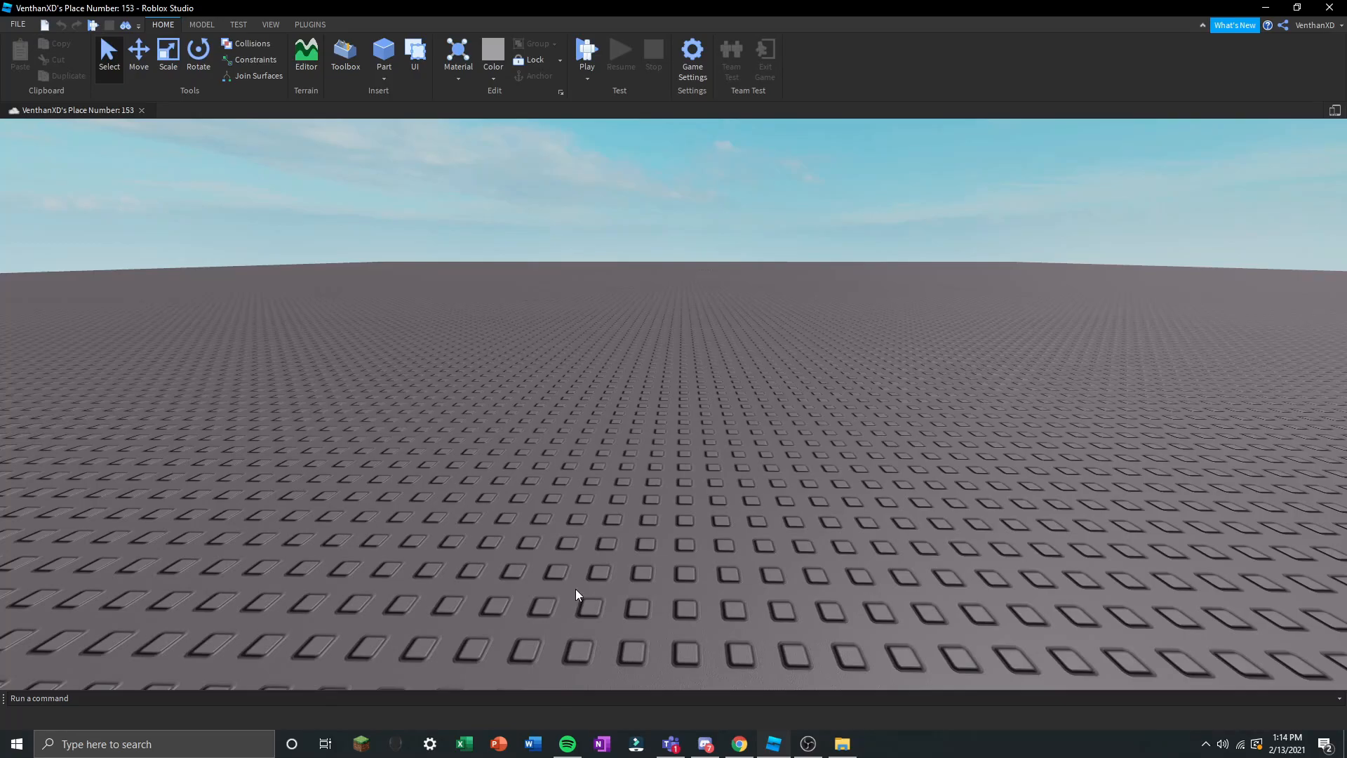
# Insert the player's avatar rig into the scene with Character Inserter, then close the inserter.
pyautogui.scroll(-3, 676, 410)
pyautogui.moveTo(676, 410); pyautogui.dragTo(681, 220, button='right')
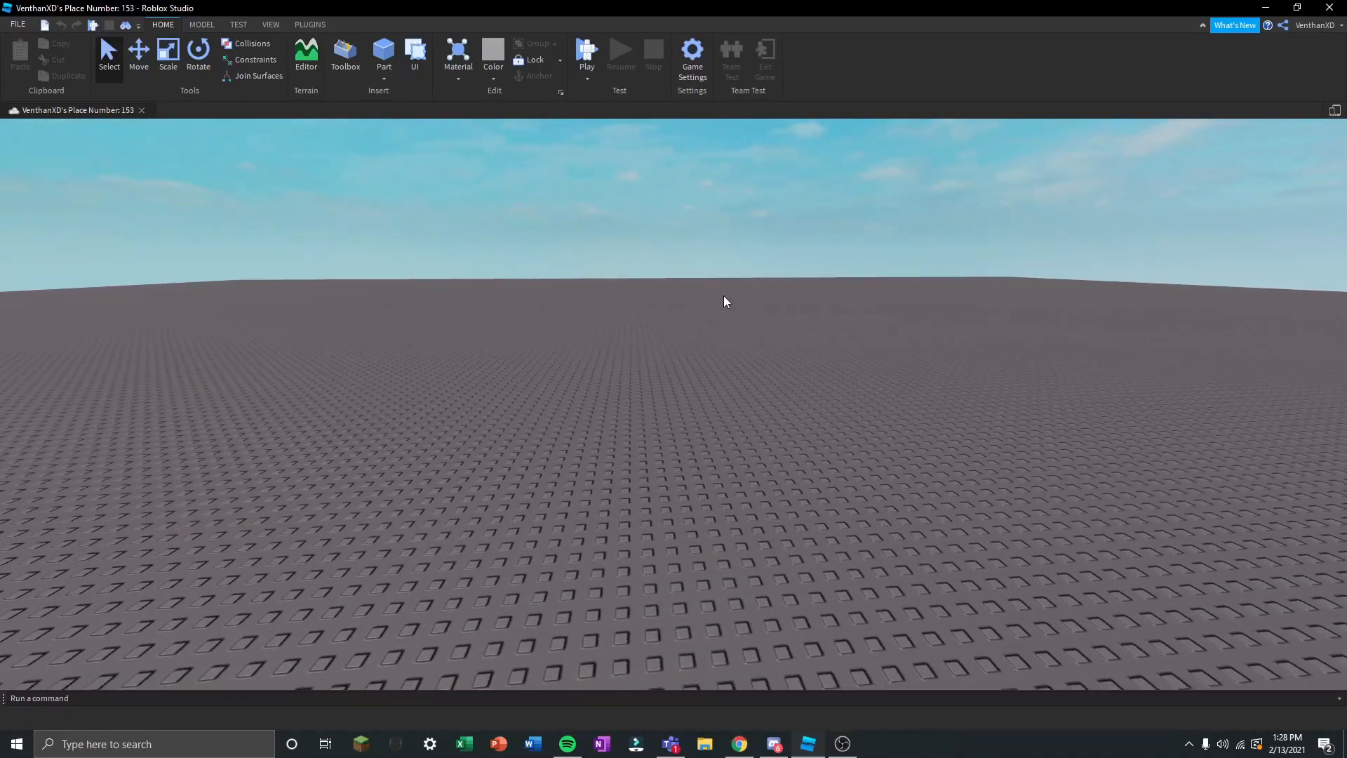
pyautogui.click(306, 24)
pyautogui.moveTo(864, 417); pyautogui.dragTo(864, 417, button='right')
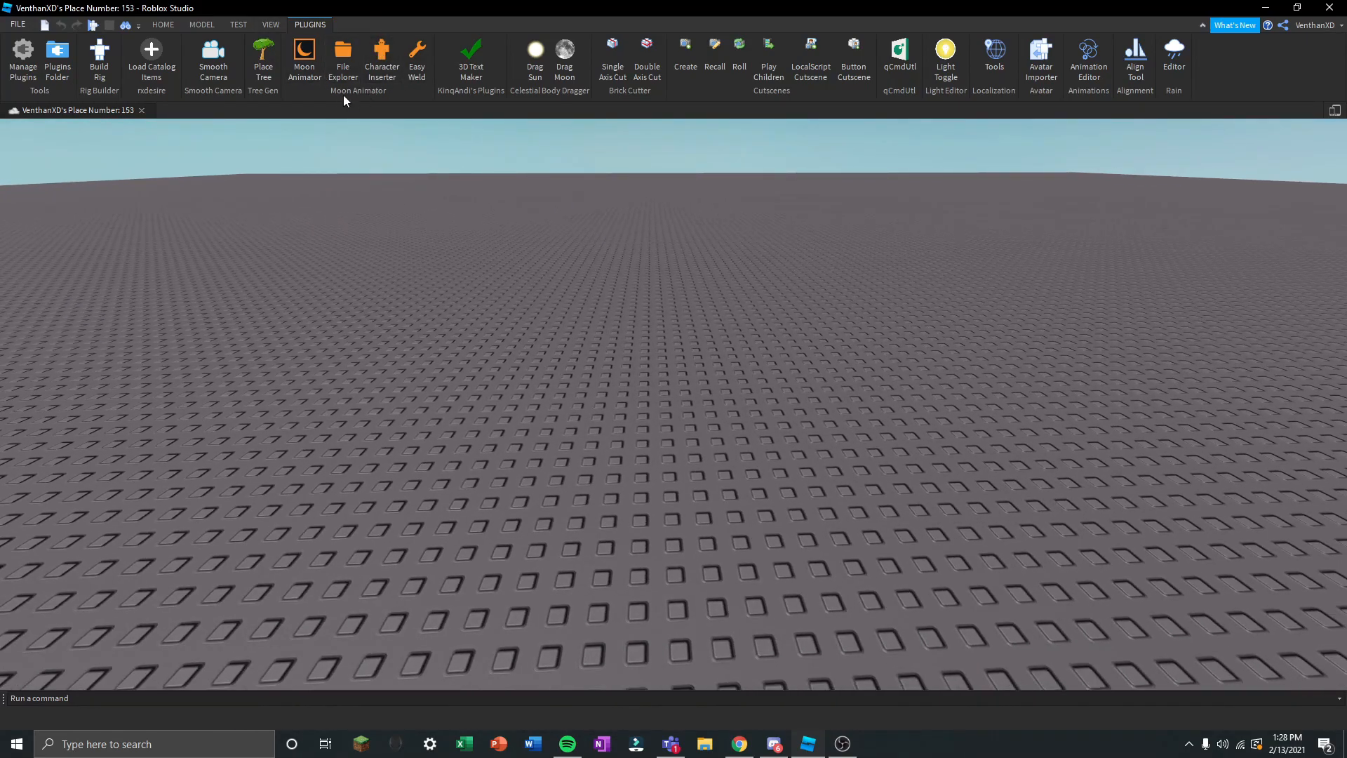
pyautogui.click(382, 63)
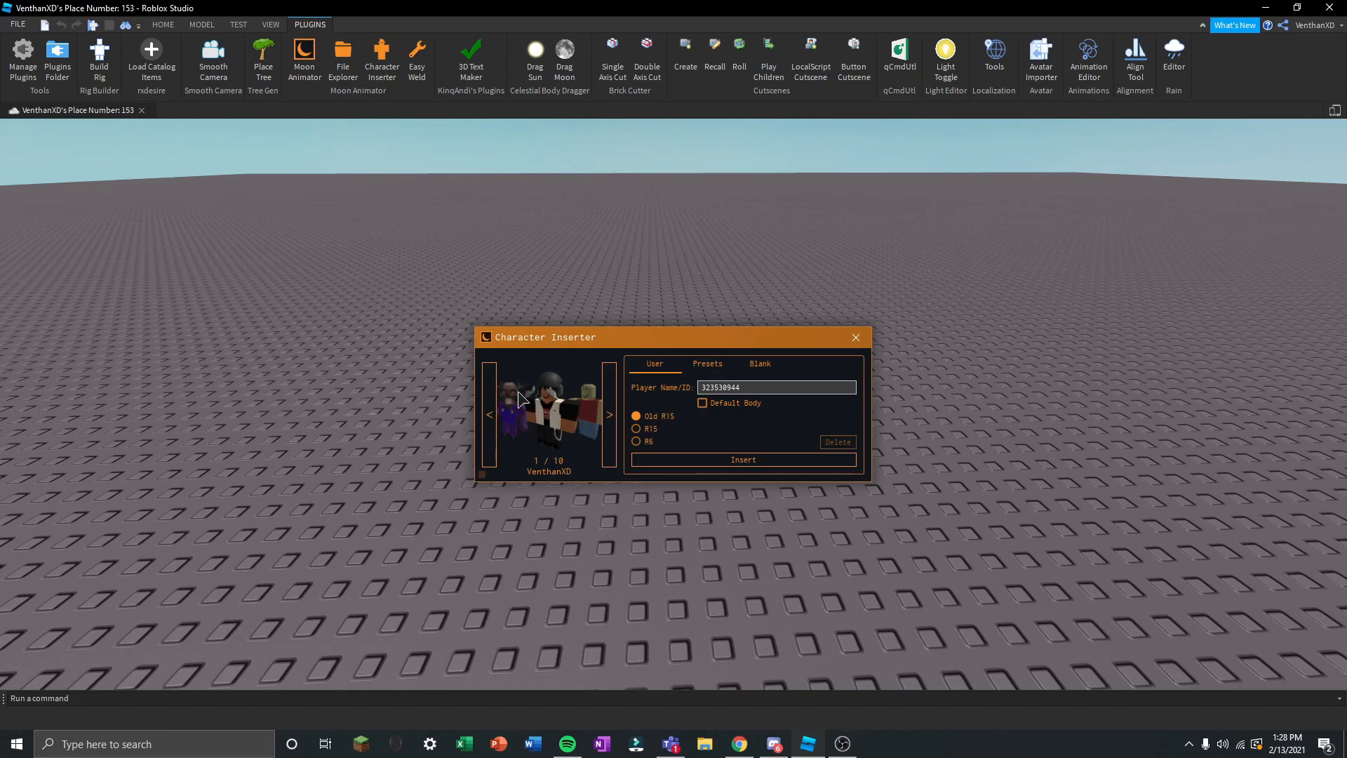
pyautogui.click(647, 460)
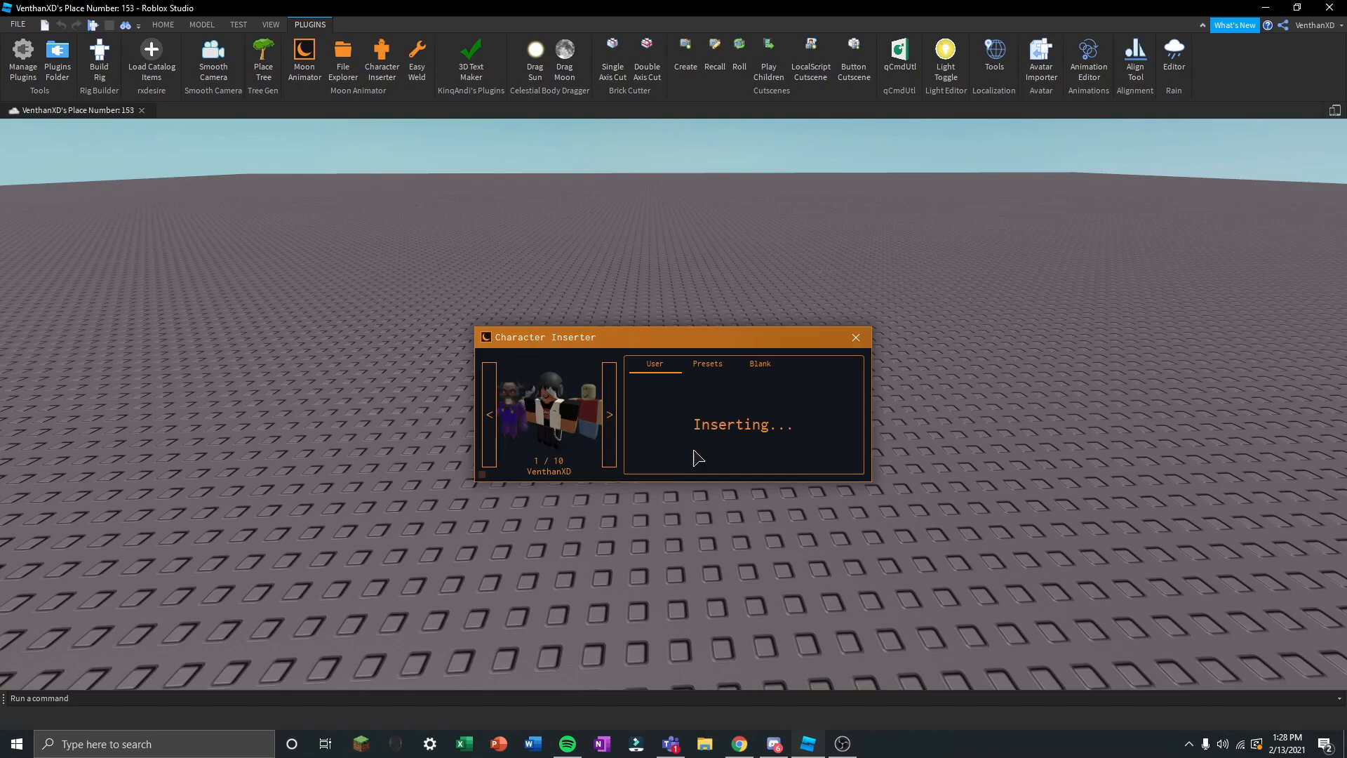
pyautogui.click(856, 336)
# Reposition the character rig on the baseplate, turn it to face the camera, and deselect it.
pyautogui.moveTo(632, 486); pyautogui.dragTo(655, 545)
pyautogui.hotkey('ctrl', 'r')
pyautogui.hotkey('ctrl', 'r')
pyautogui.click(767, 480)
pyautogui.moveTo(768, 480); pyautogui.dragTo(776, 429, button='right')
pyautogui.scroll(4, 776, 429)
pyautogui.scroll(-2, 776, 420)
pyautogui.scroll(3, 776, 419)
pyautogui.click(621, 254)
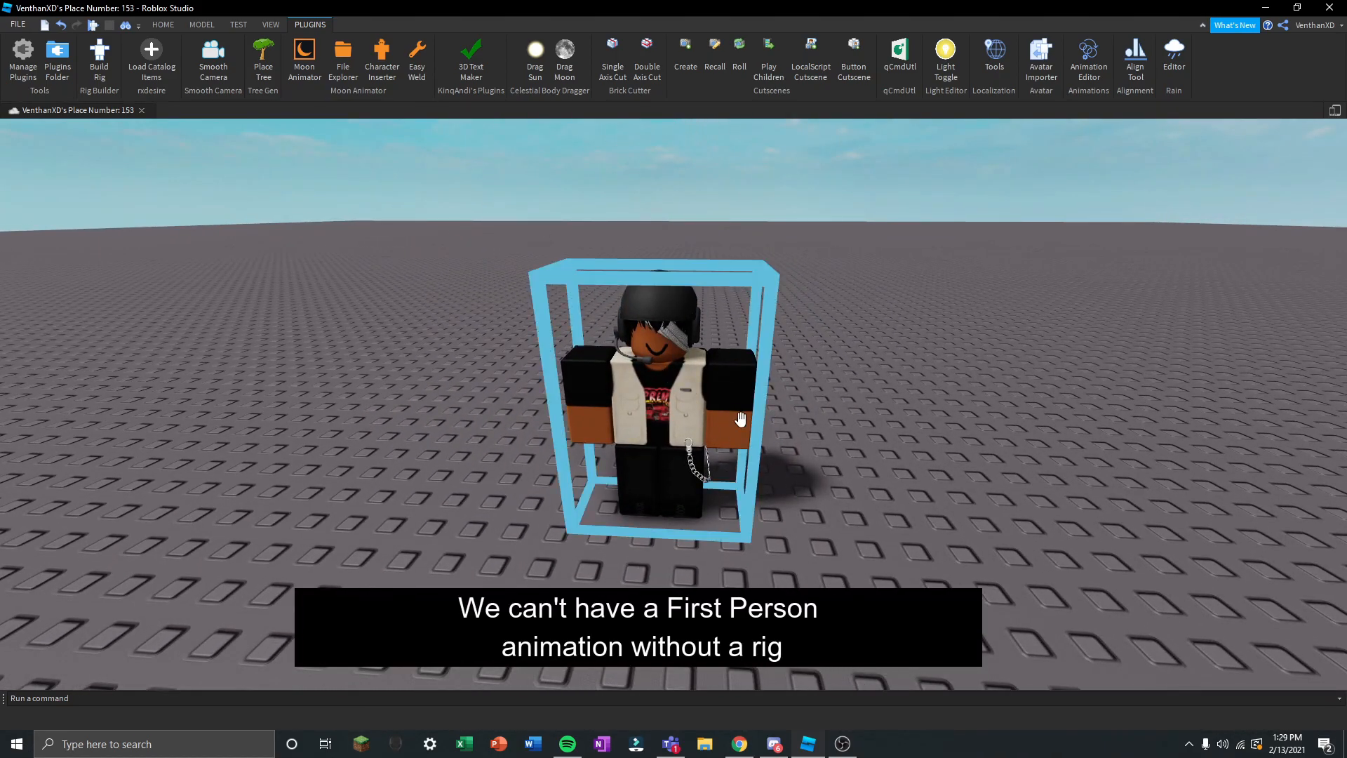
pyautogui.click(684, 206)
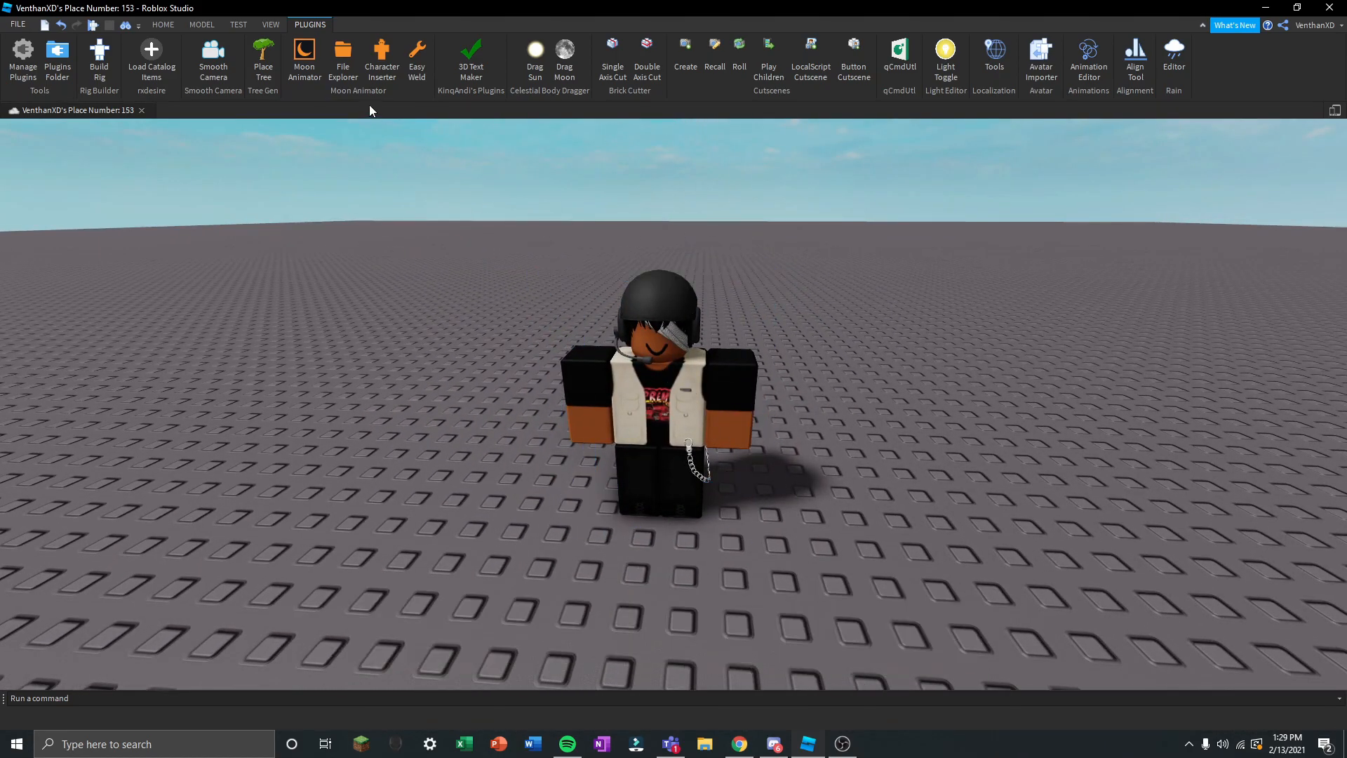
# Create a new Moon Animator animation of type Animation named "fp TUTORIAL".
pyautogui.click(307, 56)
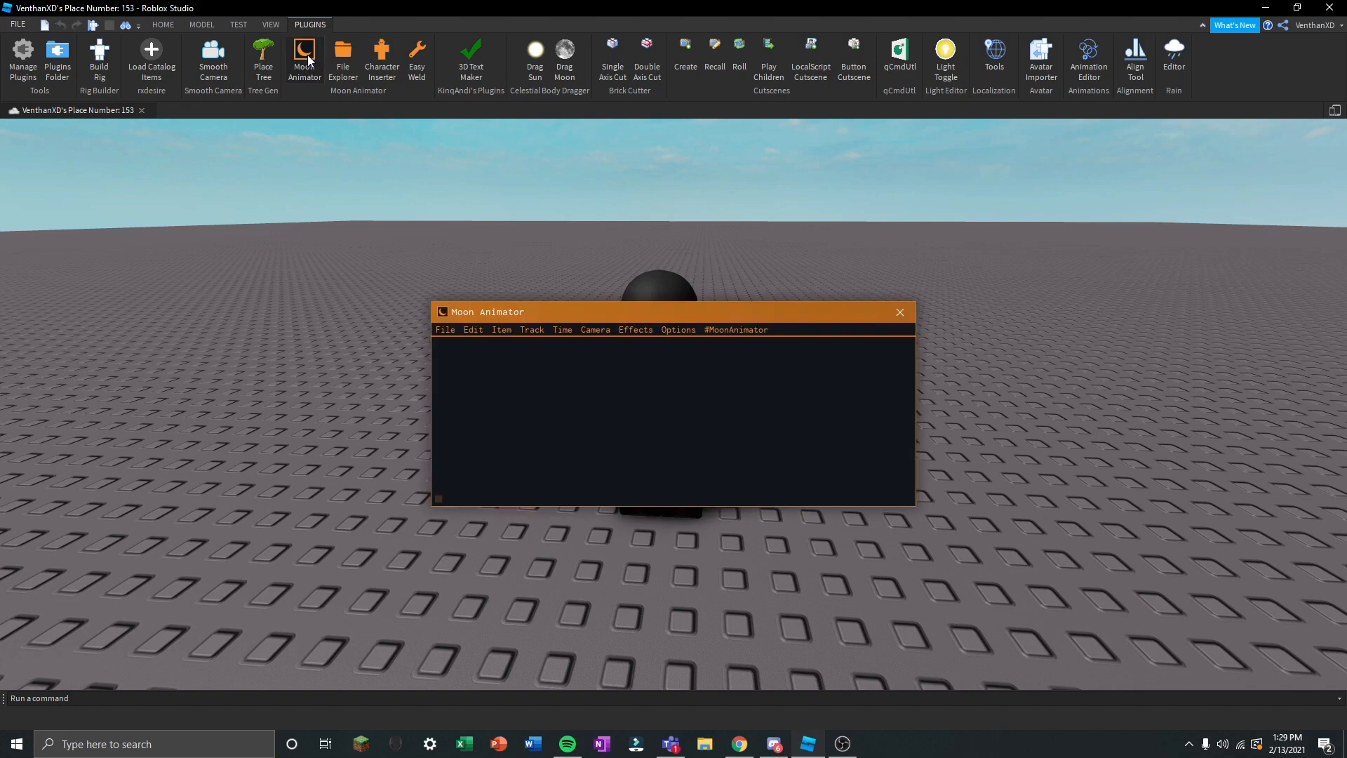
pyautogui.click(445, 330)
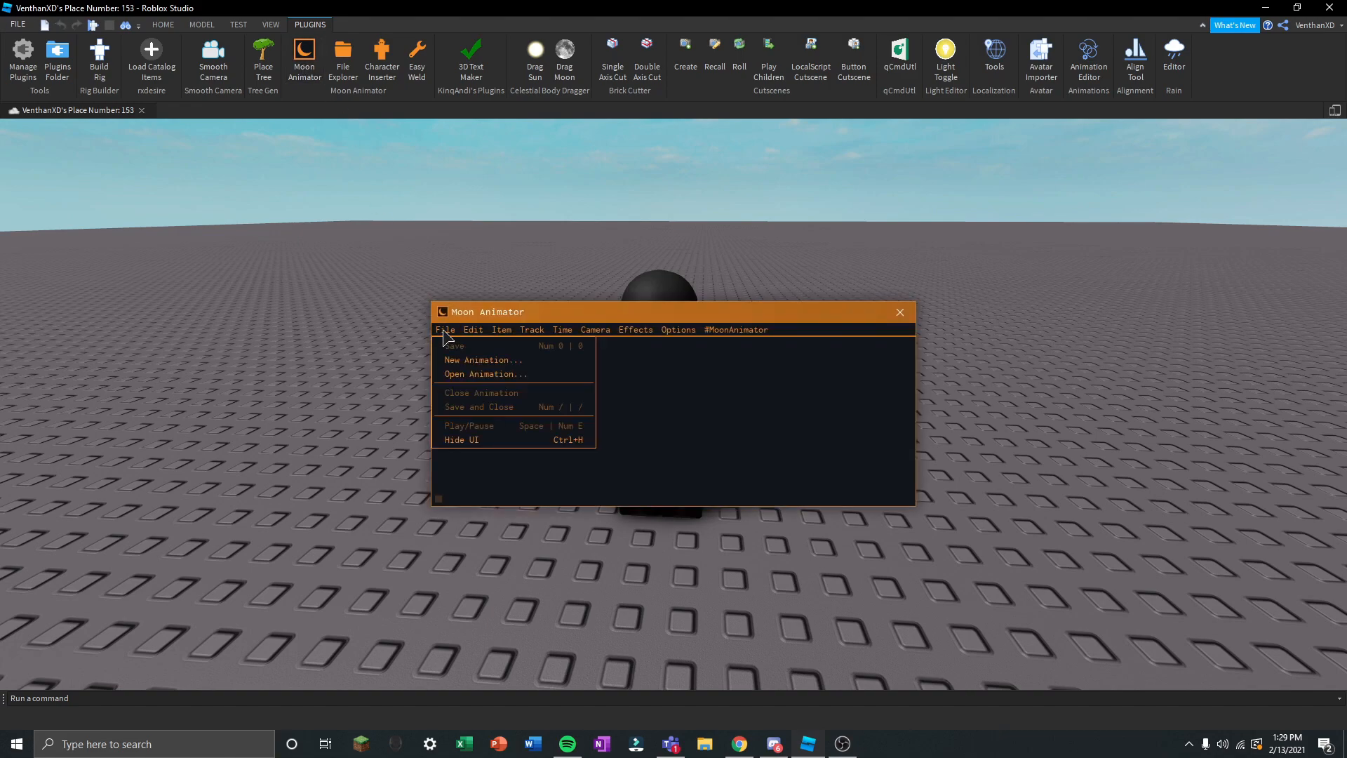
pyautogui.click(451, 361)
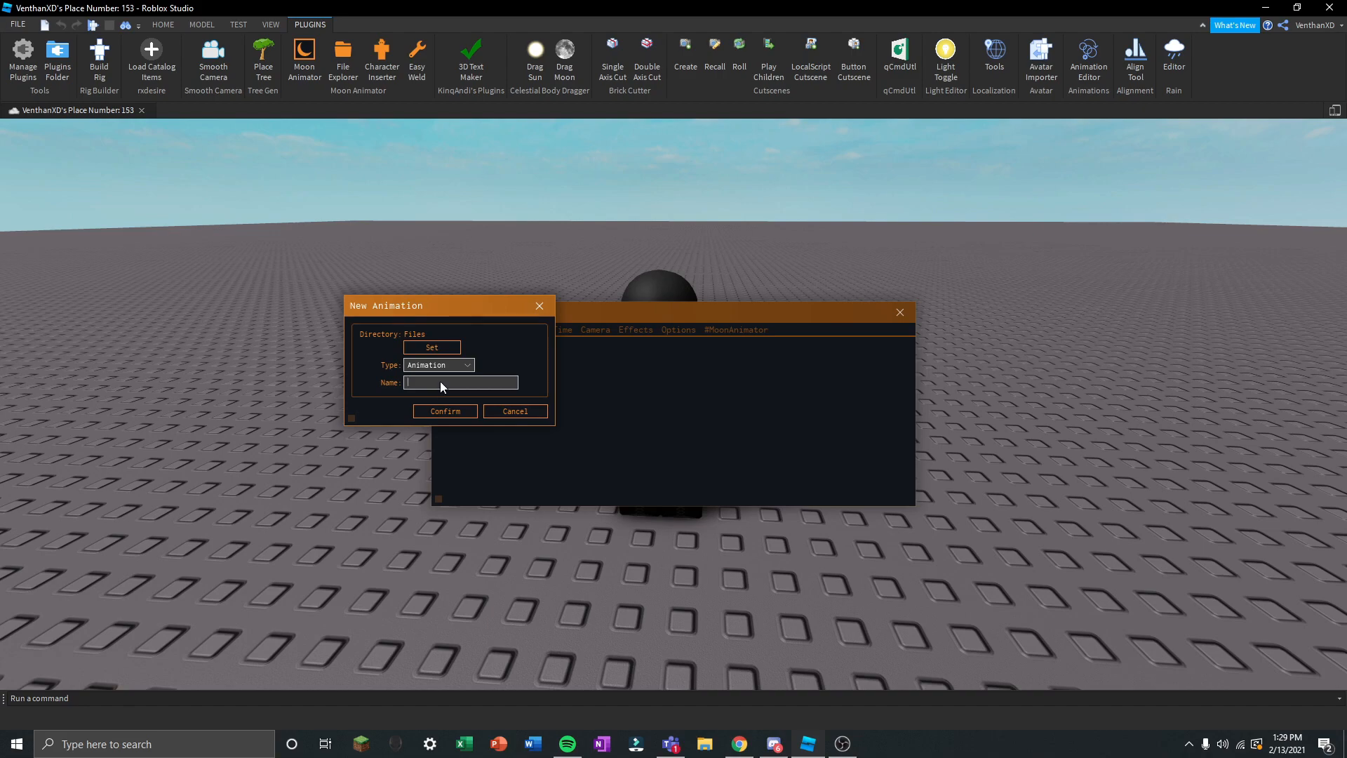
pyautogui.click(452, 381)
pyautogui.write('fp TUTORIAL')
pyautogui.press('Return')
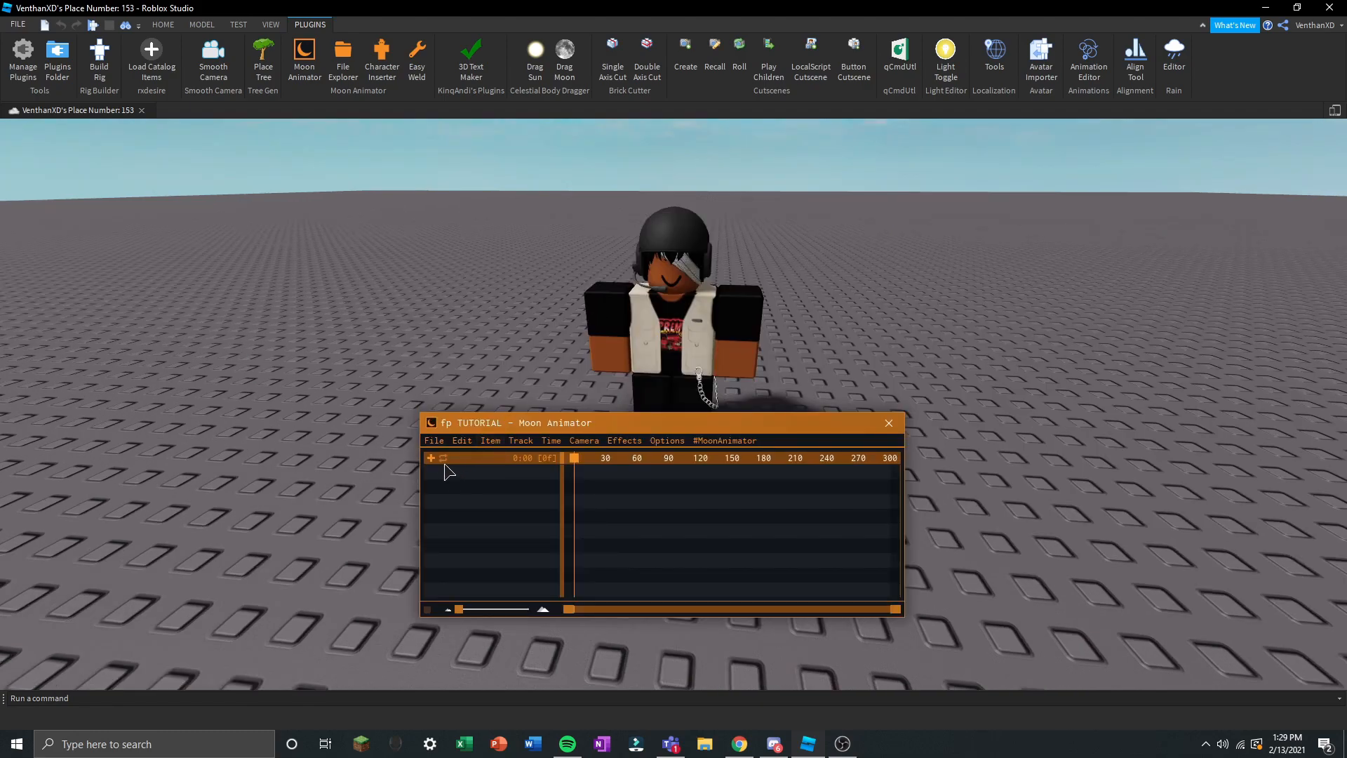
# Add the character to the animation as an item with its Rig property included.
pyautogui.click(431, 458)
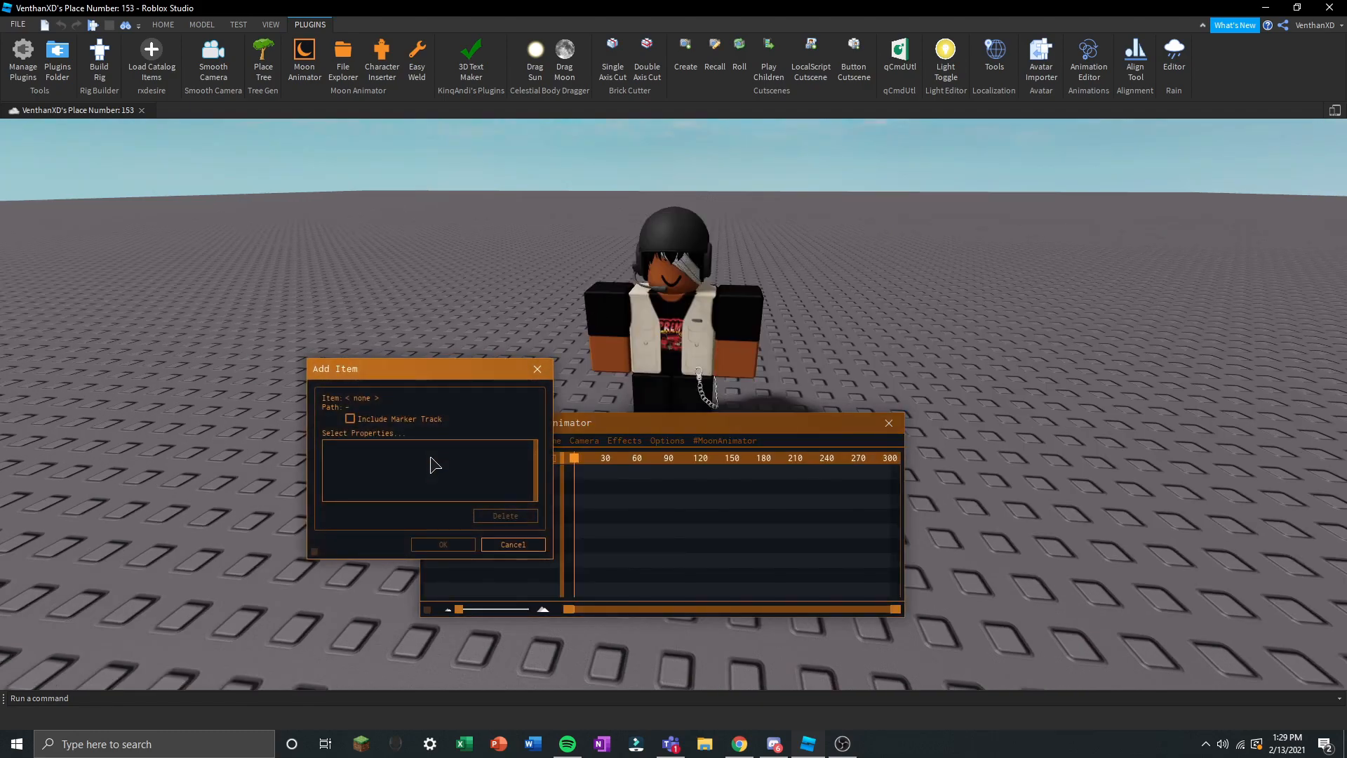
pyautogui.click(645, 318)
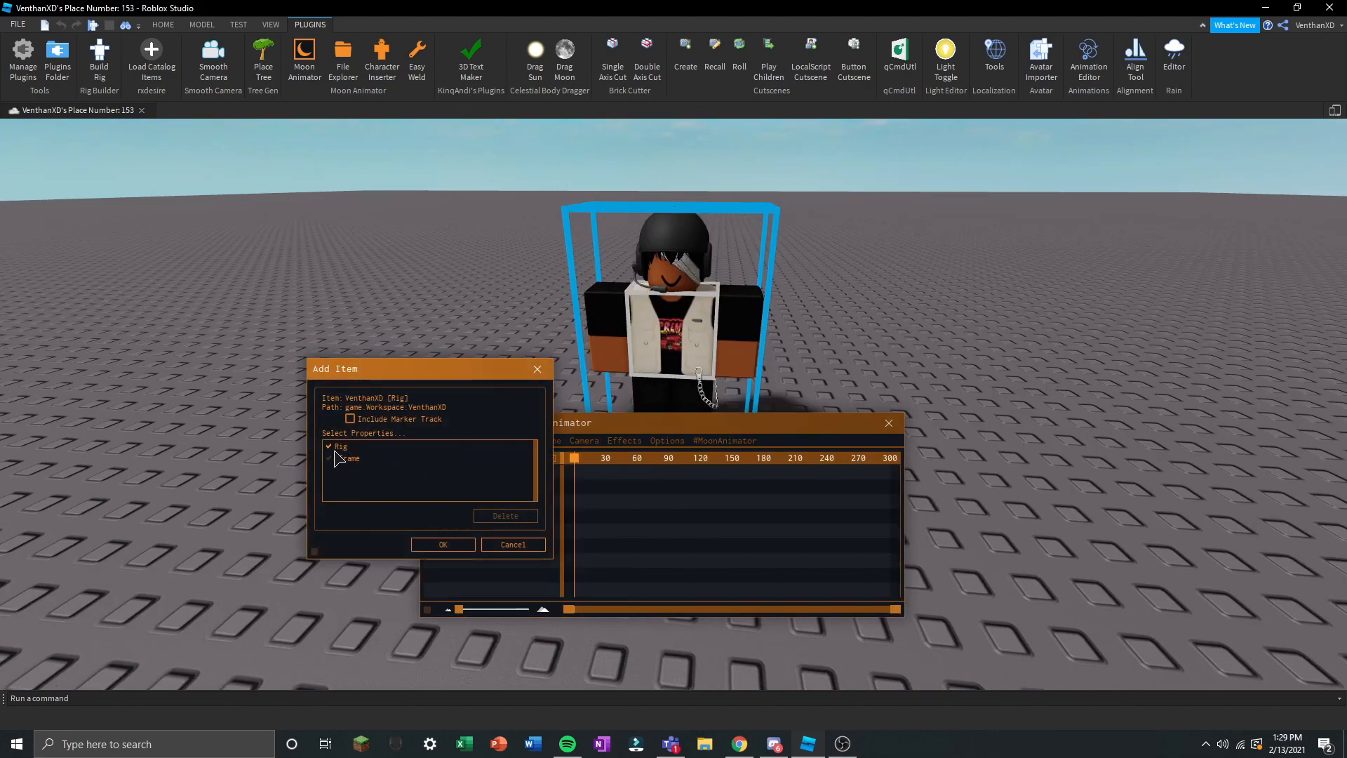
pyautogui.click(426, 544)
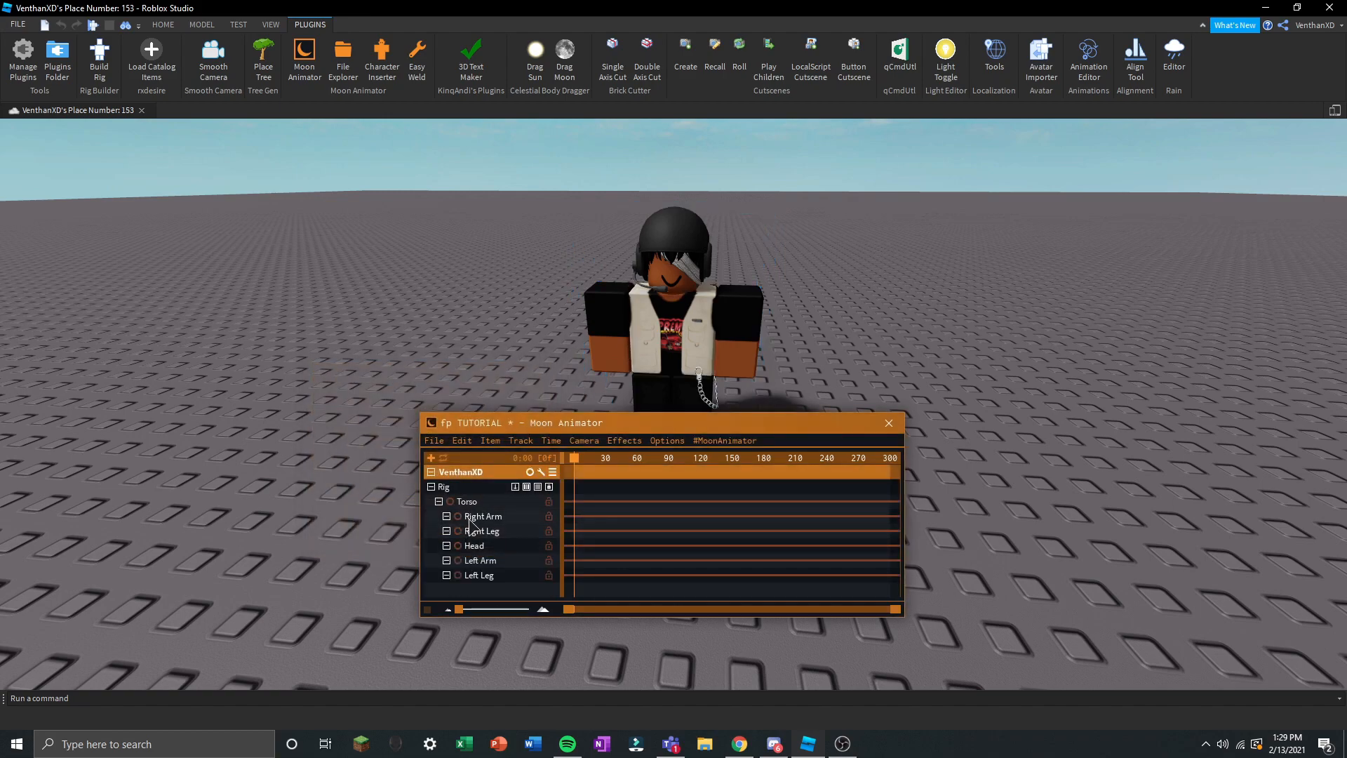
# Try rotating the rig's left arm at frame 0.
pyautogui.click(490, 503)
pyautogui.click(492, 517)
pyautogui.click(503, 534)
pyautogui.click(503, 548)
pyautogui.click(484, 560)
pyautogui.moveTo(841, 309); pyautogui.dragTo(790, 259)
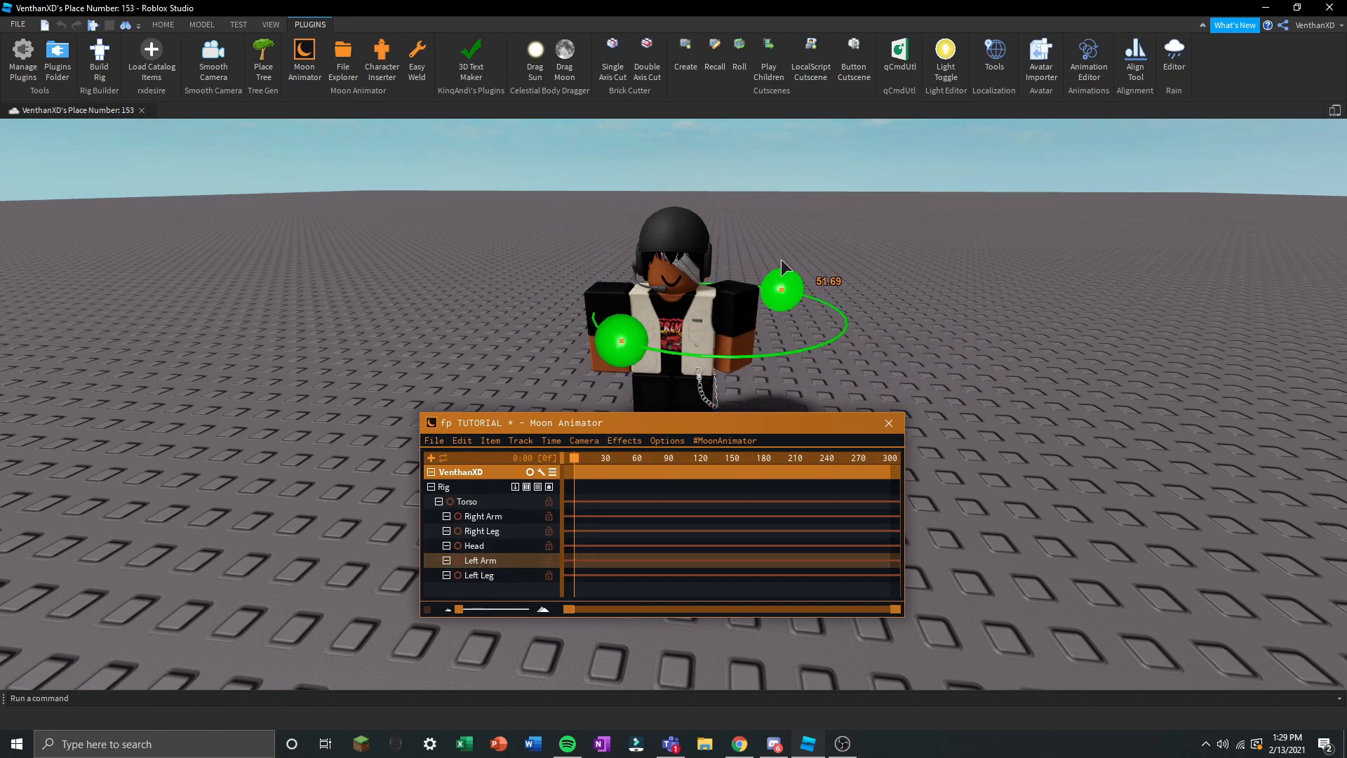
# Try posing the rig's head at frame 90 and its torso at frame 300.
pyautogui.click(500, 547)
pyautogui.moveTo(574, 458); pyautogui.dragTo(671, 468)
pyautogui.moveTo(670, 133); pyautogui.dragTo(795, 278)
pyautogui.moveTo(663, 457); pyautogui.dragTo(892, 457)
pyautogui.click(767, 338)
pyautogui.click(695, 349)
pyautogui.moveTo(806, 341); pyautogui.dragTo(753, 265)
# Delete all test keyframes on the rig's torso, head and left arm and return to frame 0.
pyautogui.moveTo(604, 458); pyautogui.dragTo(620, 458)
pyautogui.moveTo(898, 492); pyautogui.dragTo(141, 634)
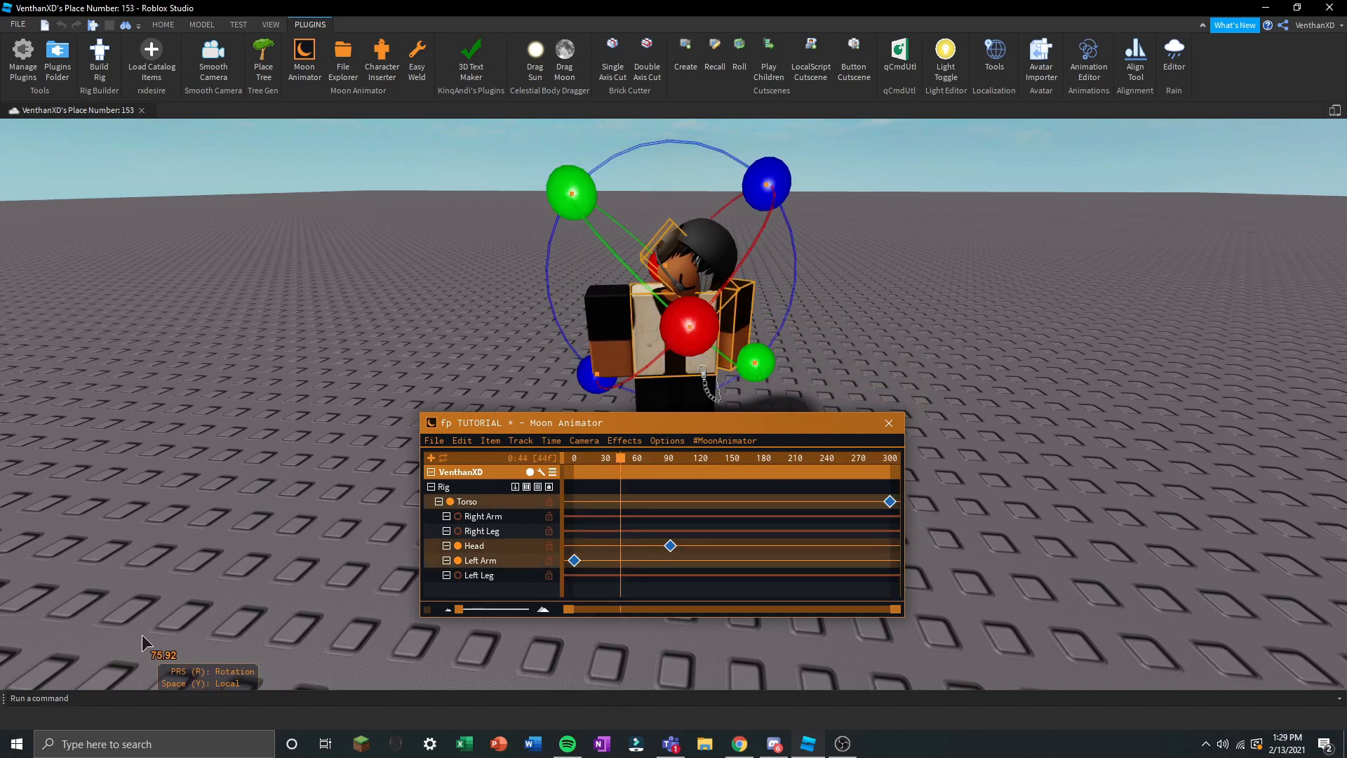
pyautogui.press('Delete')
pyautogui.moveTo(610, 458); pyautogui.dragTo(555, 460)
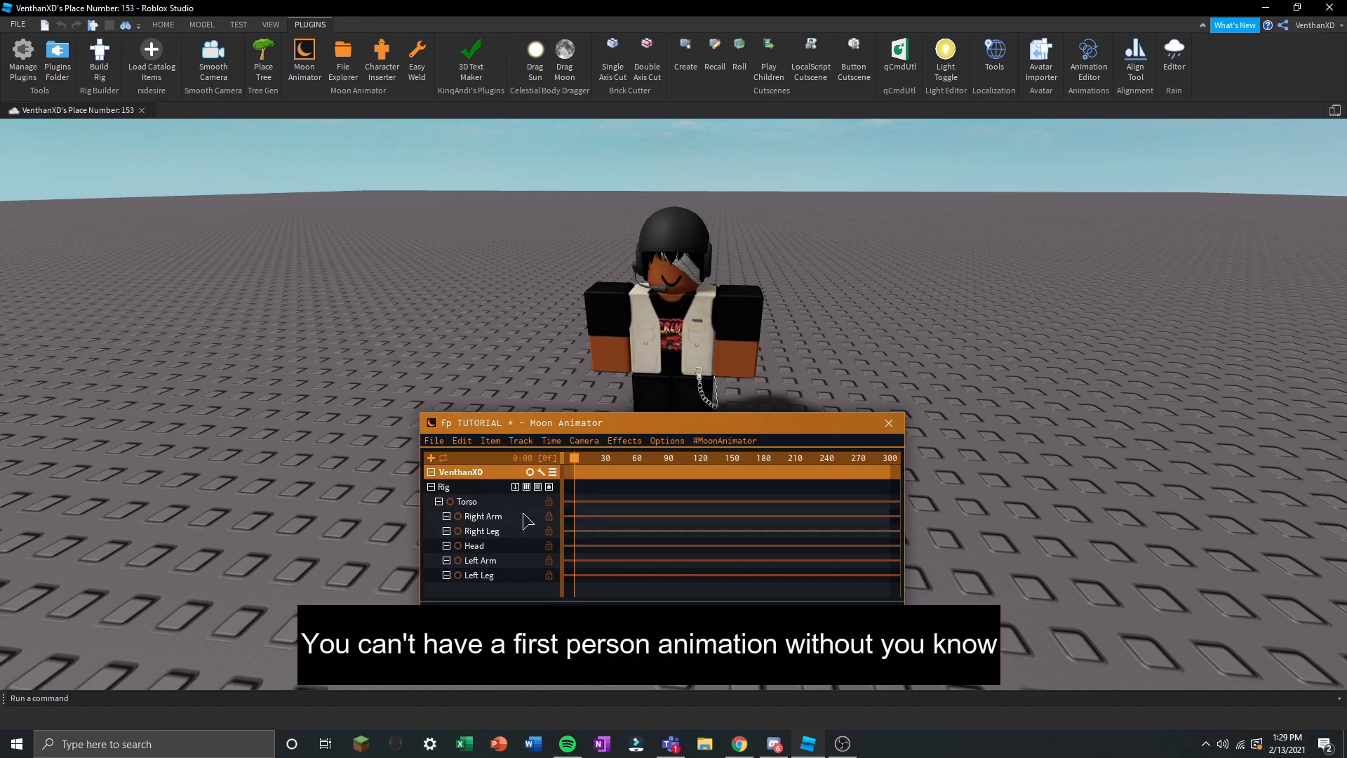
# Add a camera to the animation.
pyautogui.scroll(10, 696, 238)
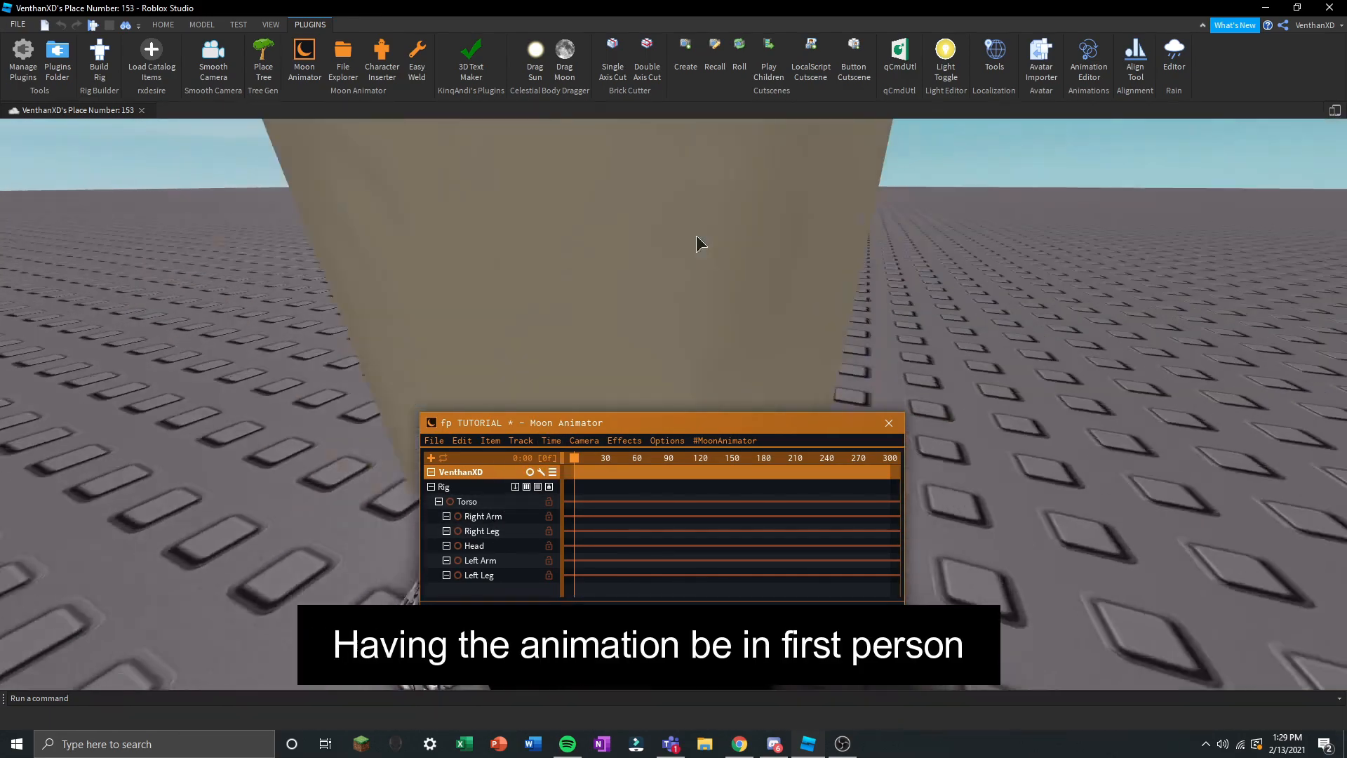
pyautogui.scroll(5, 697, 241)
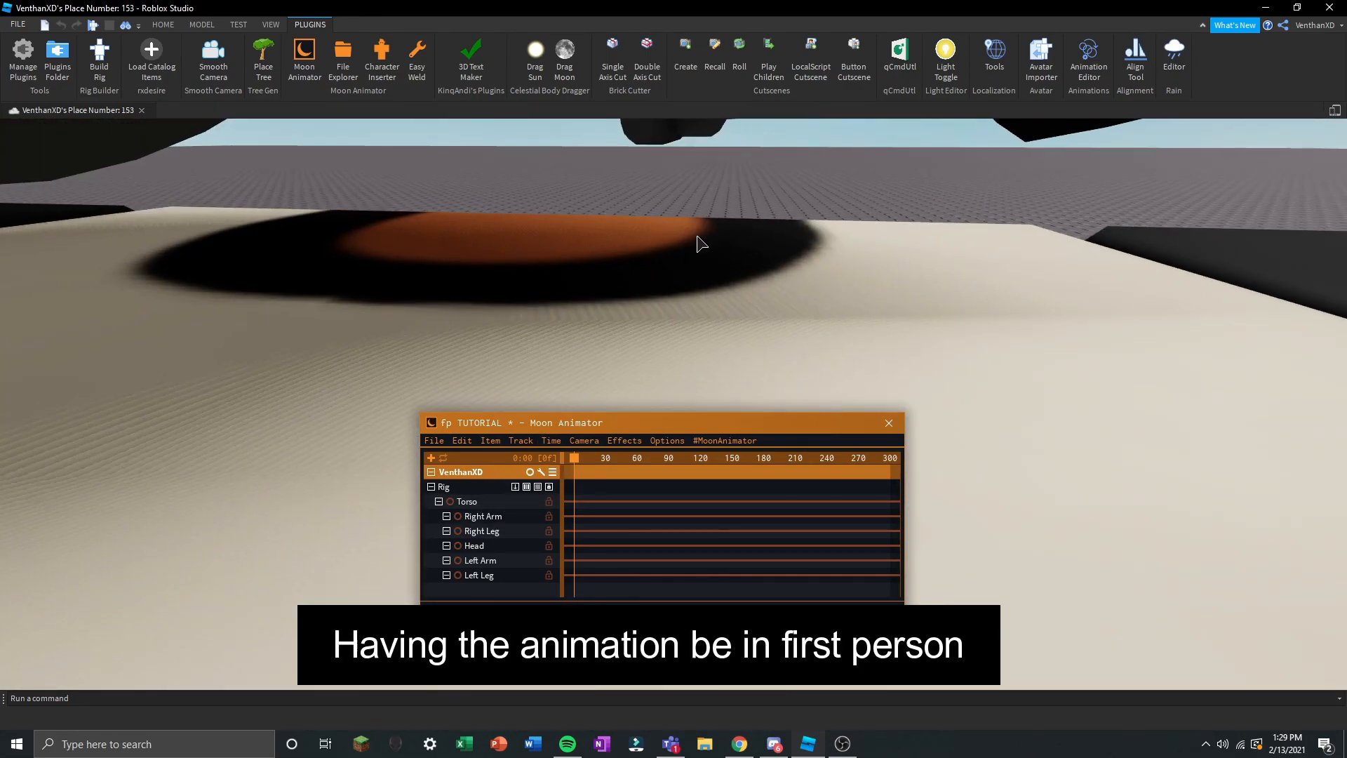
pyautogui.scroll(-15, 698, 237)
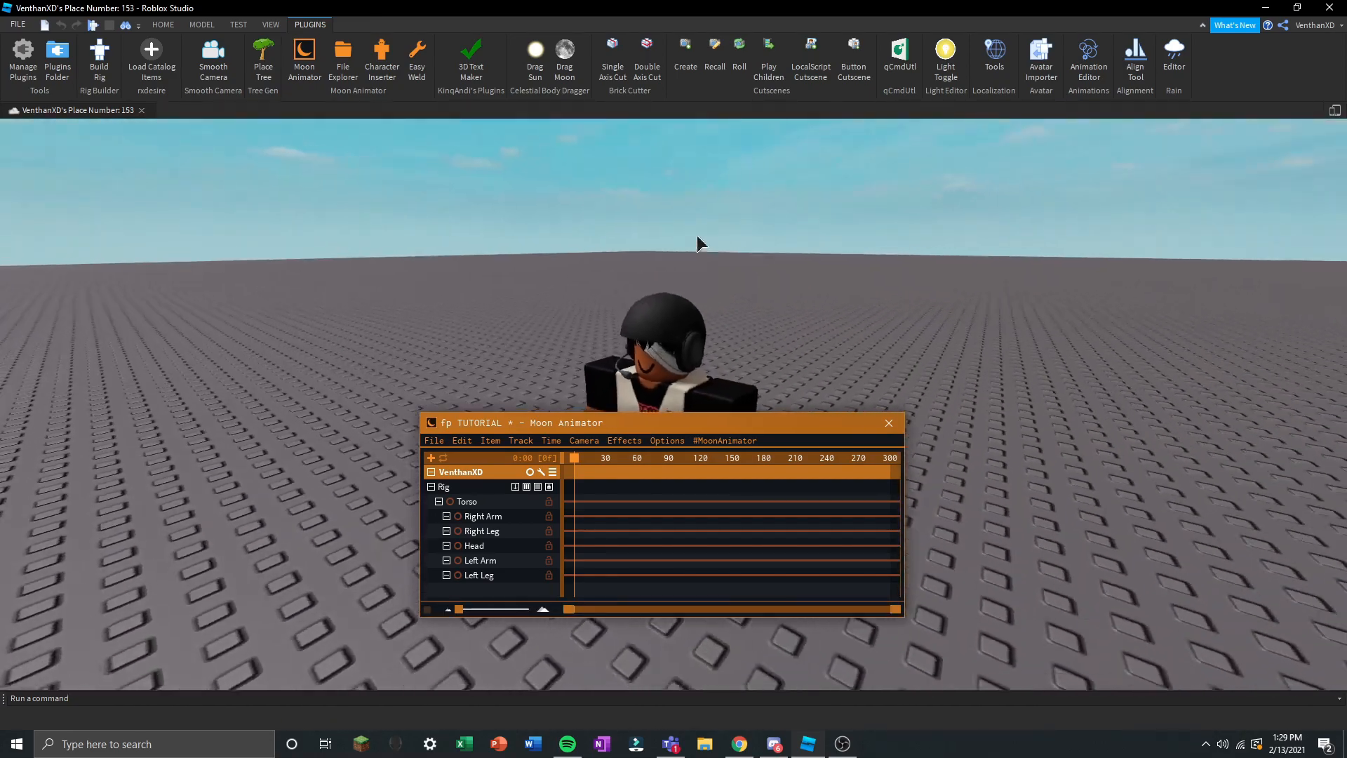
pyautogui.scroll(-3, 697, 238)
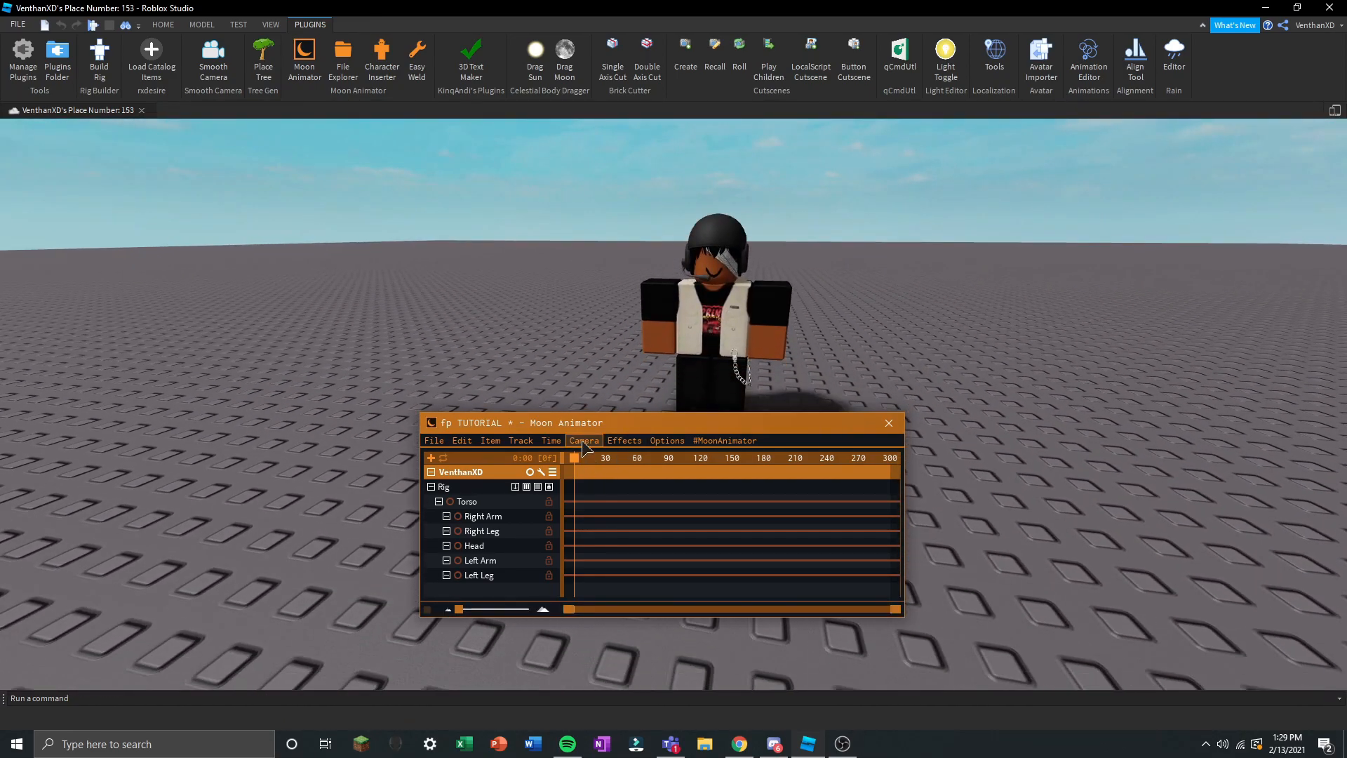
pyautogui.click(584, 440)
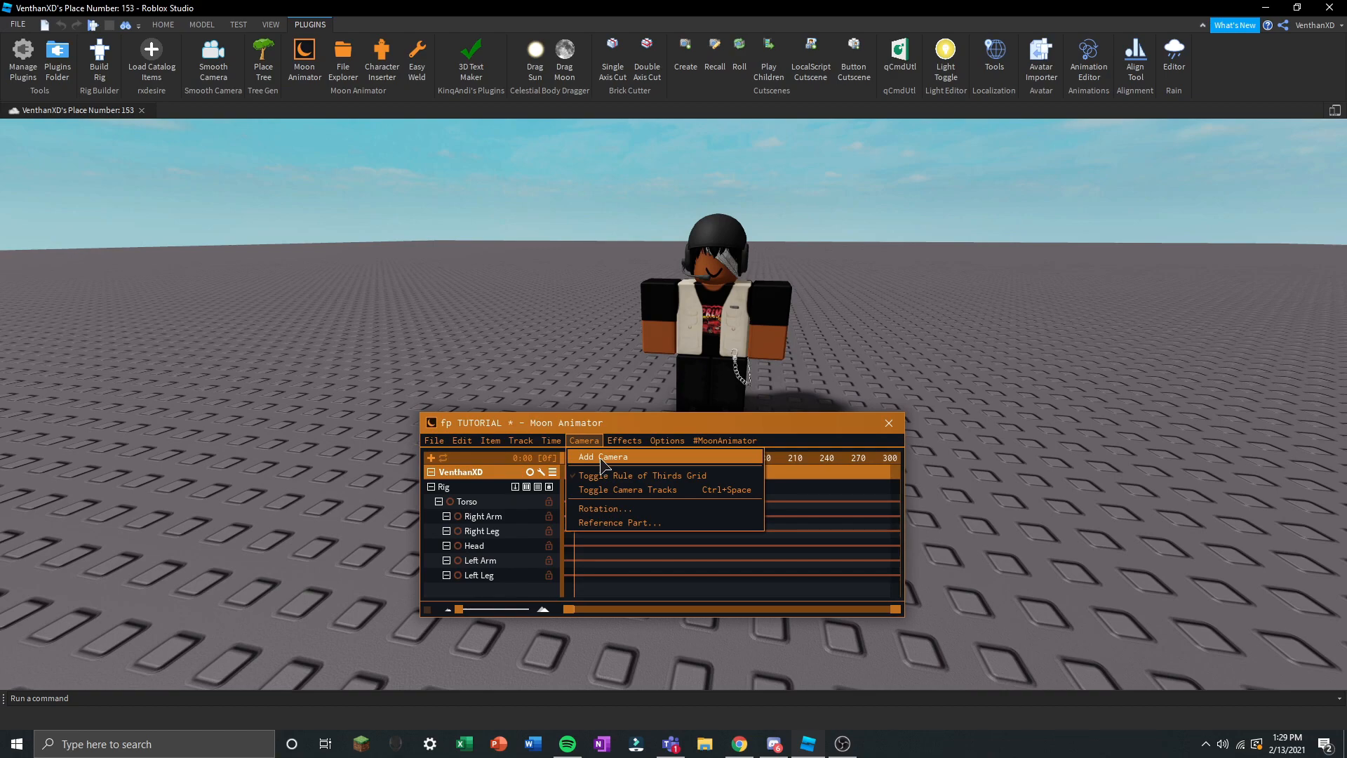
pyautogui.click(602, 458)
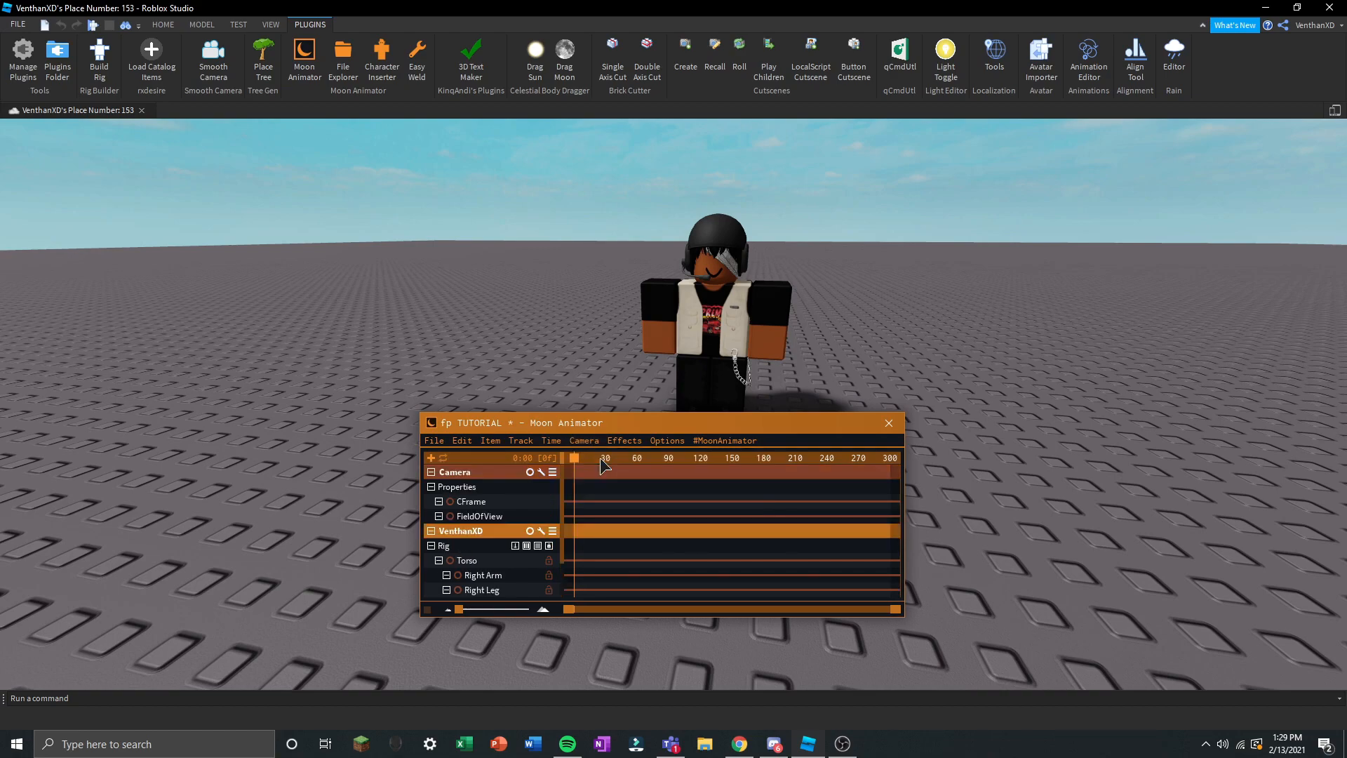
# Try adding a keyframe to the camera's CFrame track at frame 0.
pyautogui.click(472, 501)
pyautogui.click(479, 514)
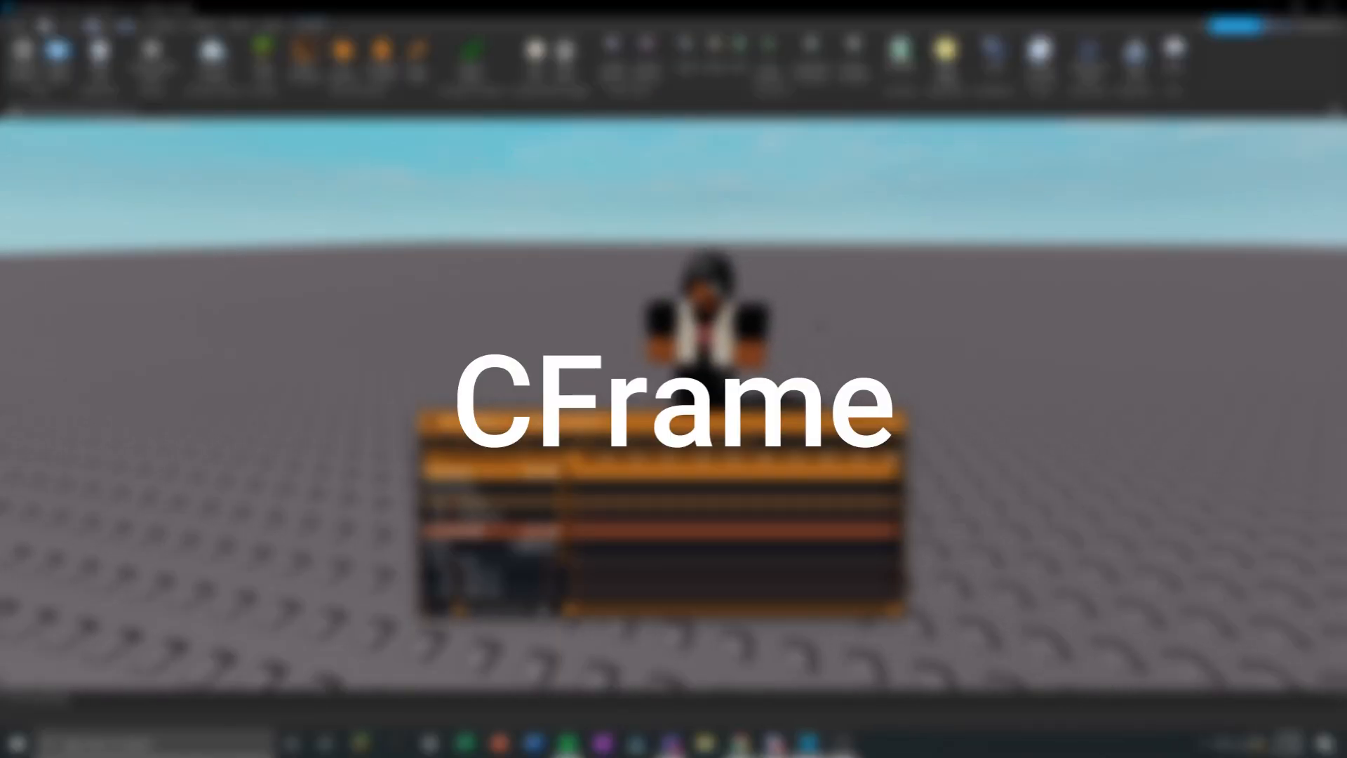
pyautogui.press('d')
pyautogui.press('w')
pyautogui.press('d')
pyautogui.moveTo(806, 316); pyautogui.dragTo(806, 316, button='right')
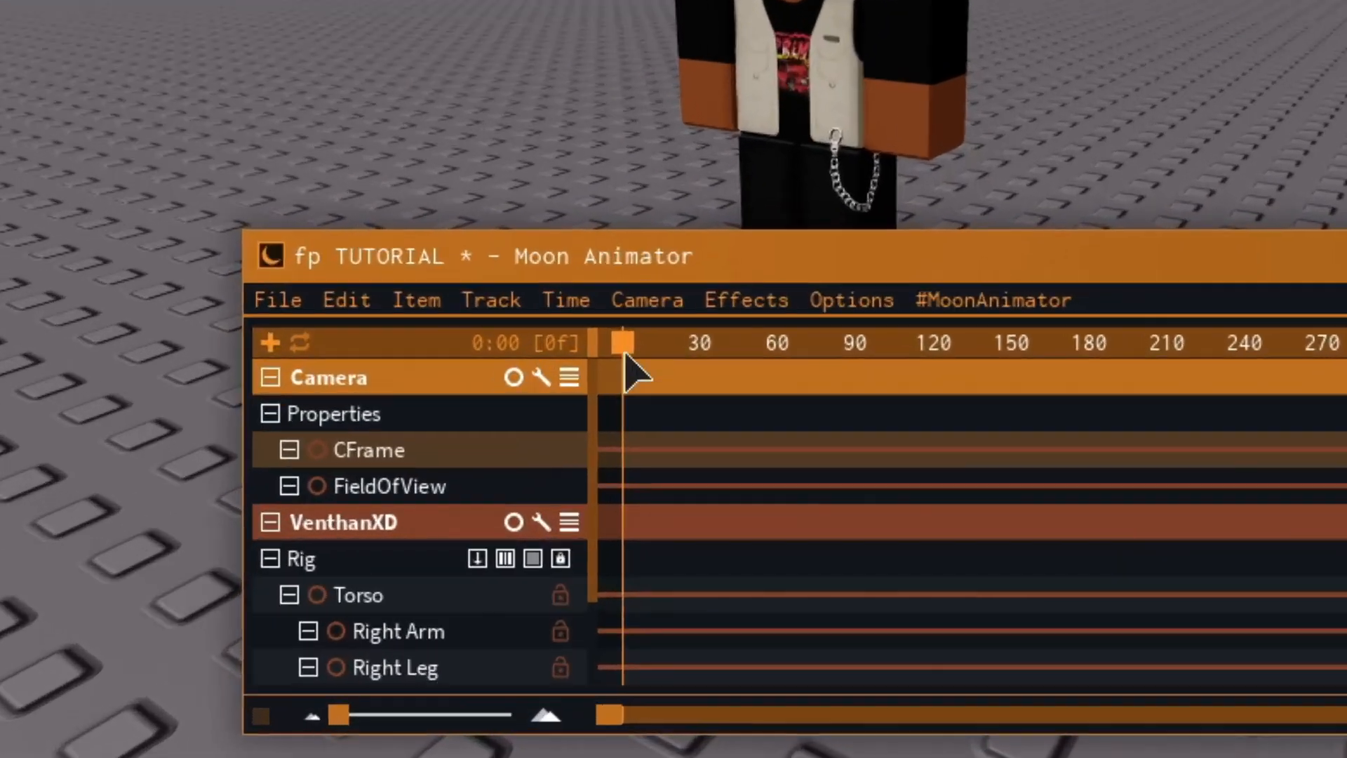
pyautogui.press('+')
pyautogui.moveTo(625, 354); pyautogui.dragTo(870, 125)
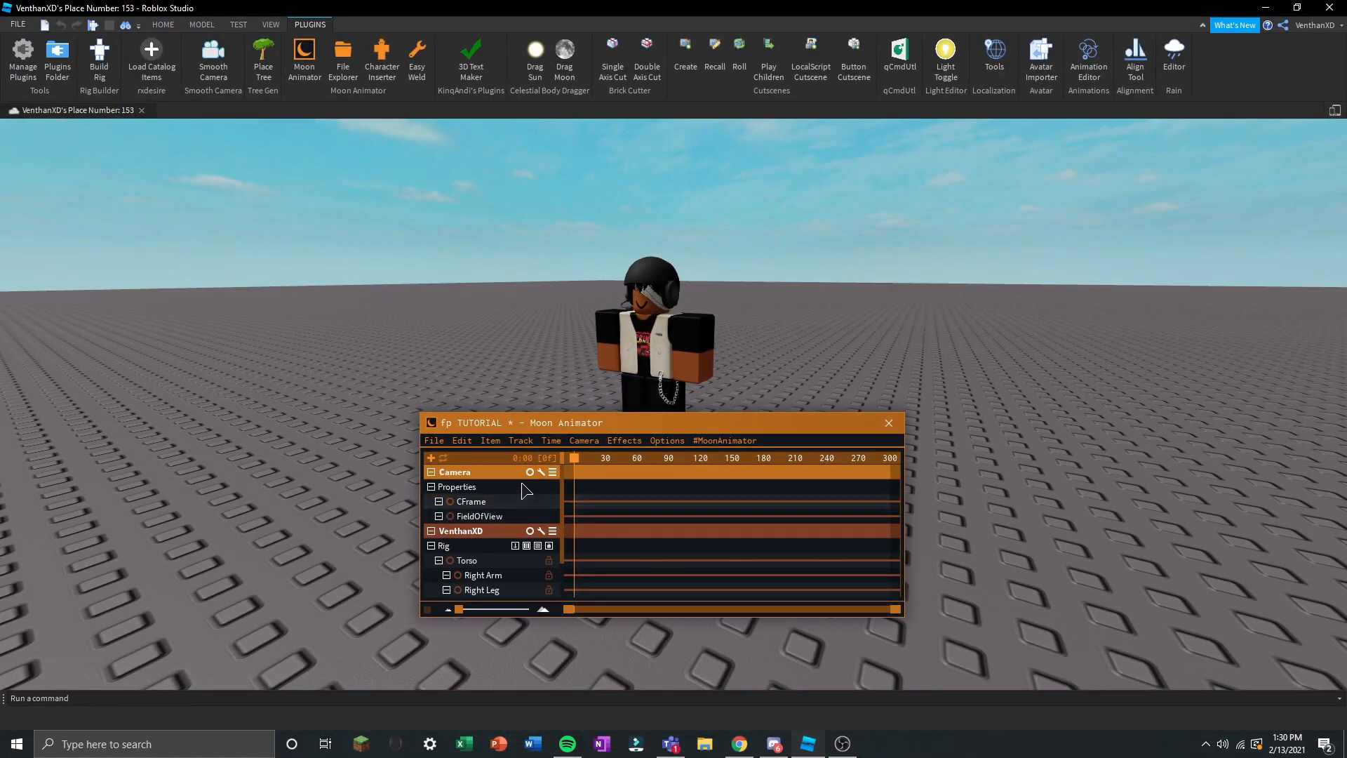
# Frame the character's head and shoulders from the front and enable AttachToPart in the camera item's properties.
pyautogui.moveTo(642, 272); pyautogui.dragTo(641, 272, button='right')
pyautogui.press('w')
pyautogui.press('d')
pyautogui.press('q')
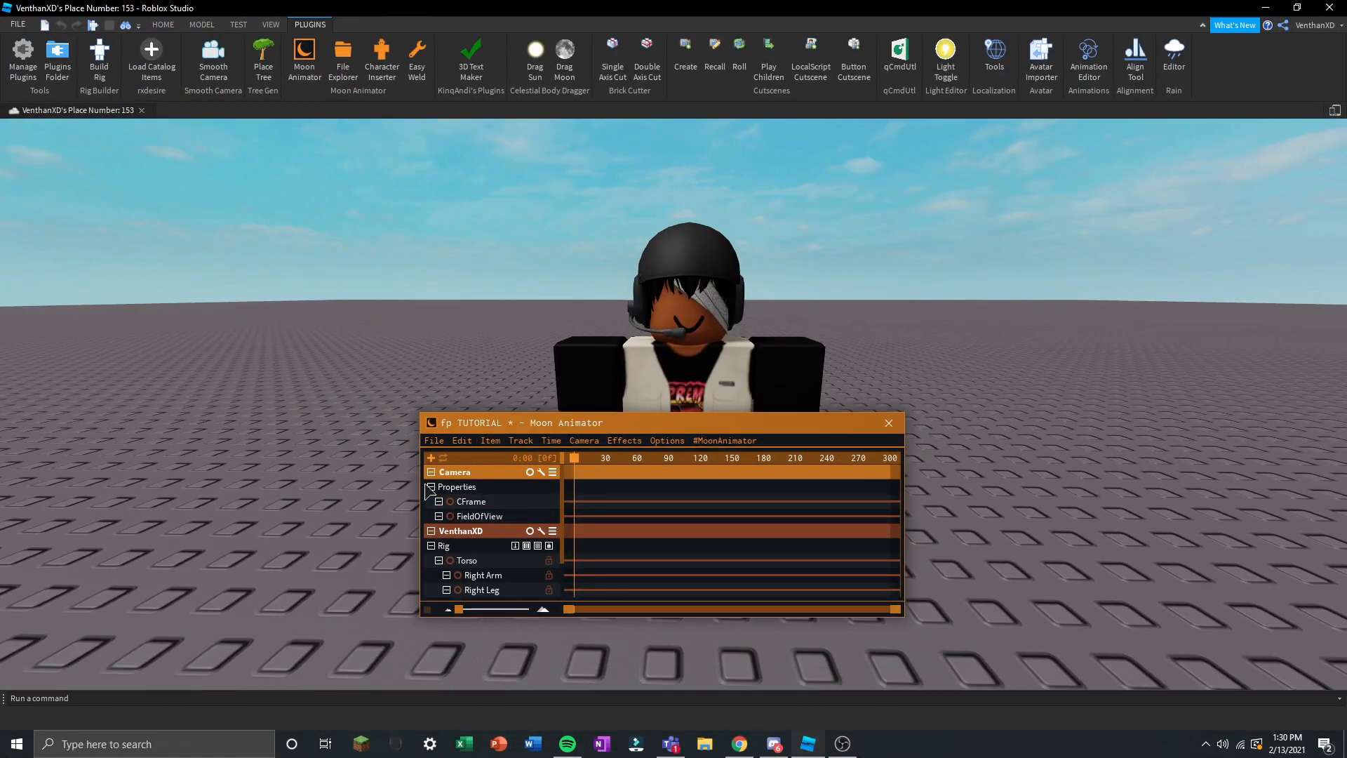
pyautogui.click(471, 501)
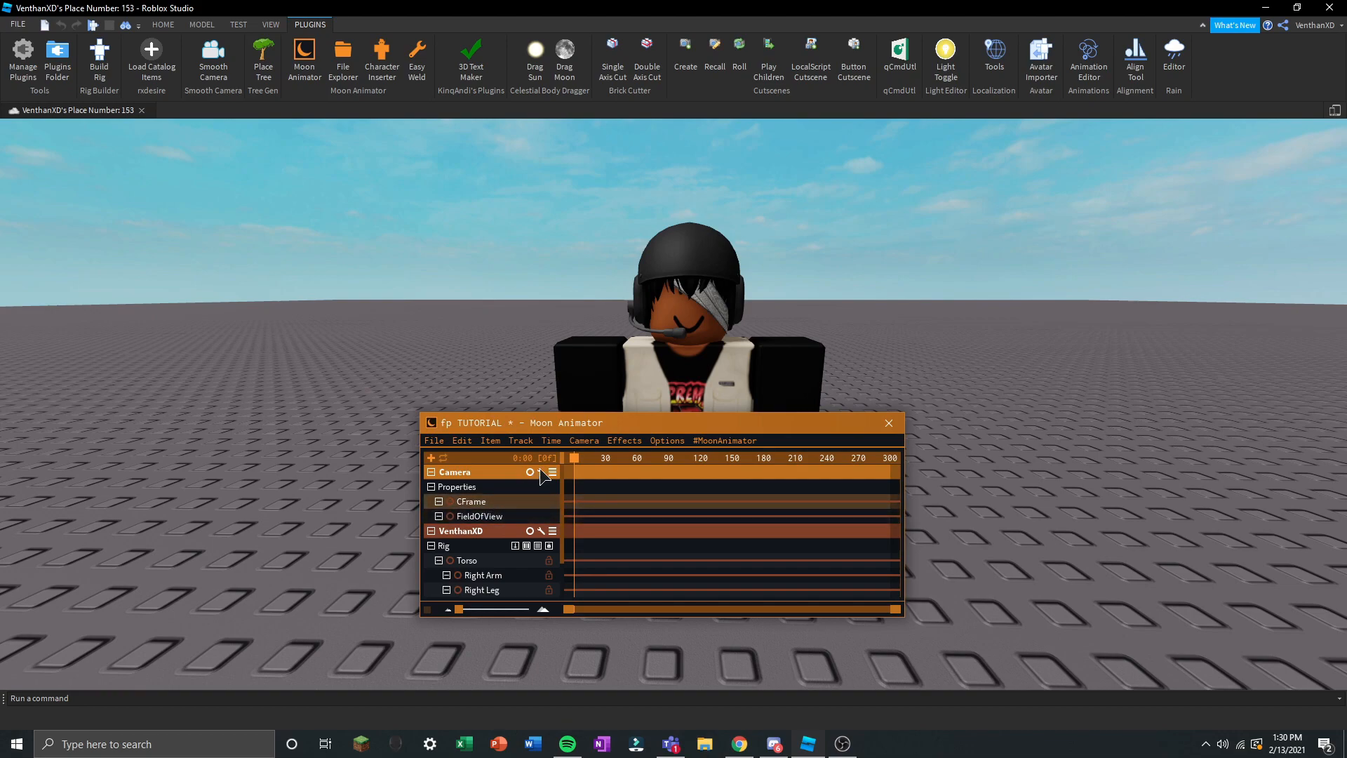
pyautogui.click(541, 473)
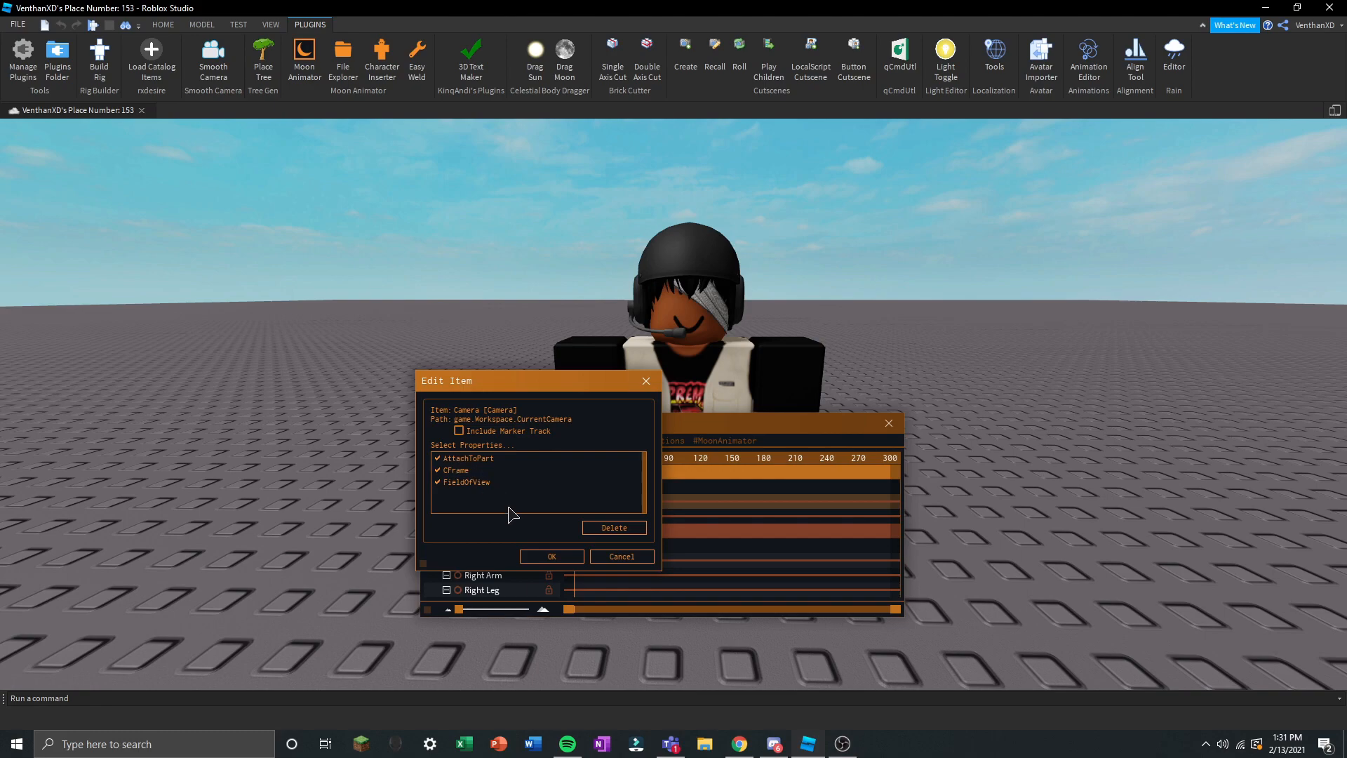
pyautogui.click(549, 556)
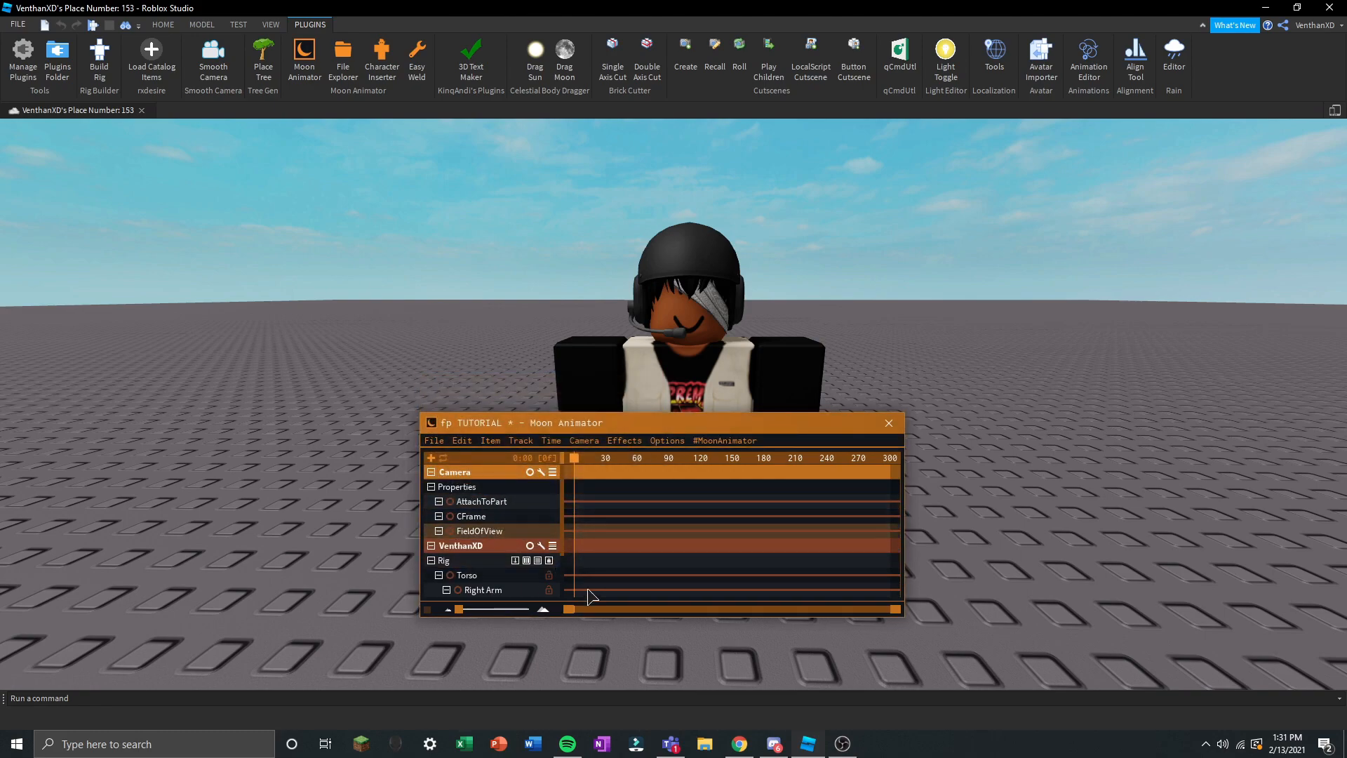
# Add a keyframe to the camera's AttachToPart track at frame 0.
pyautogui.click(461, 503)
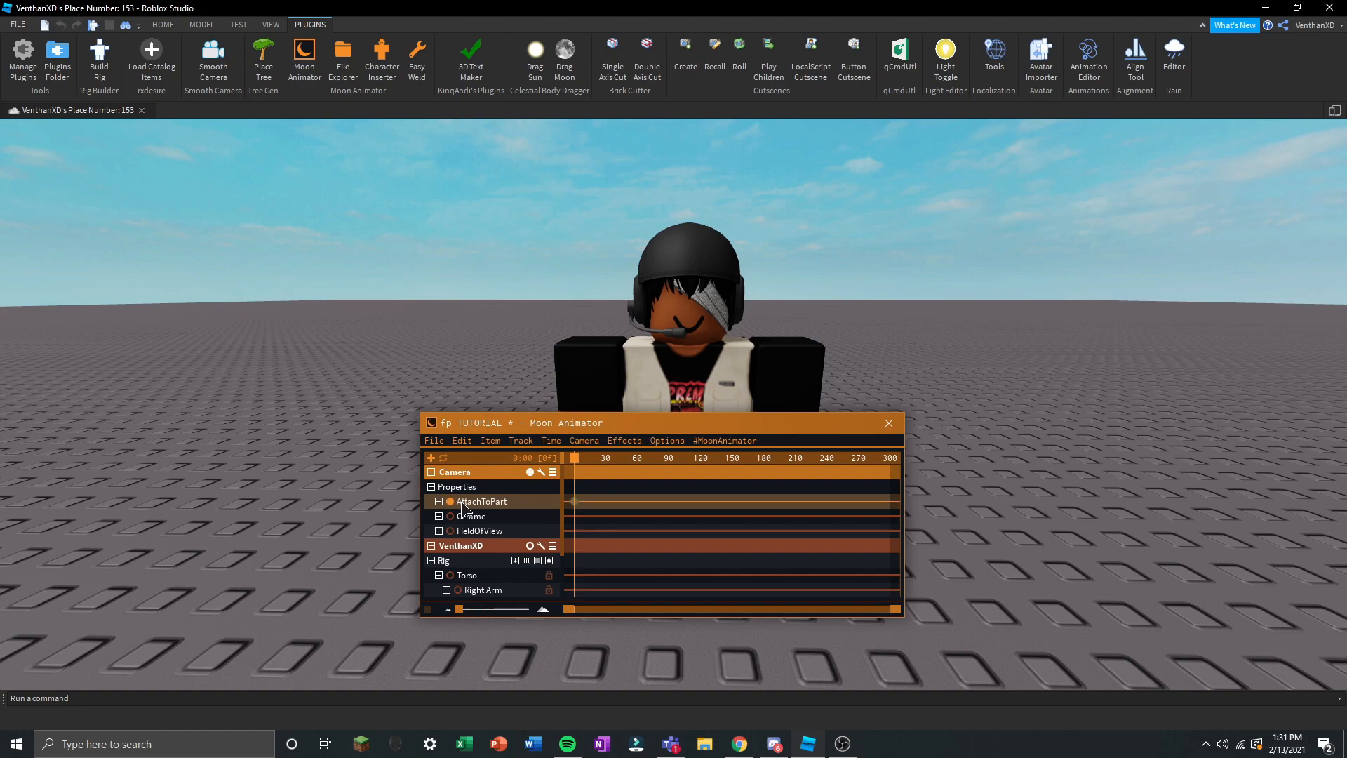
pyautogui.press('space')
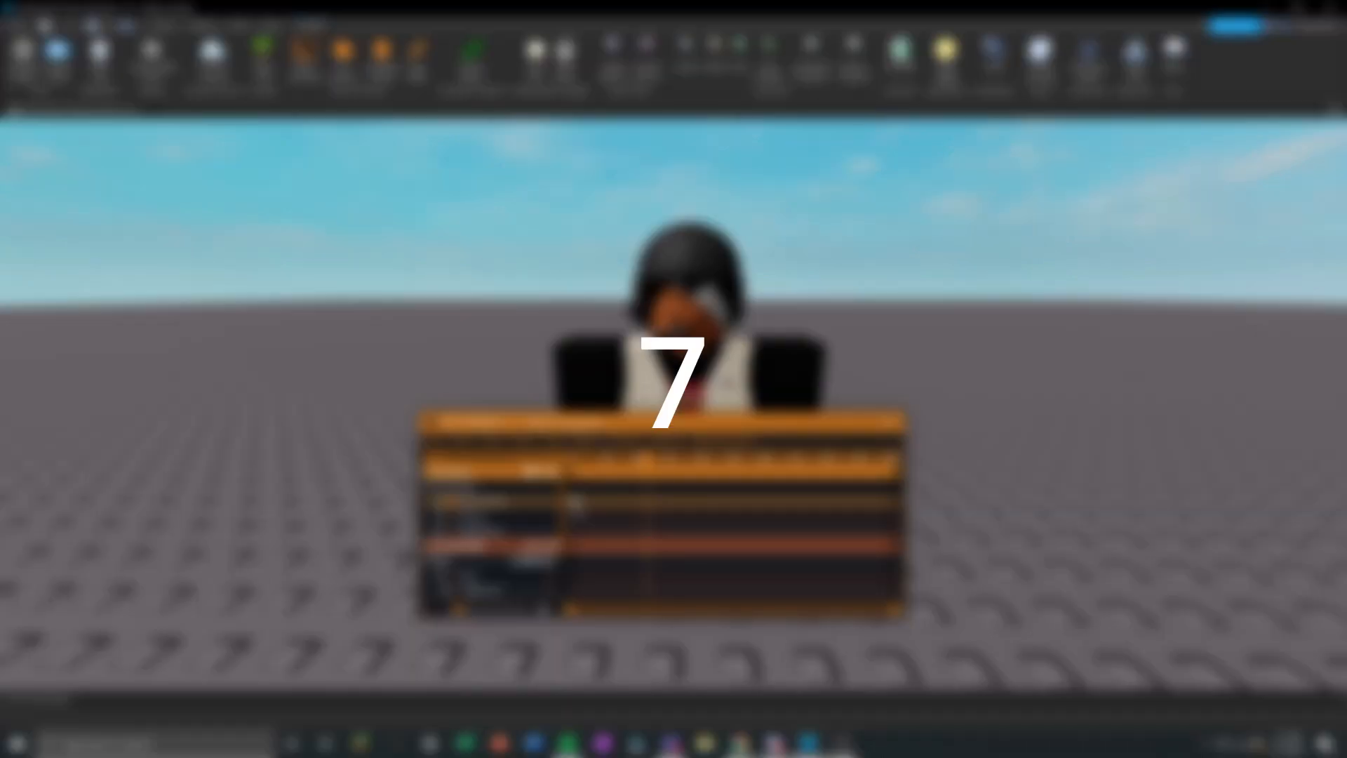
pyautogui.doubleClick(577, 502)
pyautogui.moveTo(524, 351); pyautogui.dragTo(722, 337)
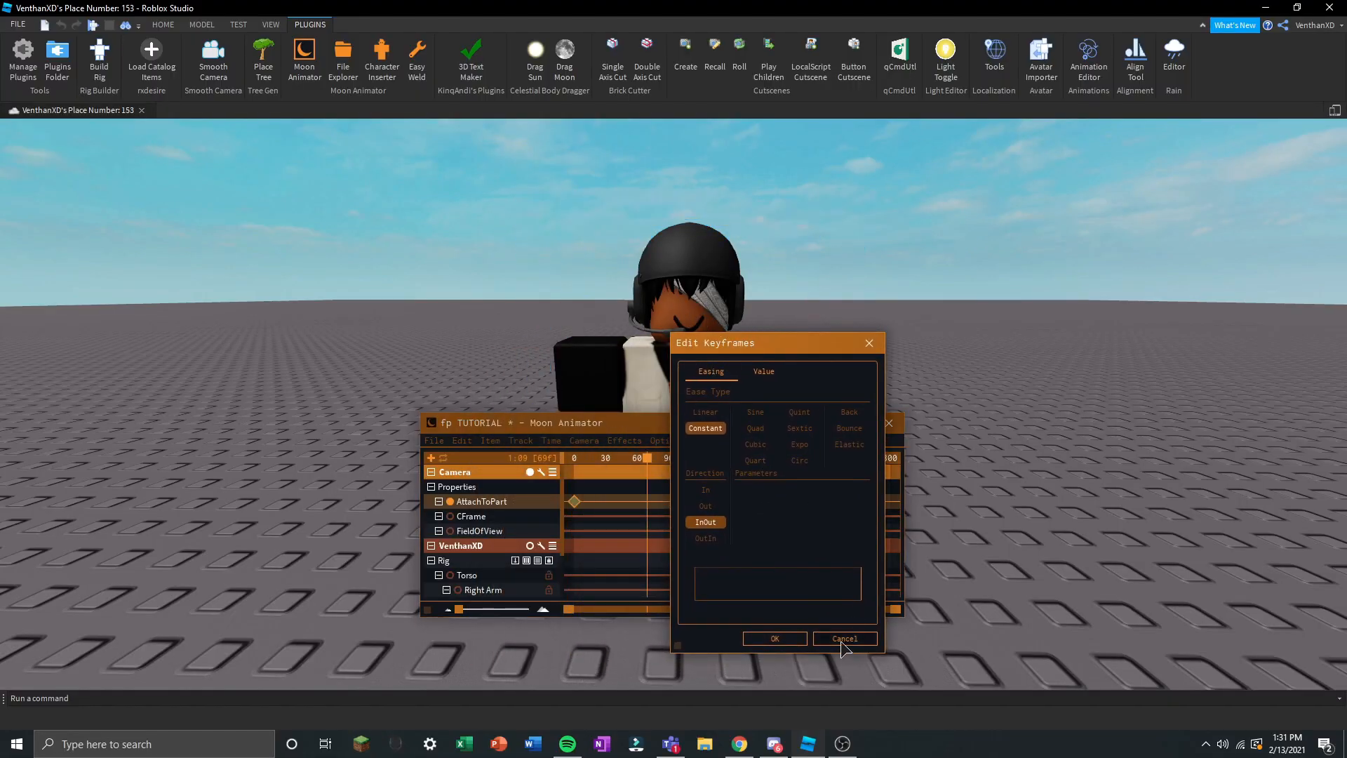
pyautogui.click(844, 638)
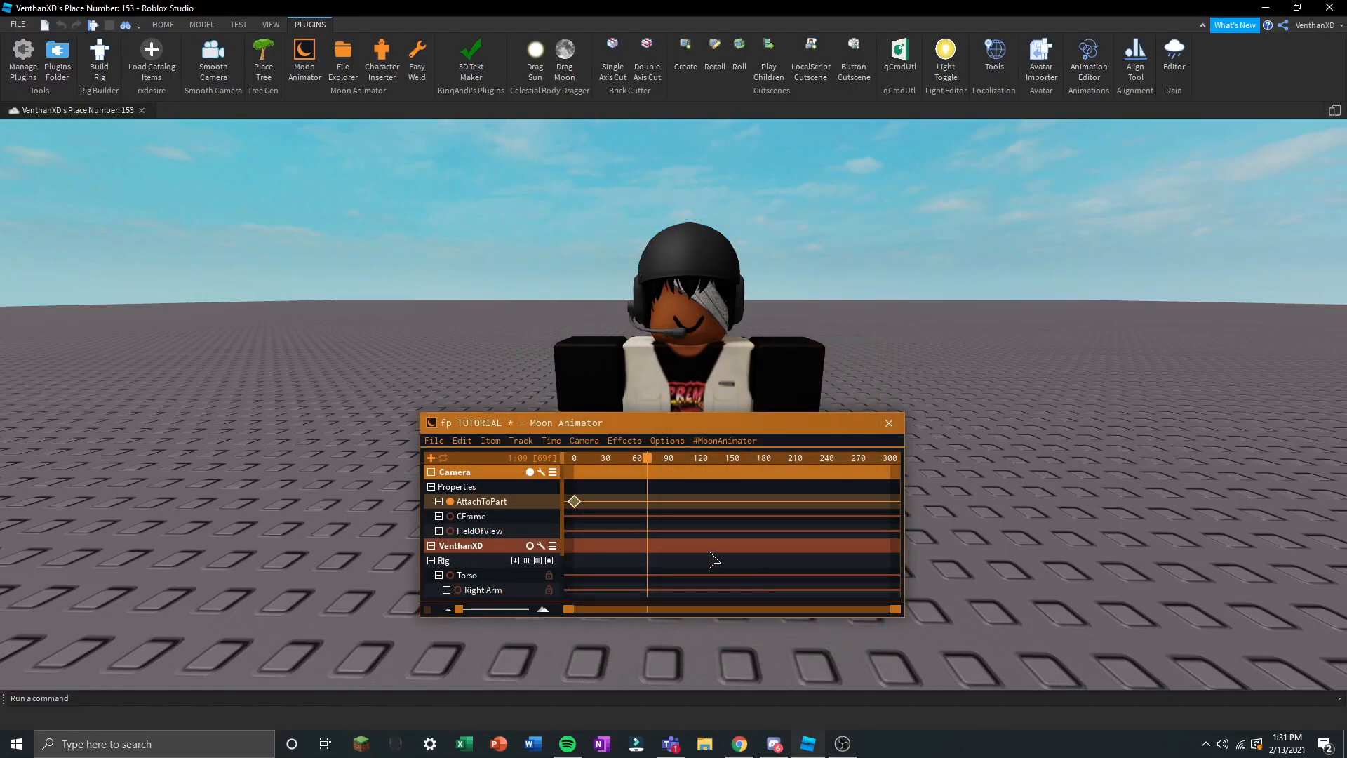
# Set the value of the camera's AttachToPart keyframe at frame 0 to the character rig's Head part.
pyautogui.click(524, 443)
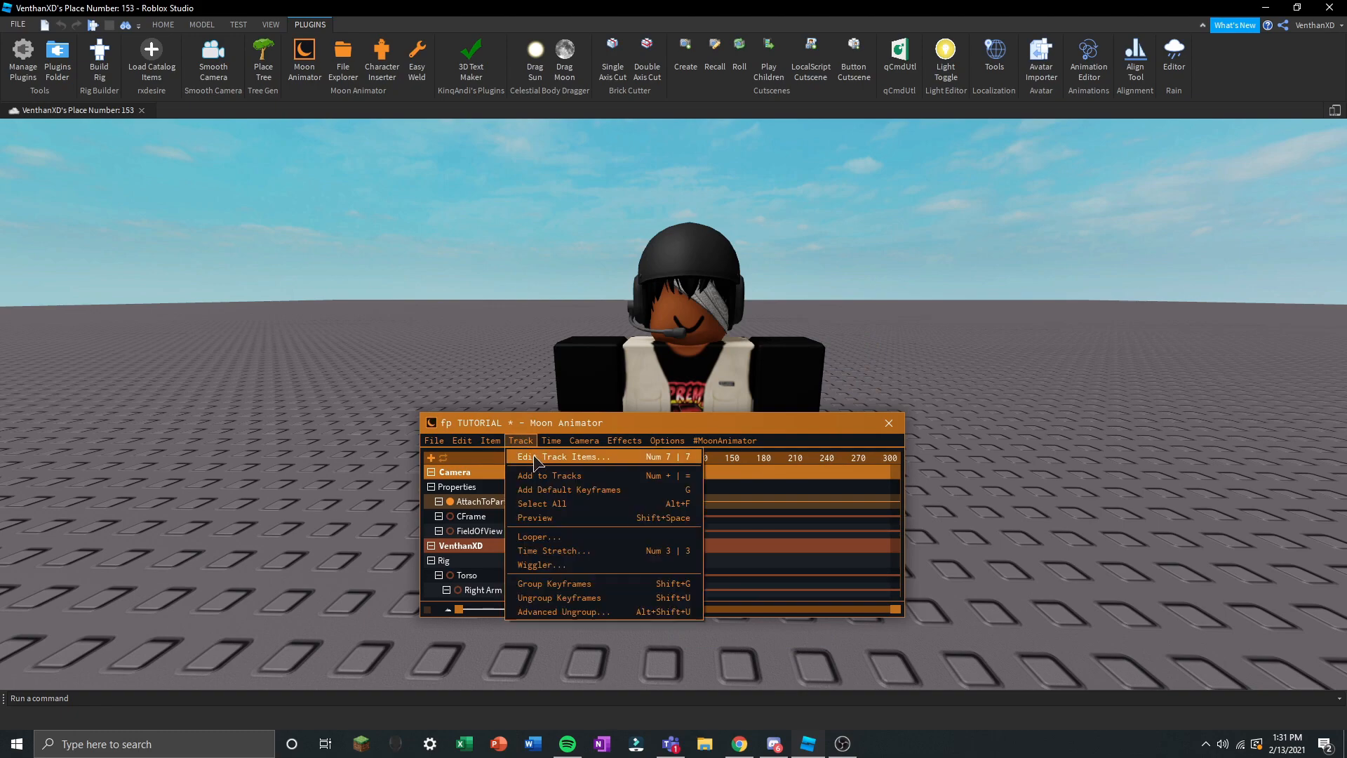
pyautogui.click(545, 457)
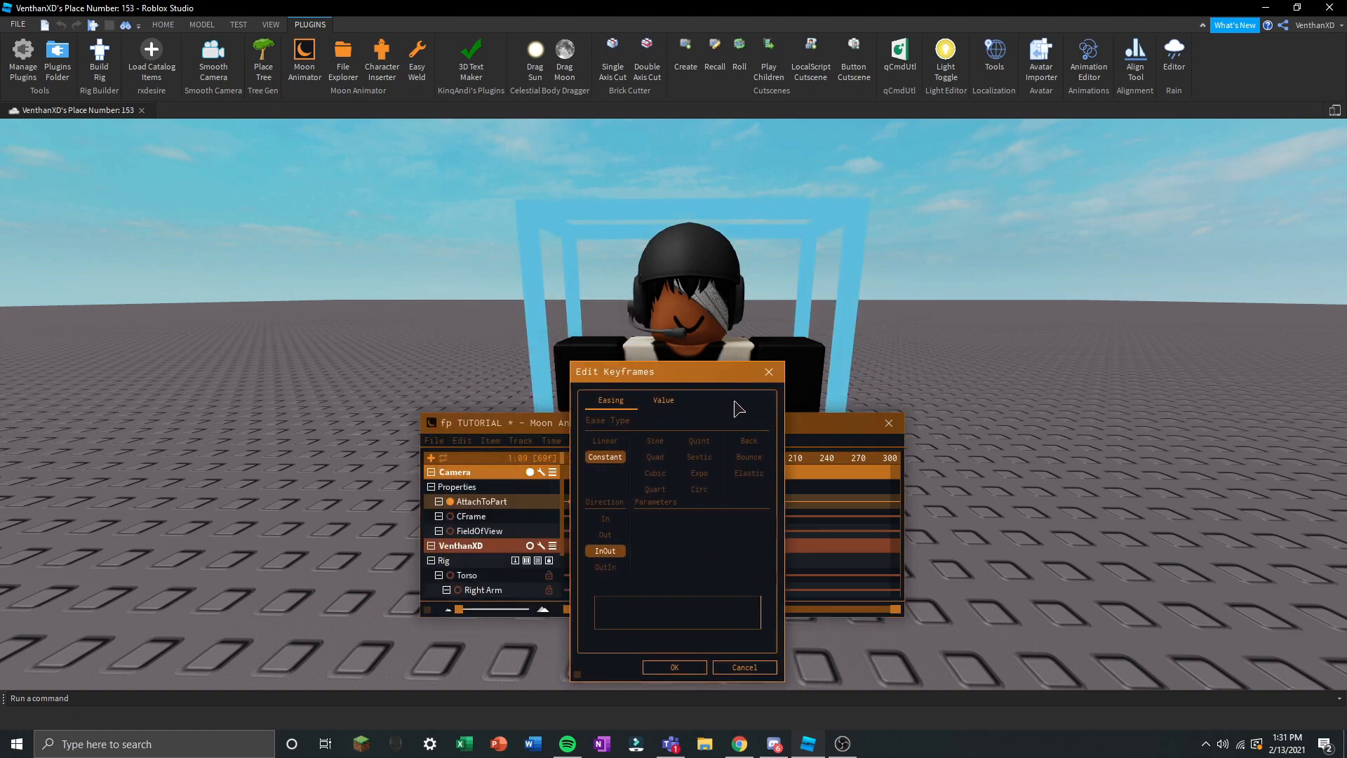
pyautogui.moveTo(830, 380); pyautogui.dragTo(786, 359)
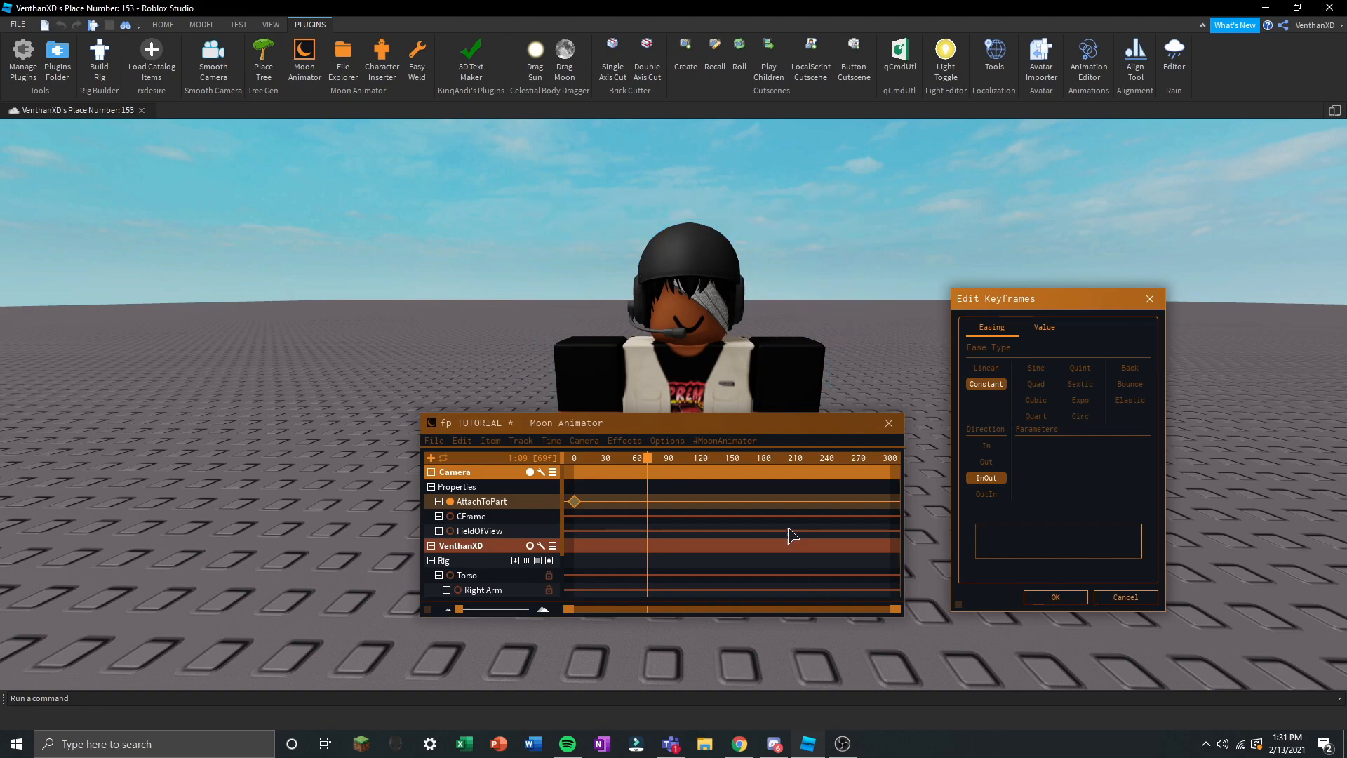
pyautogui.click(1043, 328)
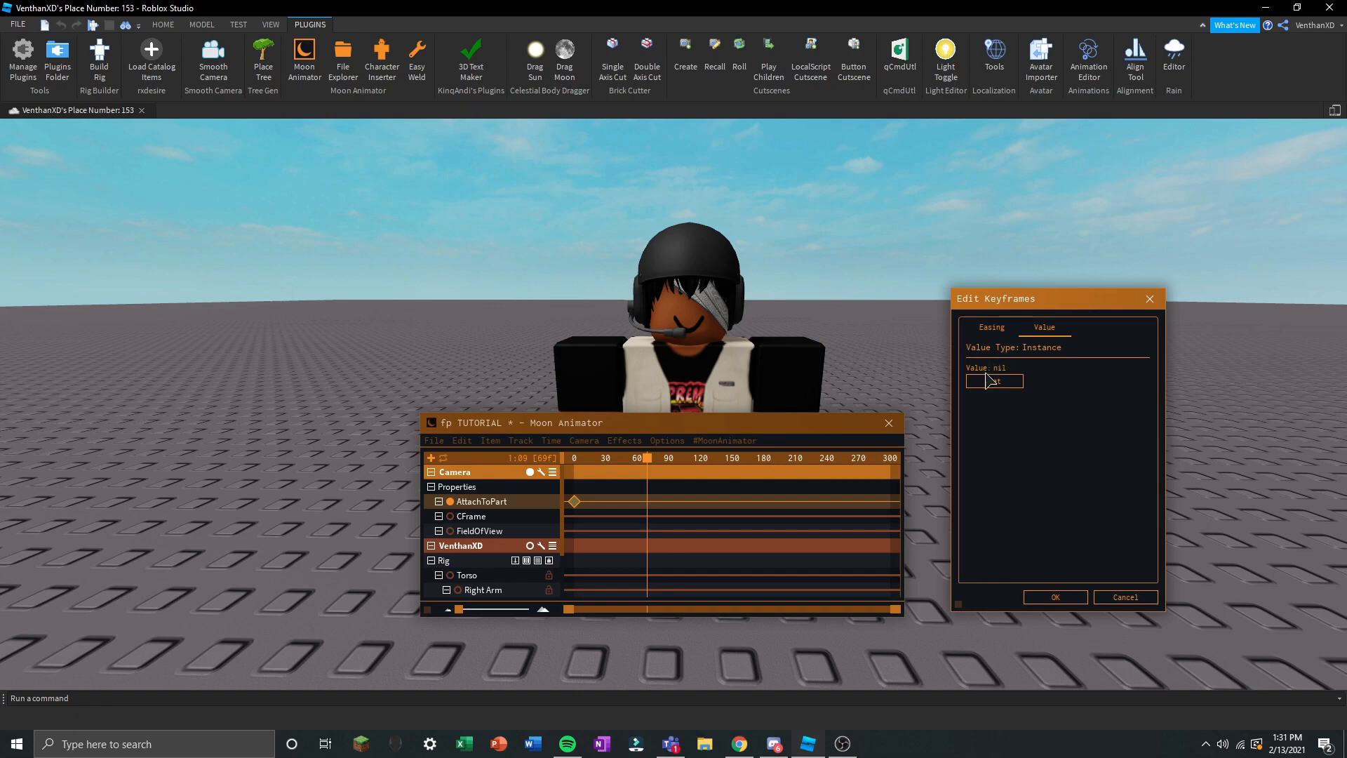
pyautogui.moveTo(1008, 316); pyautogui.dragTo(247, 300)
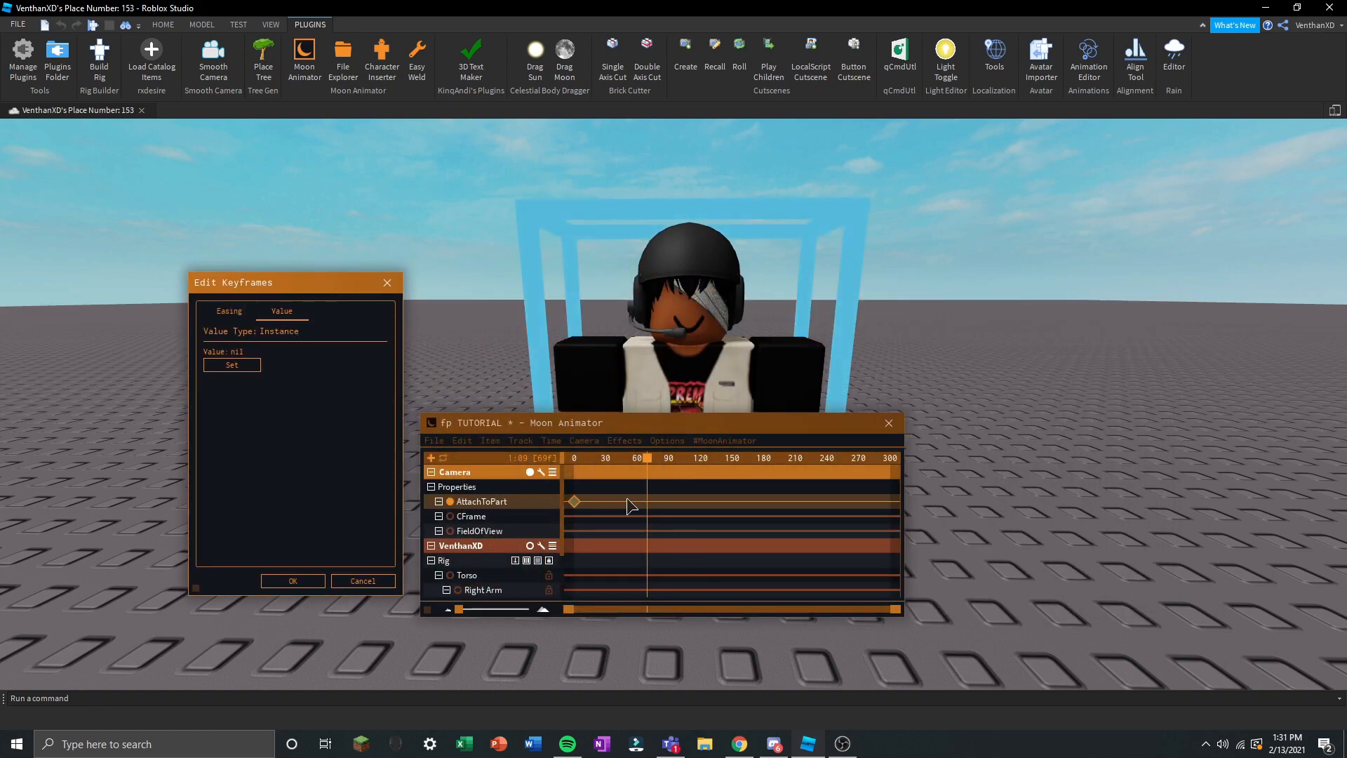
pyautogui.click(269, 25)
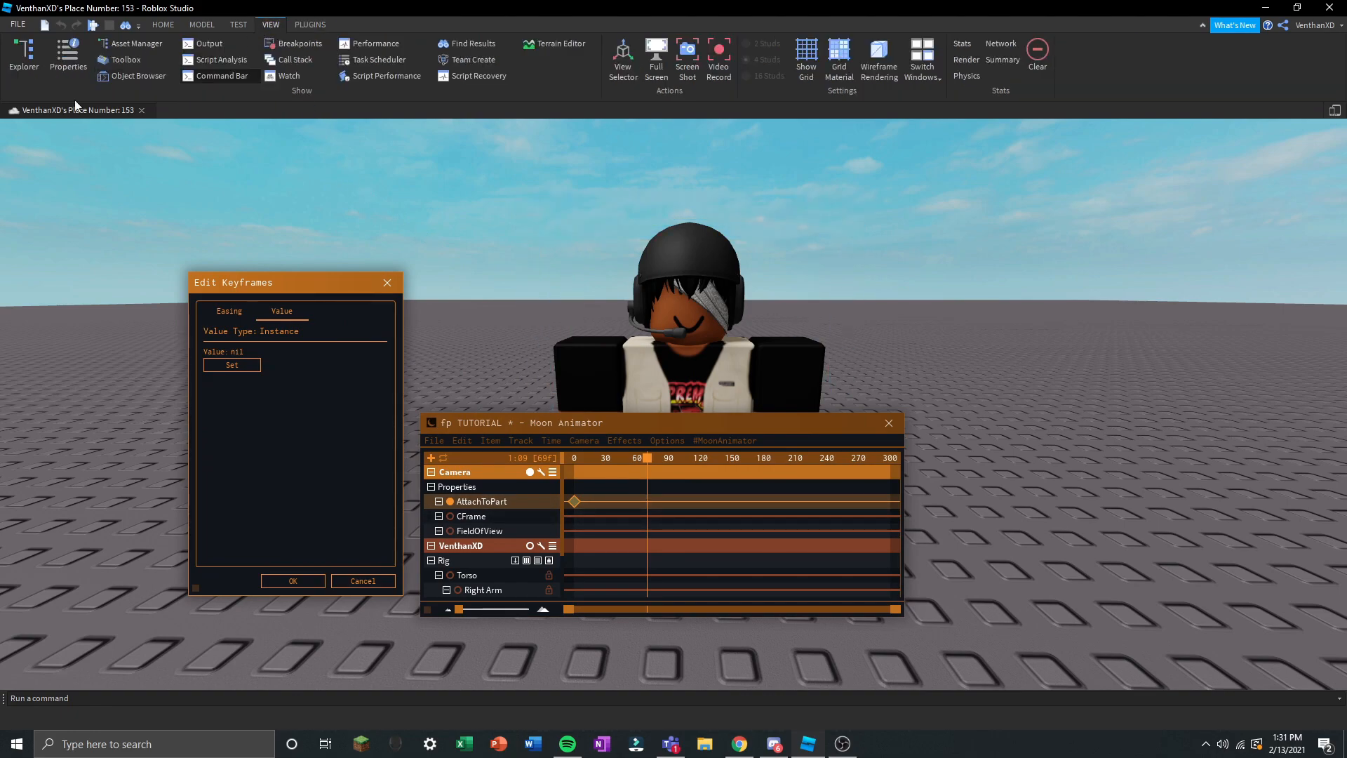
pyautogui.click(25, 67)
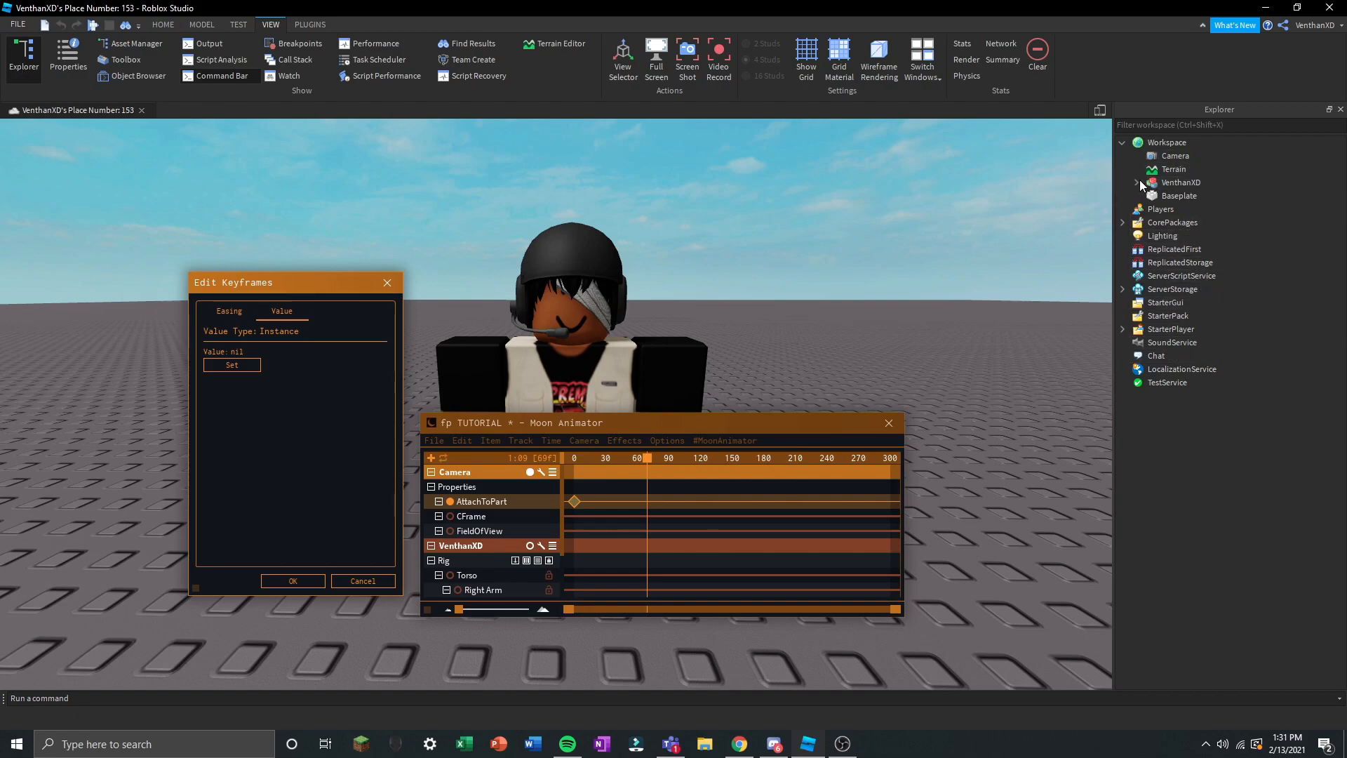
pyautogui.click(1170, 183)
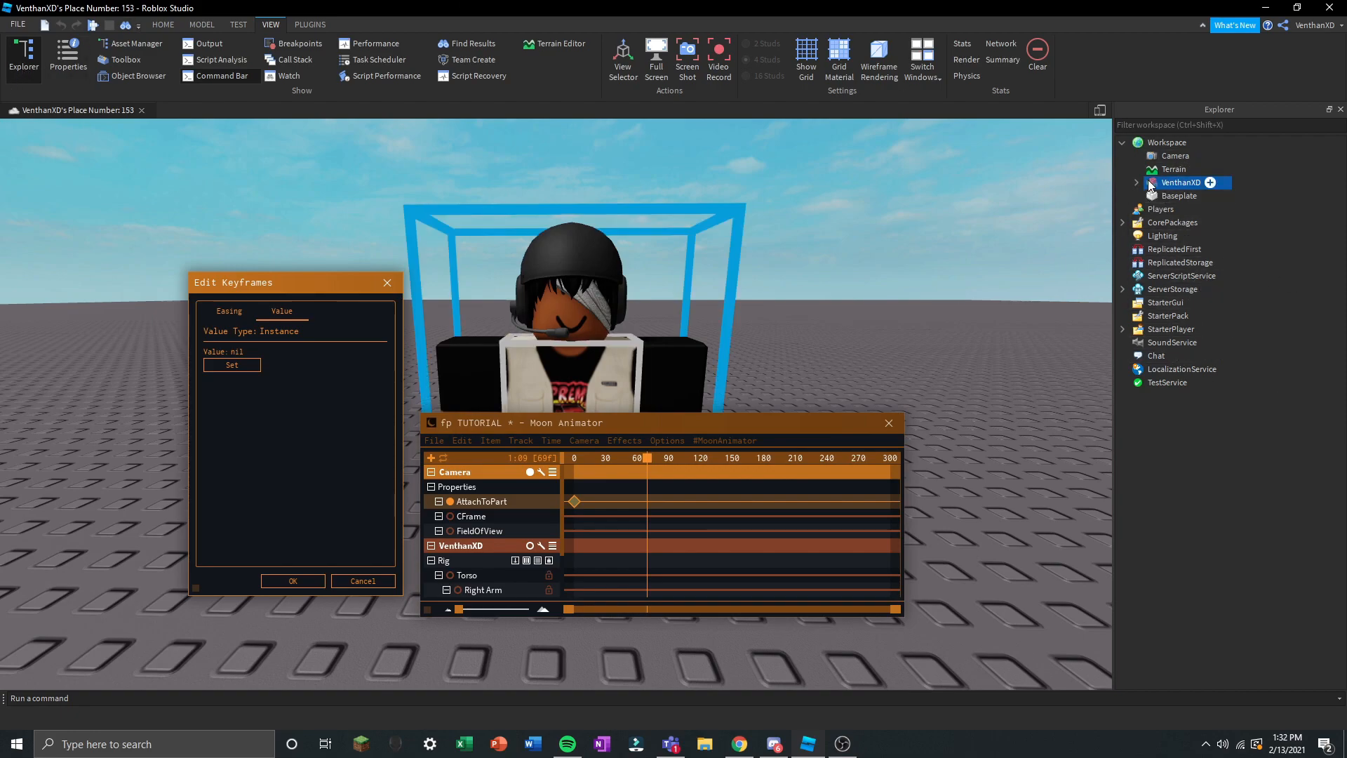
pyautogui.click(1137, 183)
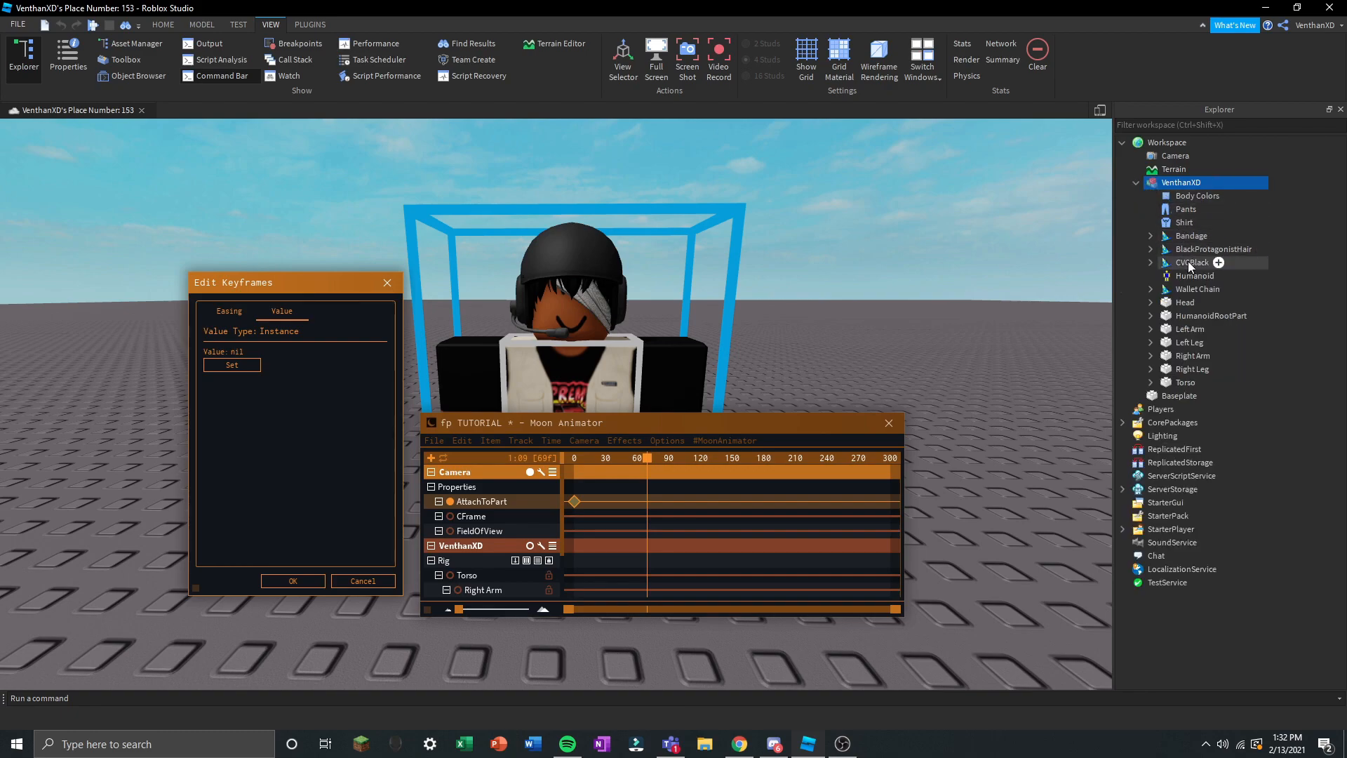
pyautogui.click(1183, 304)
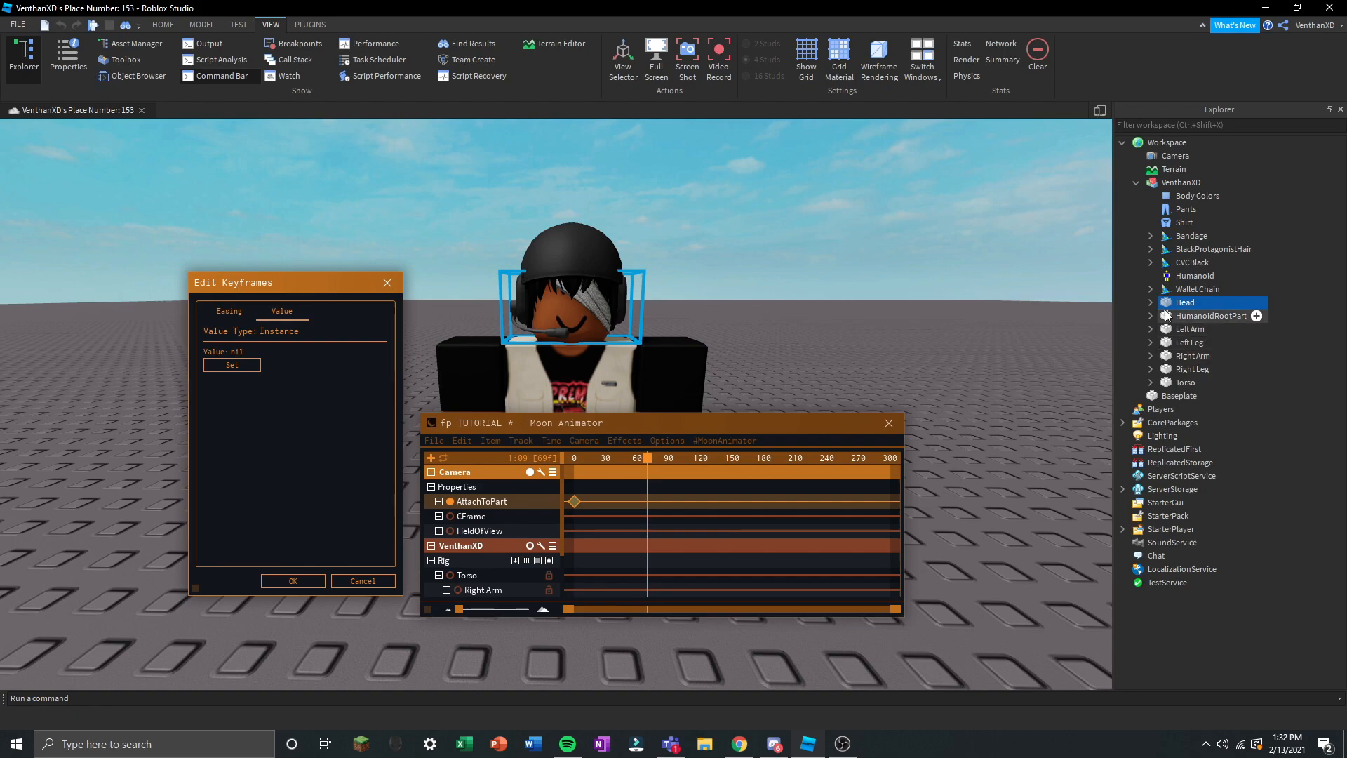
pyautogui.click(231, 365)
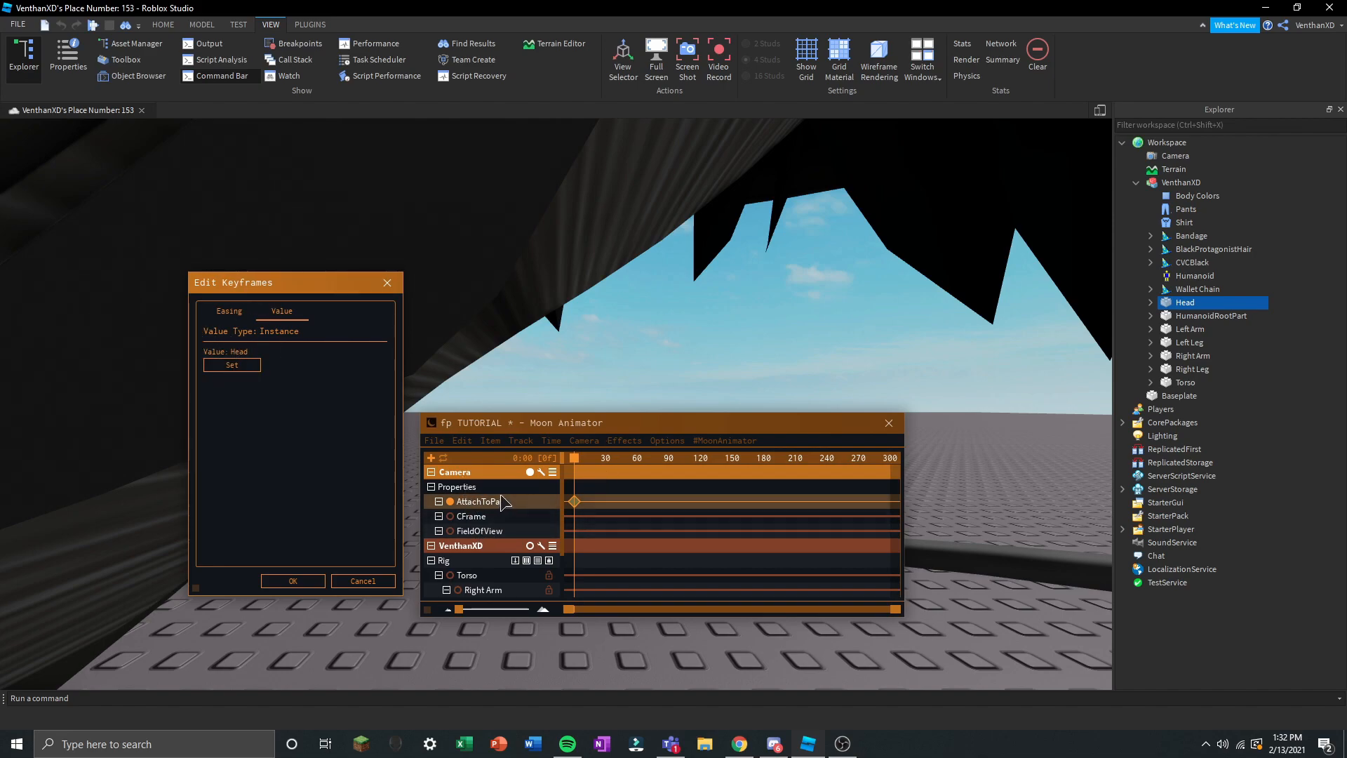
pyautogui.click(294, 582)
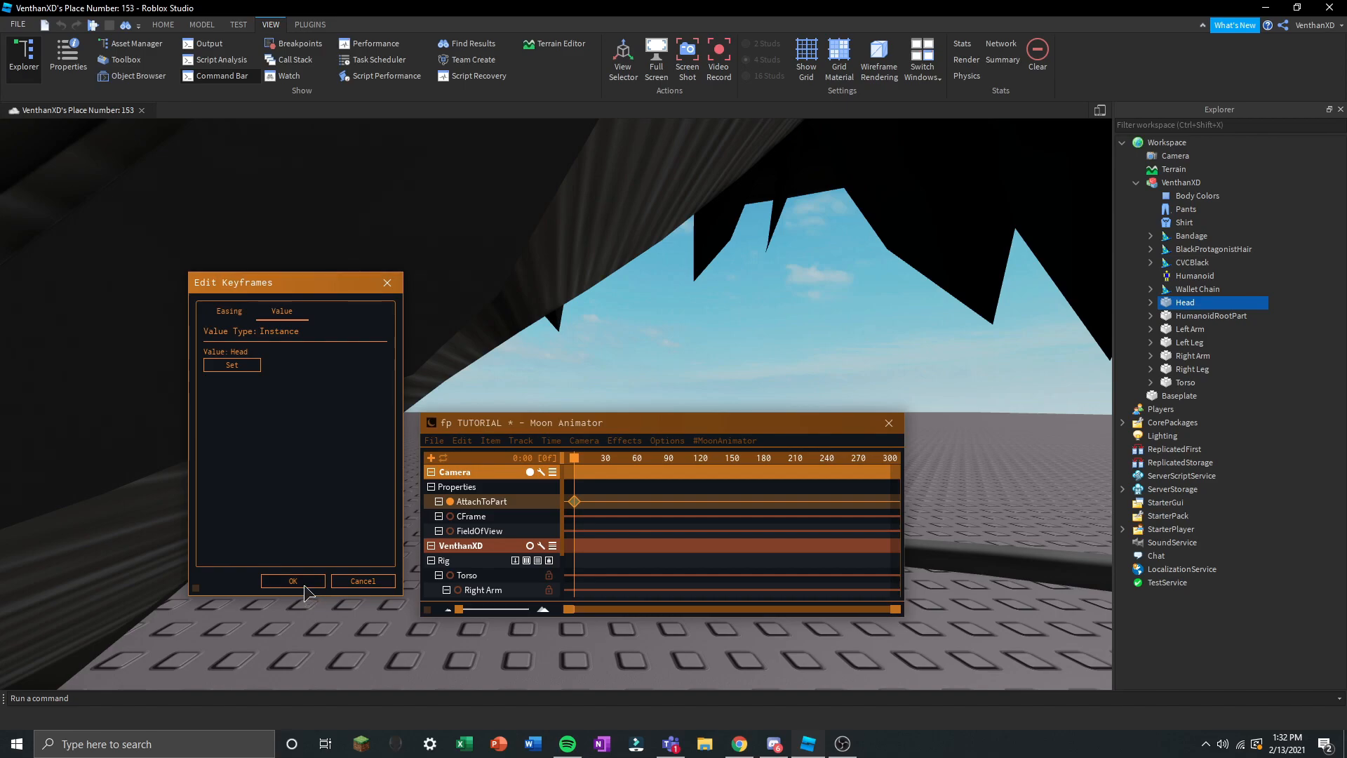
# Examine the view from the head-attached camera and the character's head and shoulders from the front.
pyautogui.moveTo(658, 358); pyautogui.dragTo(669, 356, button='right')
pyautogui.press('s')
pyautogui.press('w')
pyautogui.moveTo(600, 458); pyautogui.dragTo(568, 456)
pyautogui.moveTo(751, 342); pyautogui.dragTo(751, 342, button='right')
pyautogui.press('w')
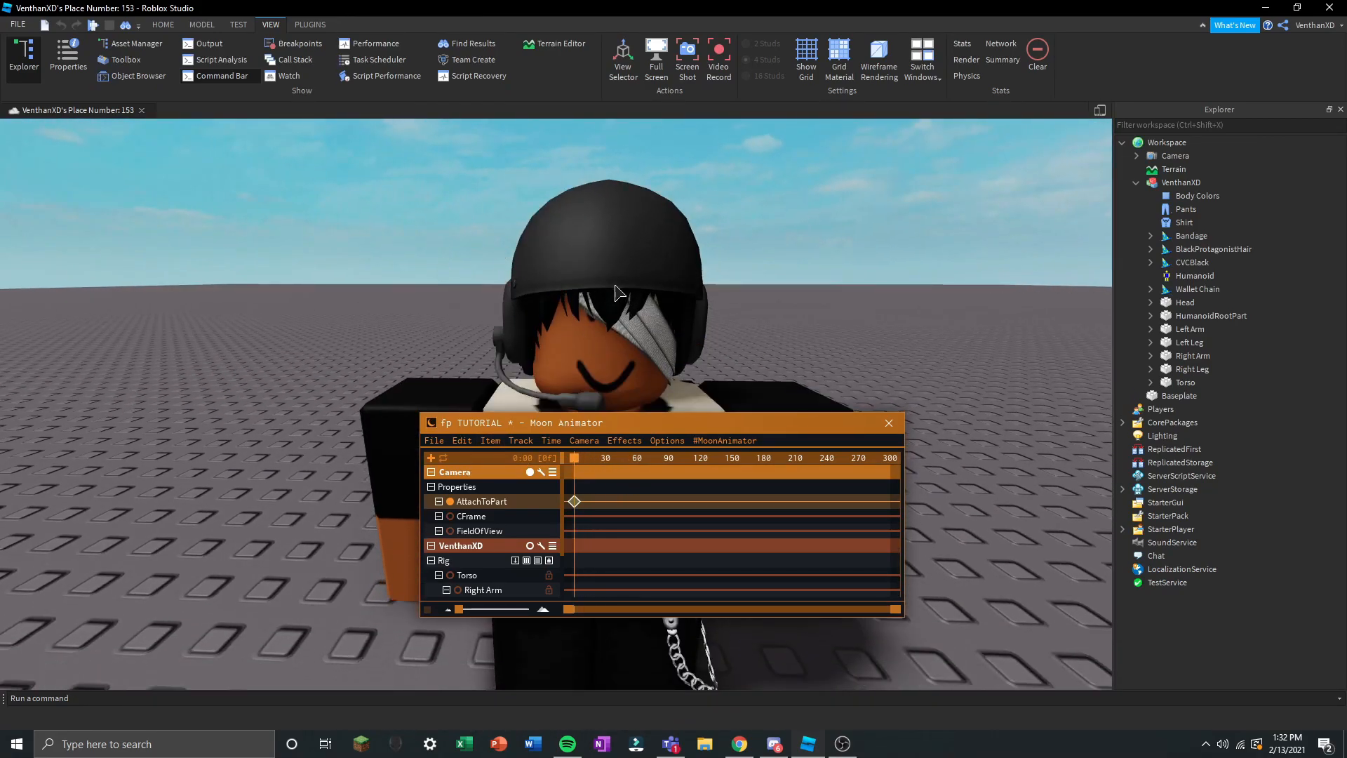
pyautogui.press('s')
pyautogui.press('q')
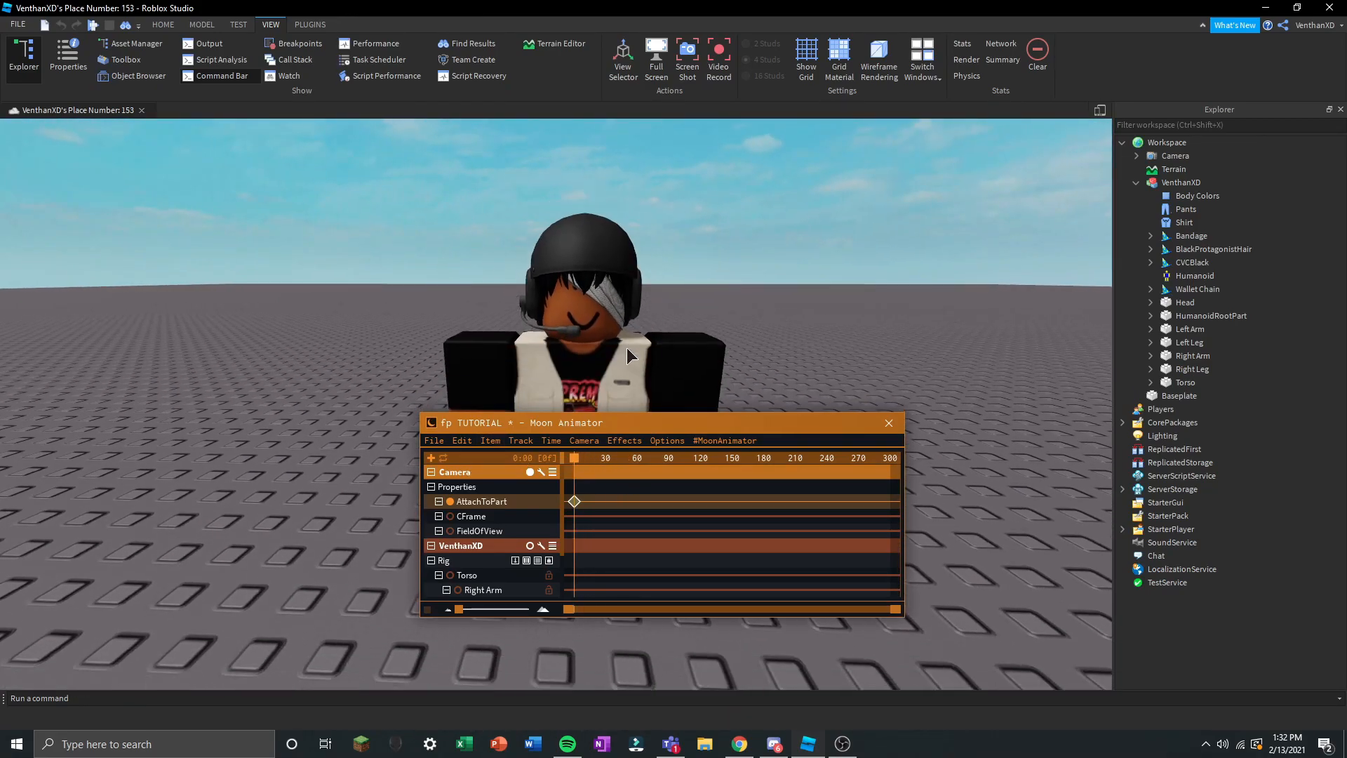
# Try deleting the Bandage, BlackProtagonistHair and CVCBlack accessories from the character rig.
pyautogui.click(1173, 237)
pyautogui.press('Delete')
pyautogui.click(1172, 237)
pyautogui.press('Delete')
pyautogui.click(1168, 239)
pyautogui.press('Delete')
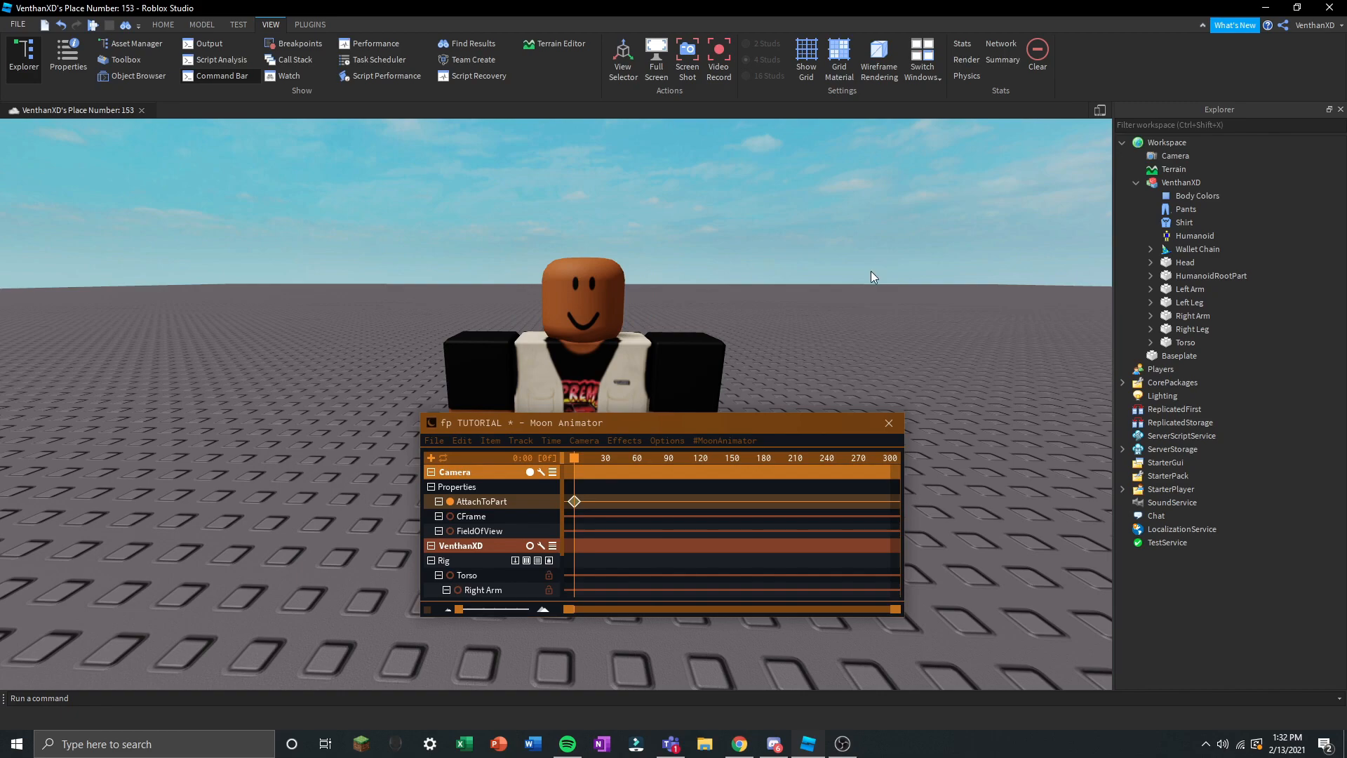
# Undo the three accessory deletions on the character rig.
pyautogui.click(61, 26)
pyautogui.click(61, 26)
pyautogui.click(61, 26)
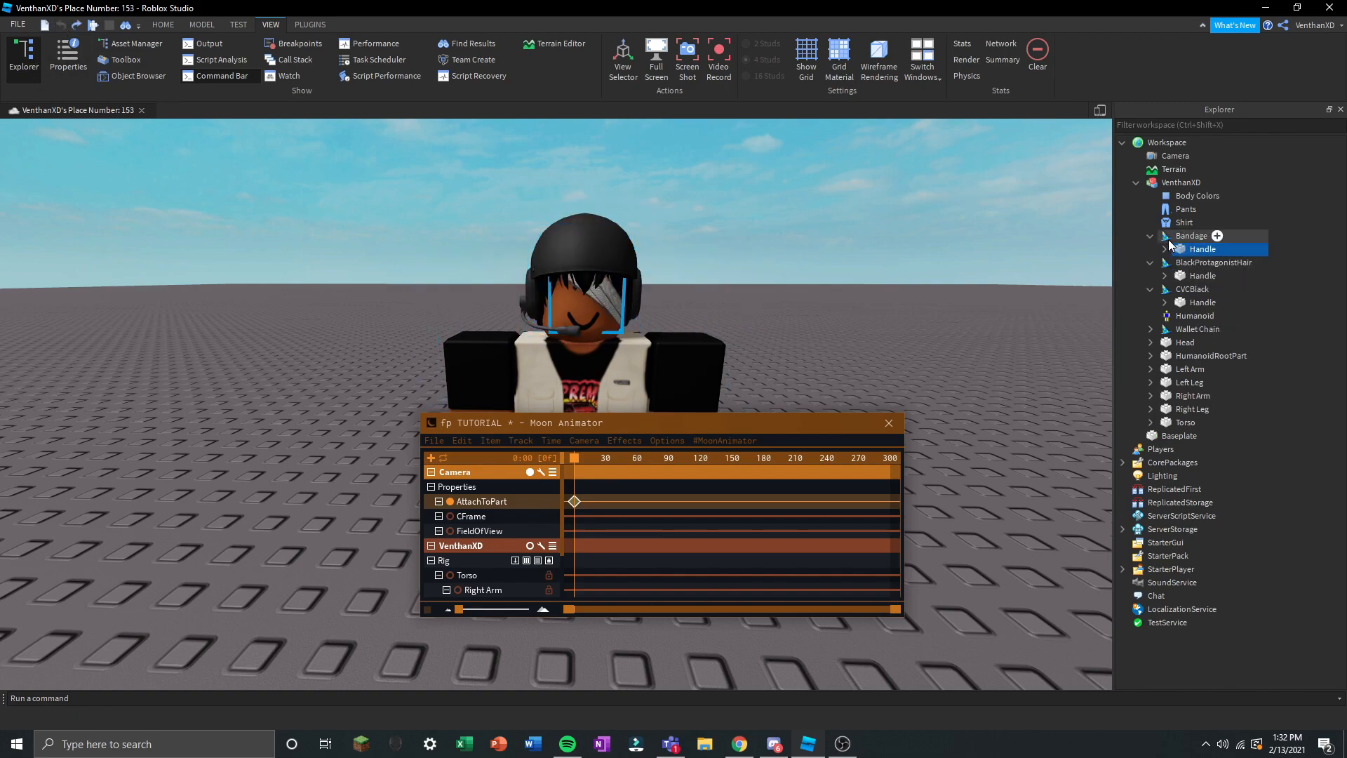
# Show the object properties and set the Transparency of the Bandage accessory's Handle to 1.
pyautogui.click(71, 73)
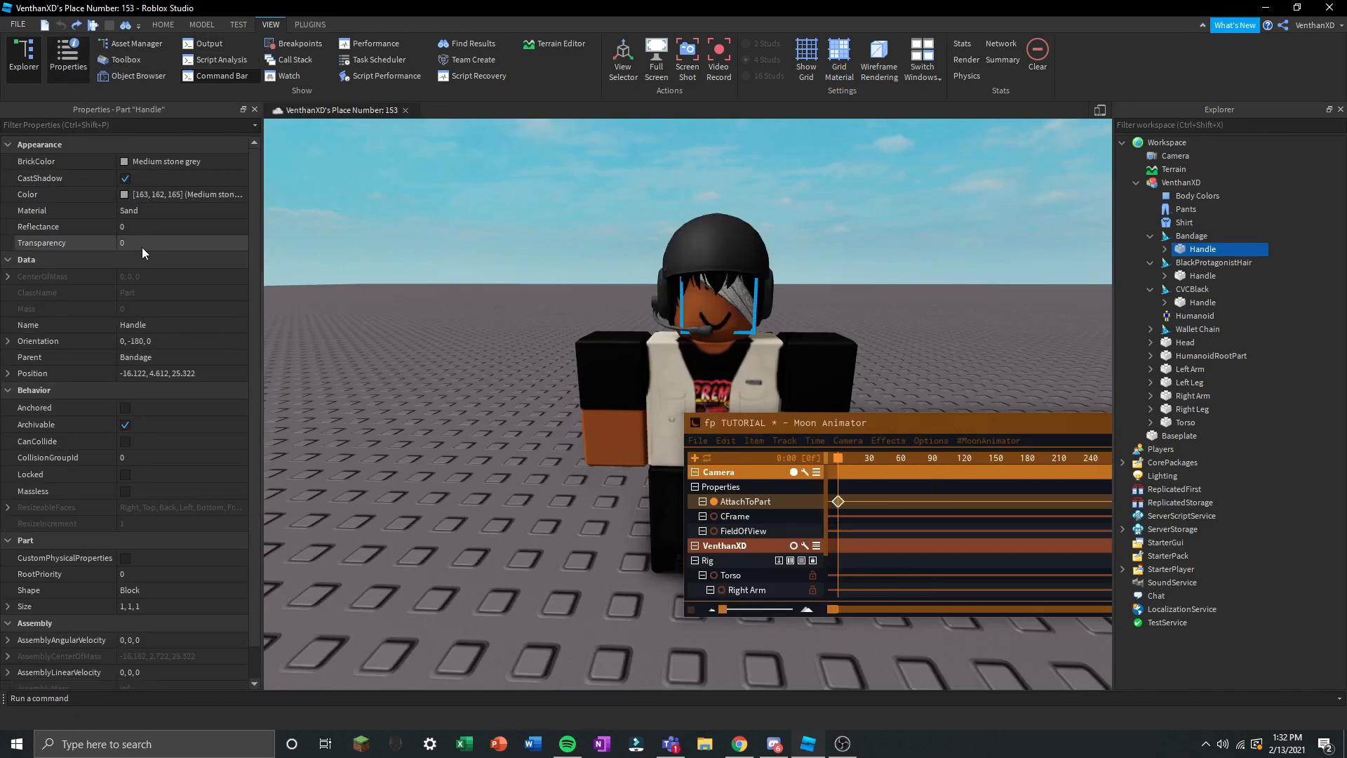
pyautogui.click(1192, 236)
pyautogui.click(1197, 250)
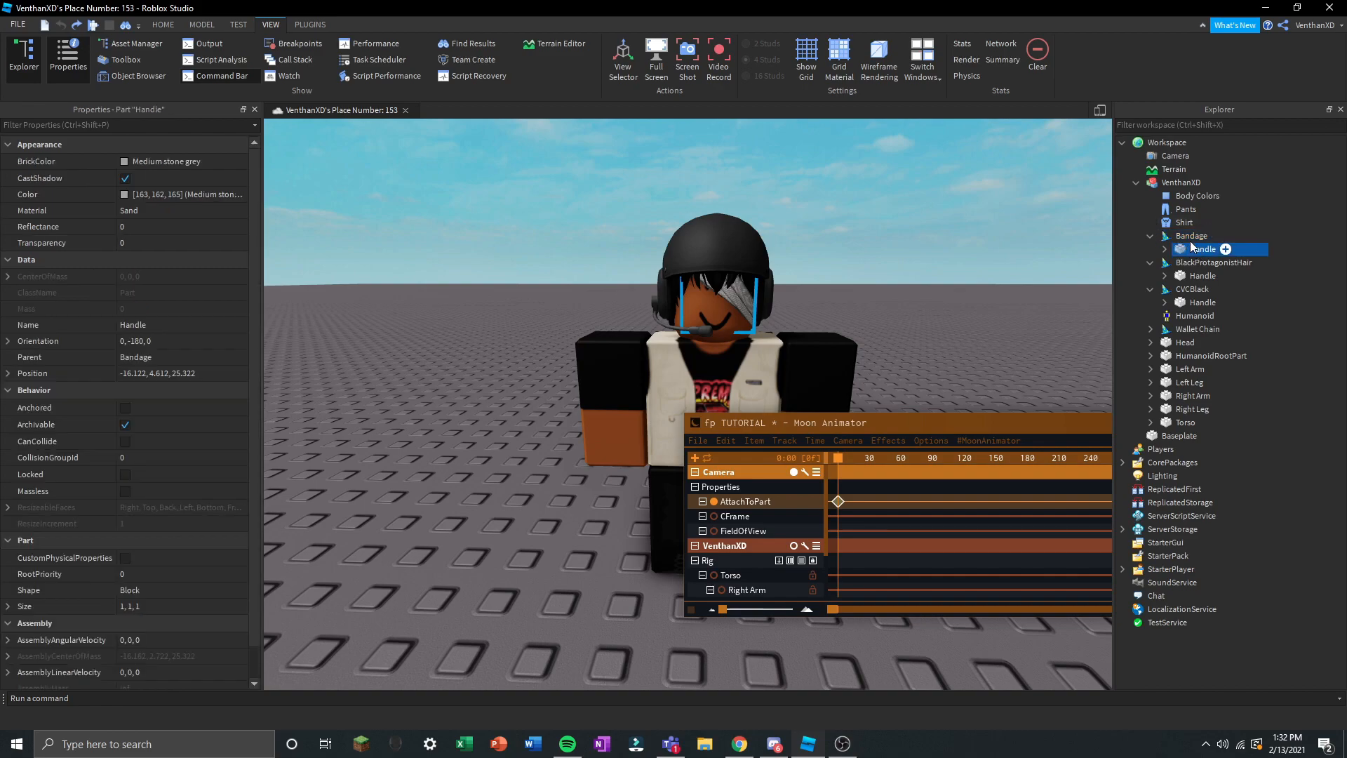
pyautogui.click(142, 244)
pyautogui.moveTo(167, 247); pyautogui.dragTo(244, 244)
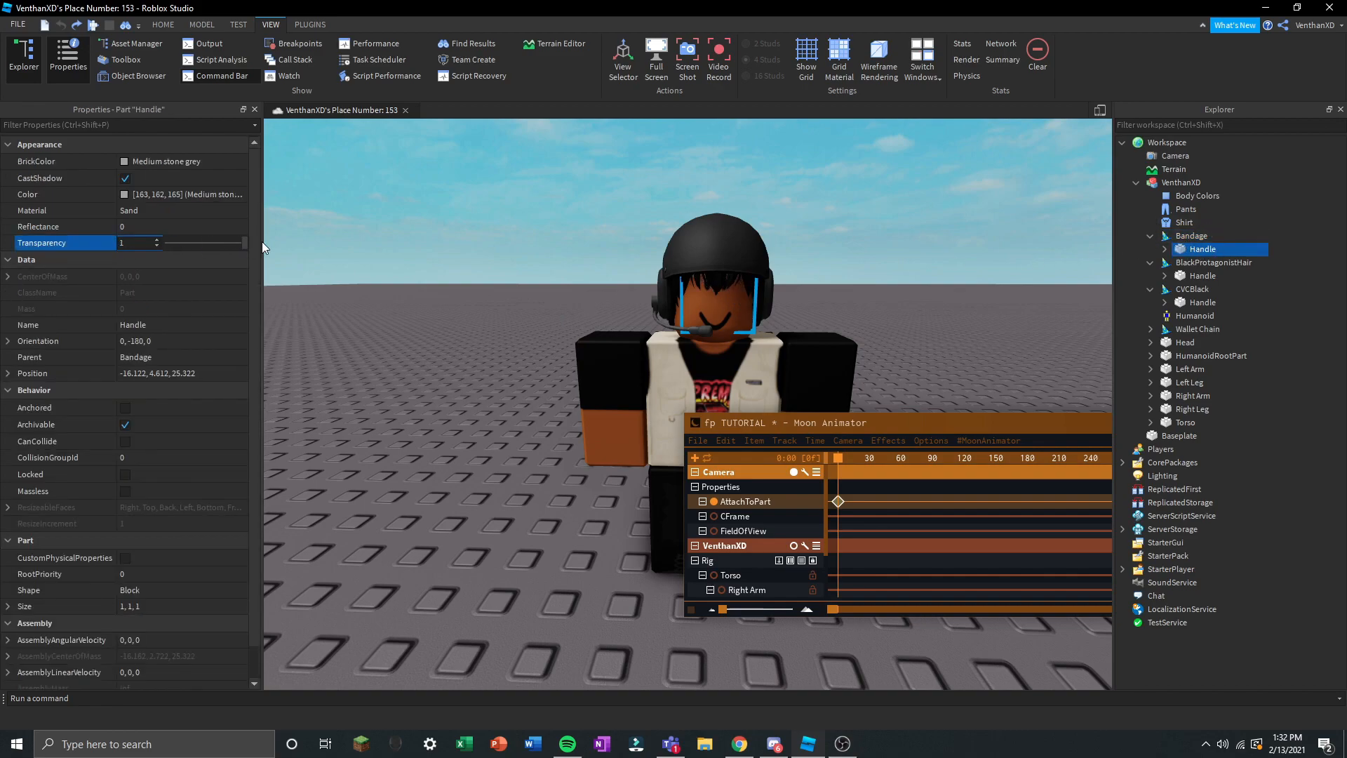
# Set the Transparency of the BlackProtagonistHair and CVCBlack accessories' Handles to 1.
pyautogui.click(1193, 276)
pyautogui.click(157, 247)
pyautogui.moveTo(182, 247); pyautogui.dragTo(281, 253)
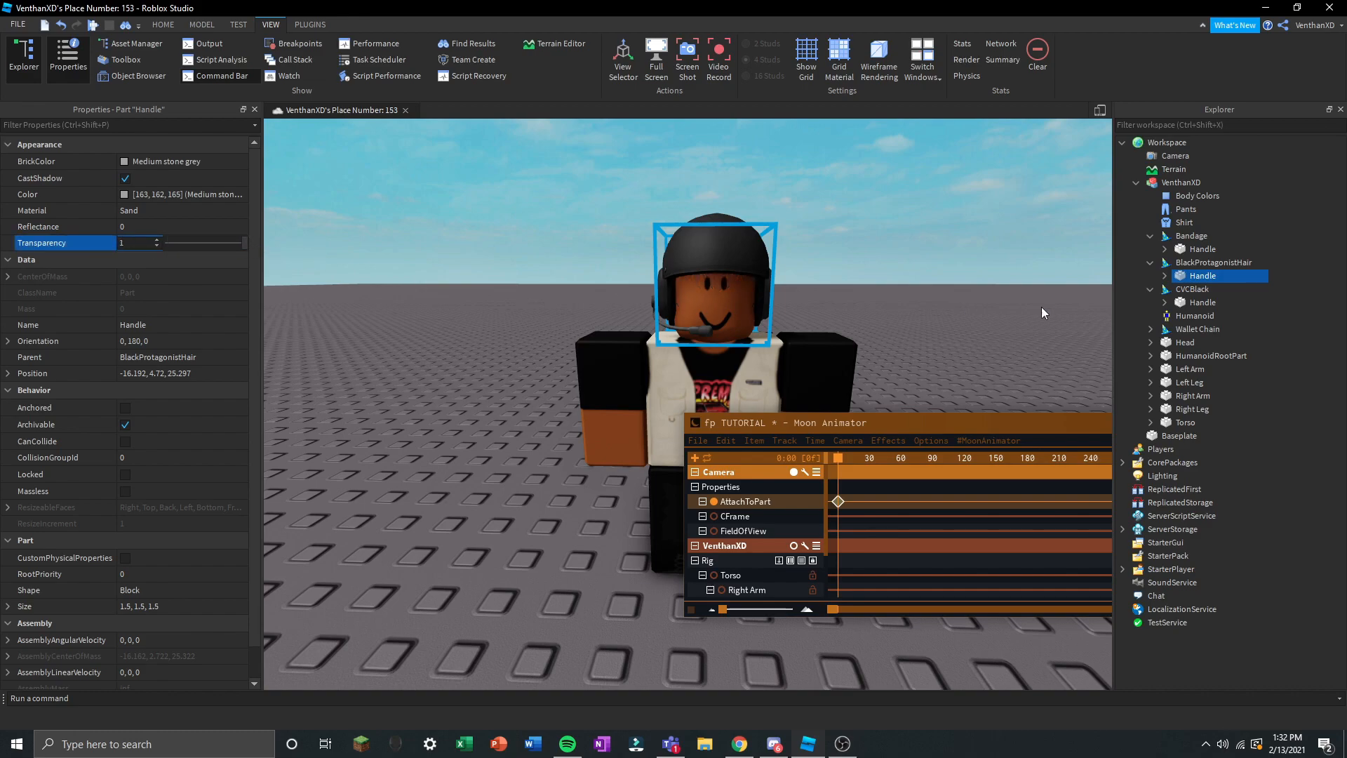
pyautogui.click(1201, 302)
pyautogui.click(161, 245)
pyautogui.moveTo(176, 250); pyautogui.dragTo(248, 247)
pyautogui.click(495, 286)
# Preview the unobstructed view from the head-attached camera, and hide the object properties and the Explorer.
pyautogui.click(858, 459)
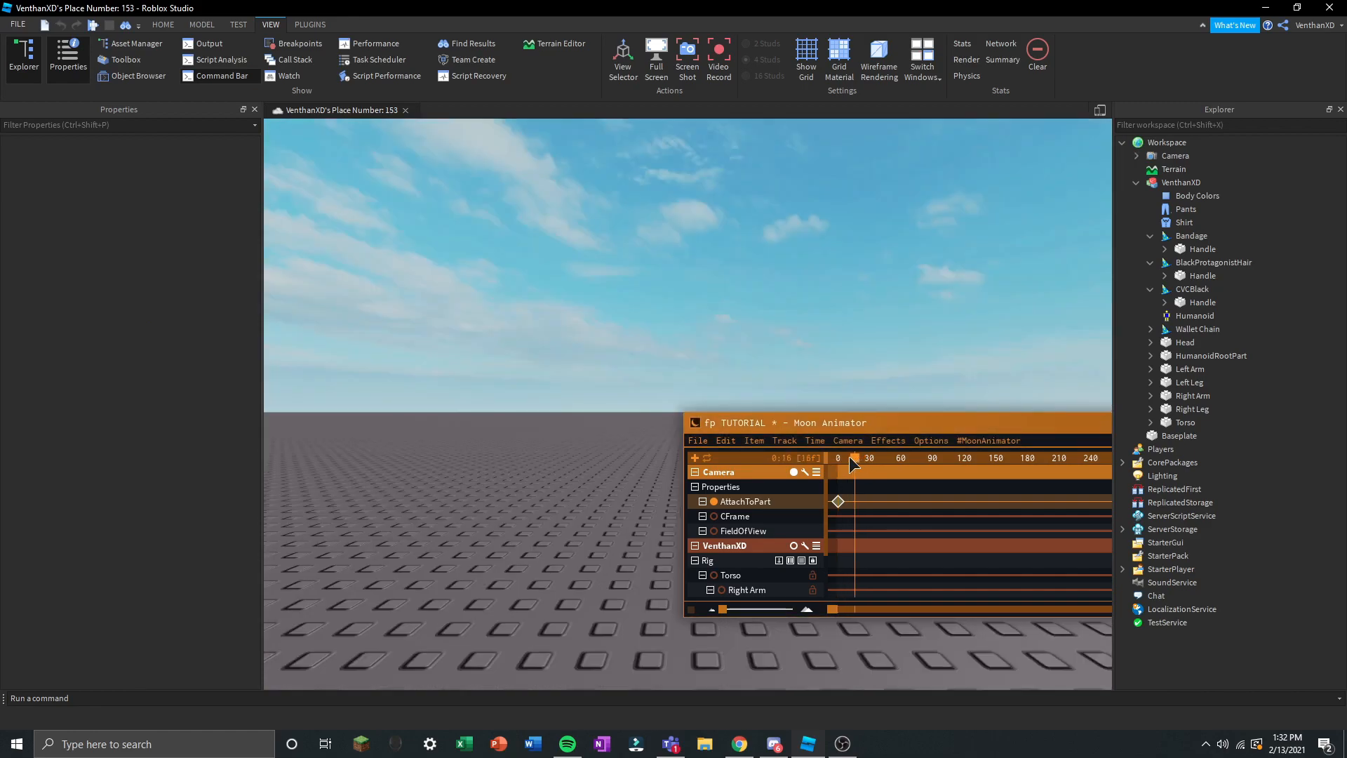
pyautogui.moveTo(751, 422); pyautogui.dragTo(678, 418)
pyautogui.click(254, 110)
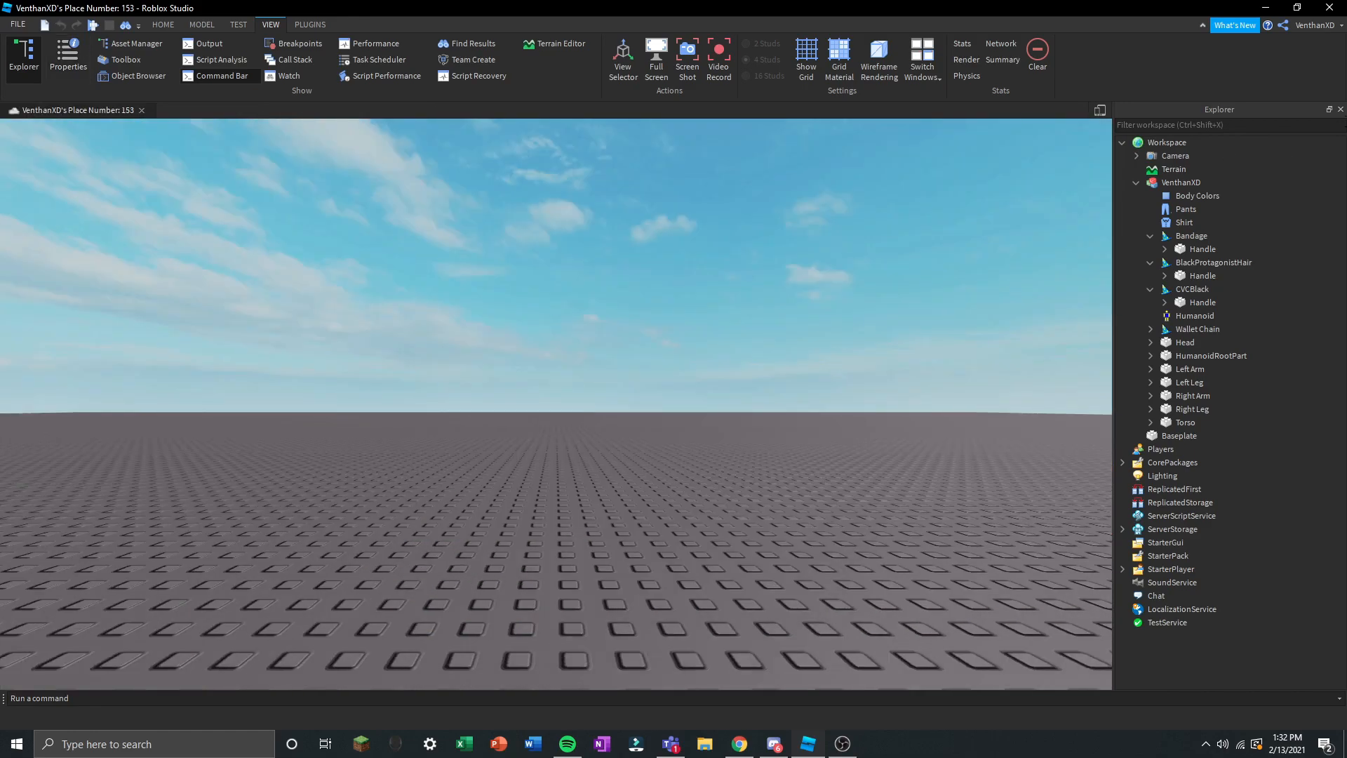
pyautogui.click(1340, 109)
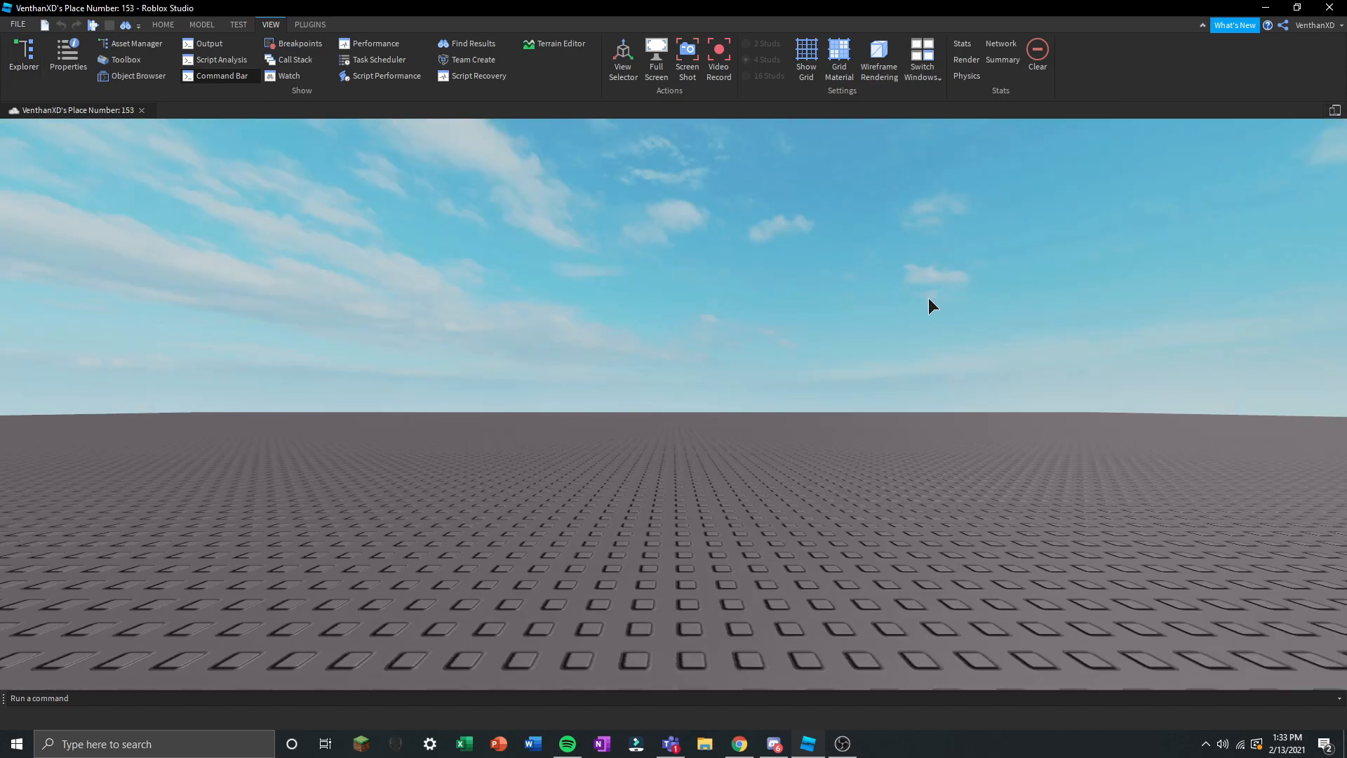
# Move the animator window clear of the character and rotate the rig's right arm slightly at frame 0.
pyautogui.press('f')
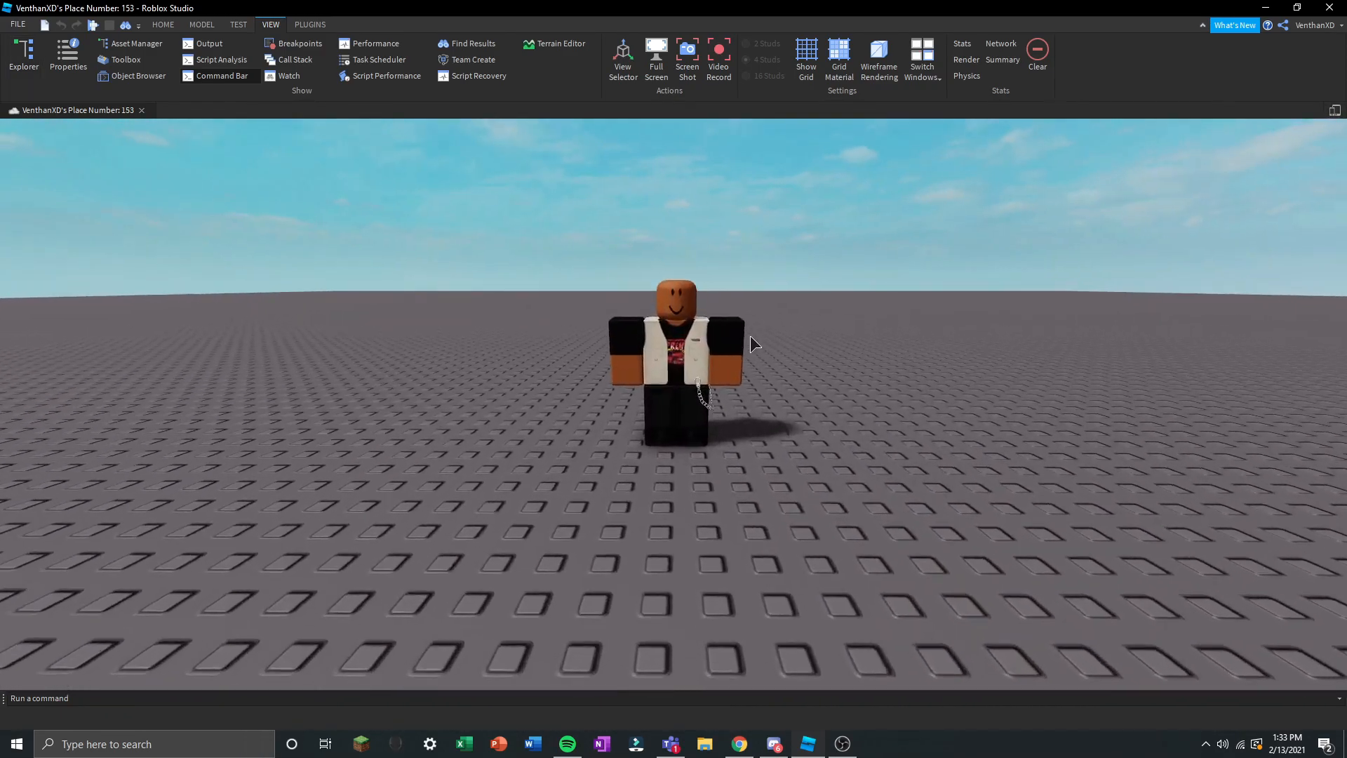
pyautogui.scroll(-2, 883, 435)
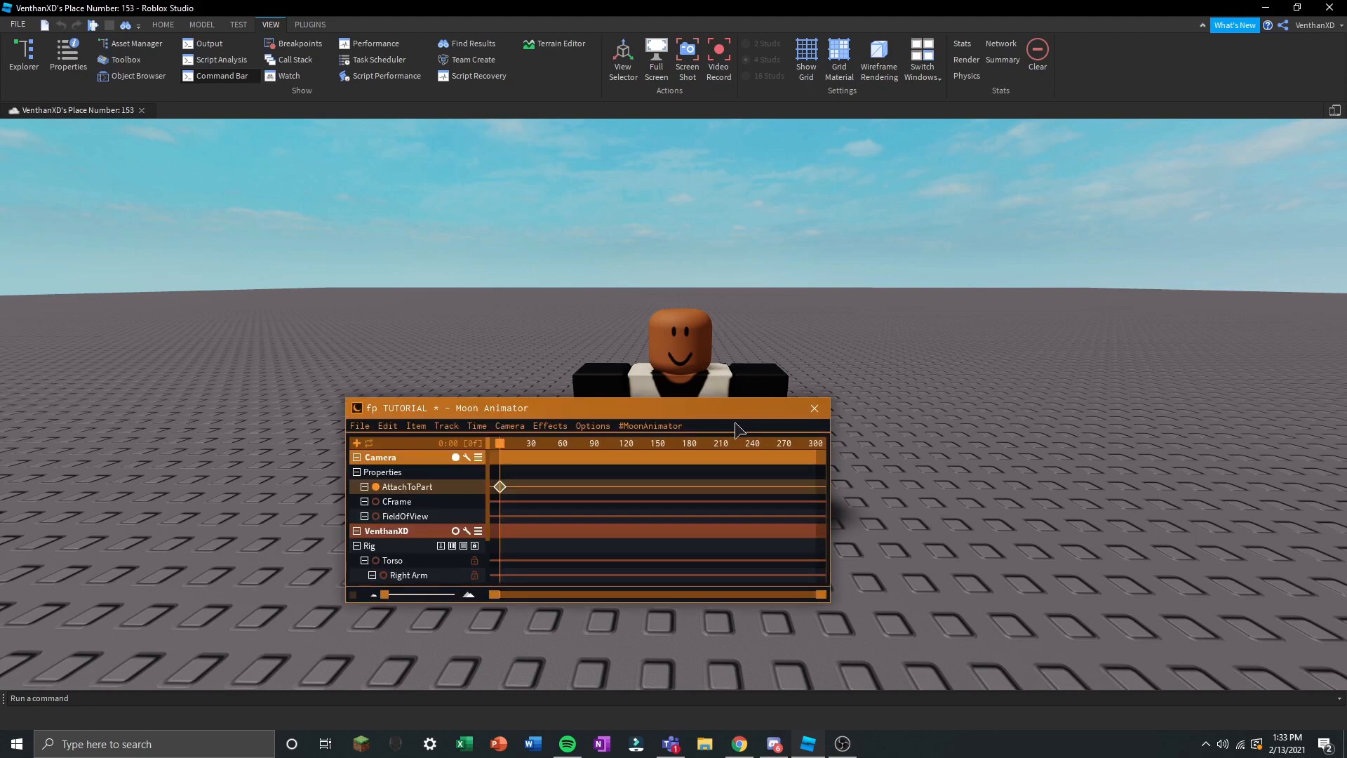
pyautogui.moveTo(351, 406); pyautogui.dragTo(836, 438)
pyautogui.scroll(-3, 905, 522)
pyautogui.click(901, 512)
pyautogui.press('d')
pyautogui.moveTo(849, 339); pyautogui.dragTo(840, 338, button='right')
pyautogui.click(565, 393)
pyautogui.moveTo(727, 383); pyautogui.dragTo(757, 367)
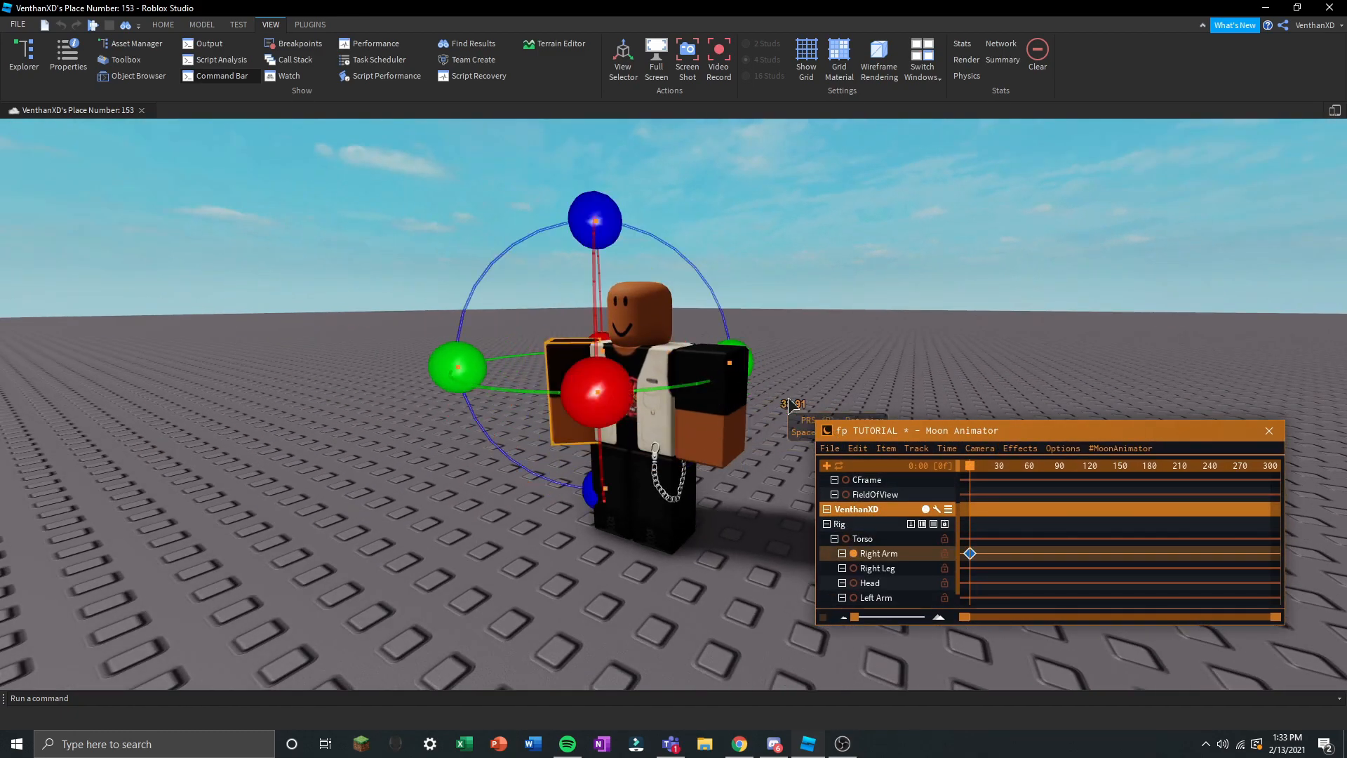
# Play the animation briefly through the head-attached camera, stop it and deselect the right arm.
pyautogui.press('space')
pyautogui.press('space')
pyautogui.scroll(3, 926, 484)
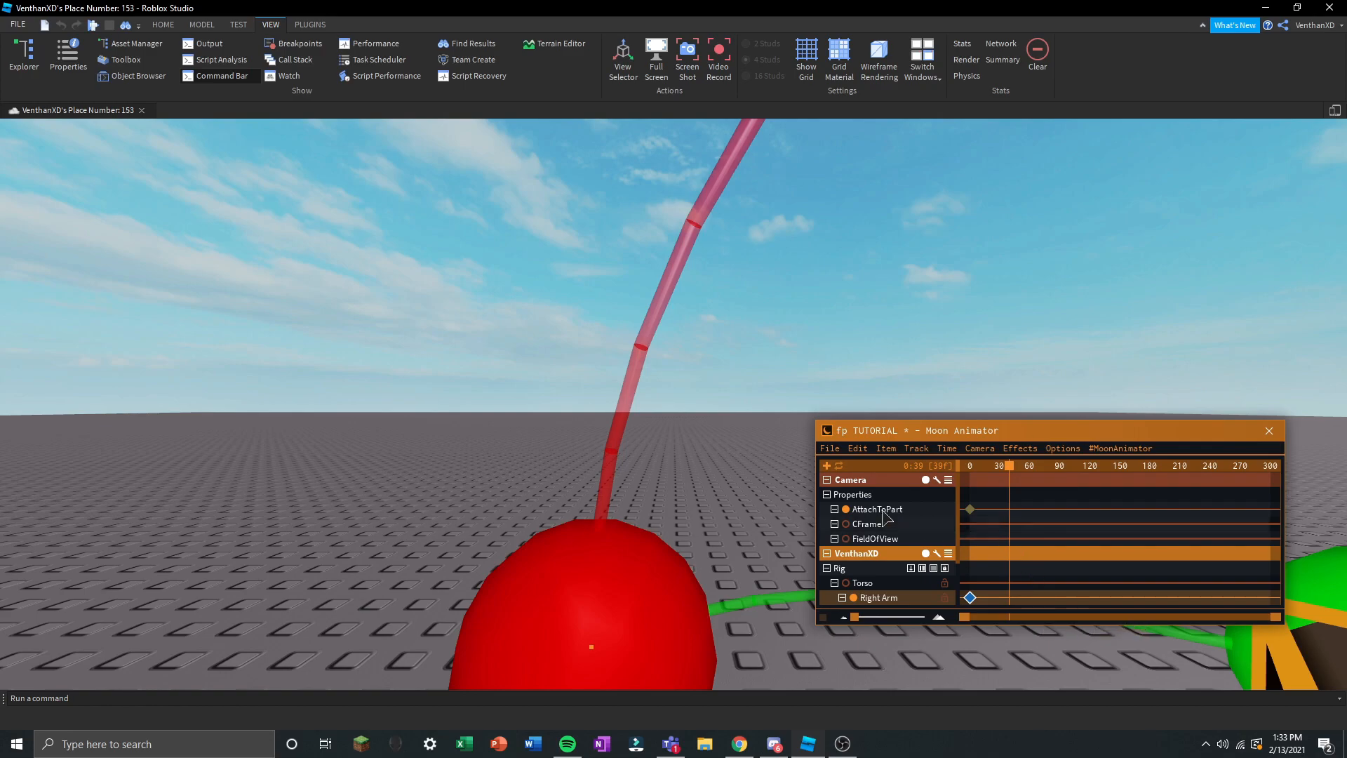
pyautogui.click(860, 409)
# View the character from the front, look over its tracks and return the playhead to frame 0.
pyautogui.press('w')
pyautogui.moveTo(899, 373); pyautogui.dragTo(900, 373, button='right')
pyautogui.press('a')
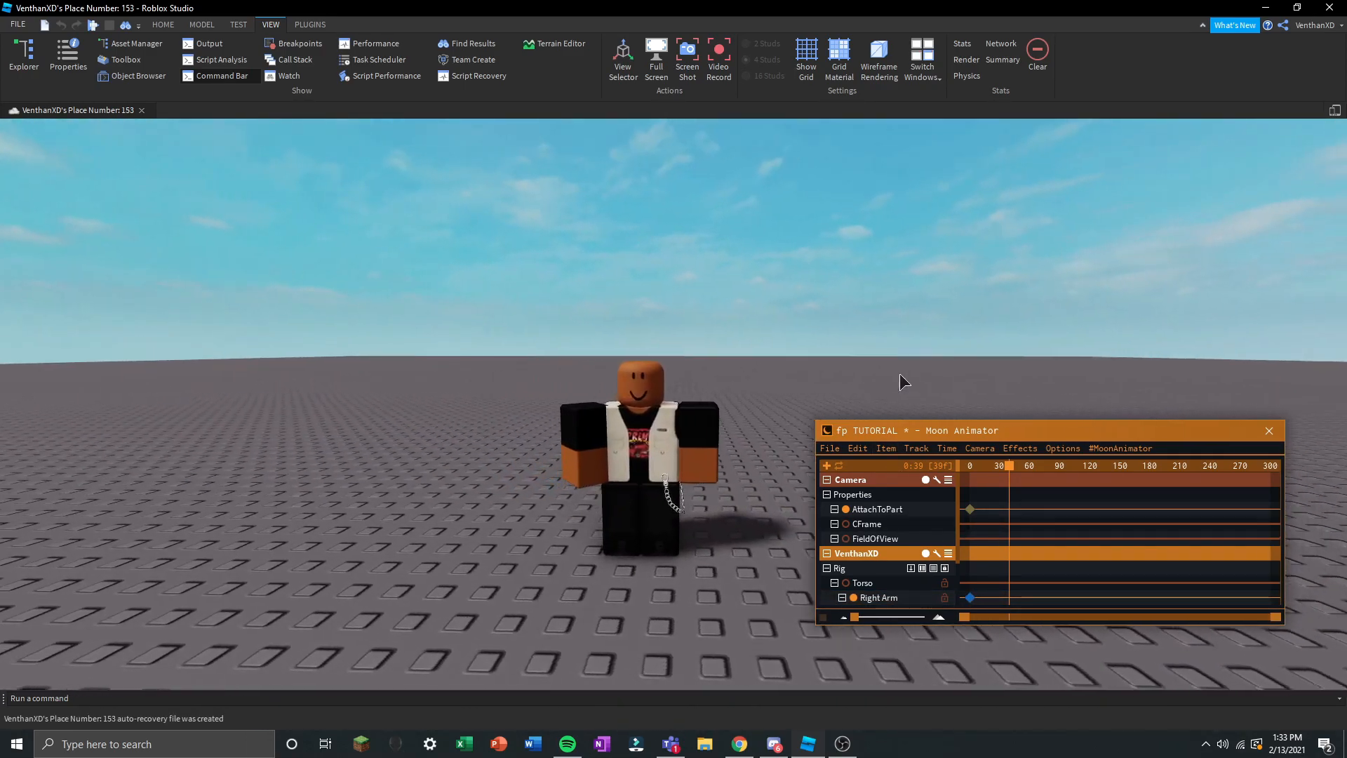
pyautogui.press('w')
pyautogui.scroll(-2, 977, 555)
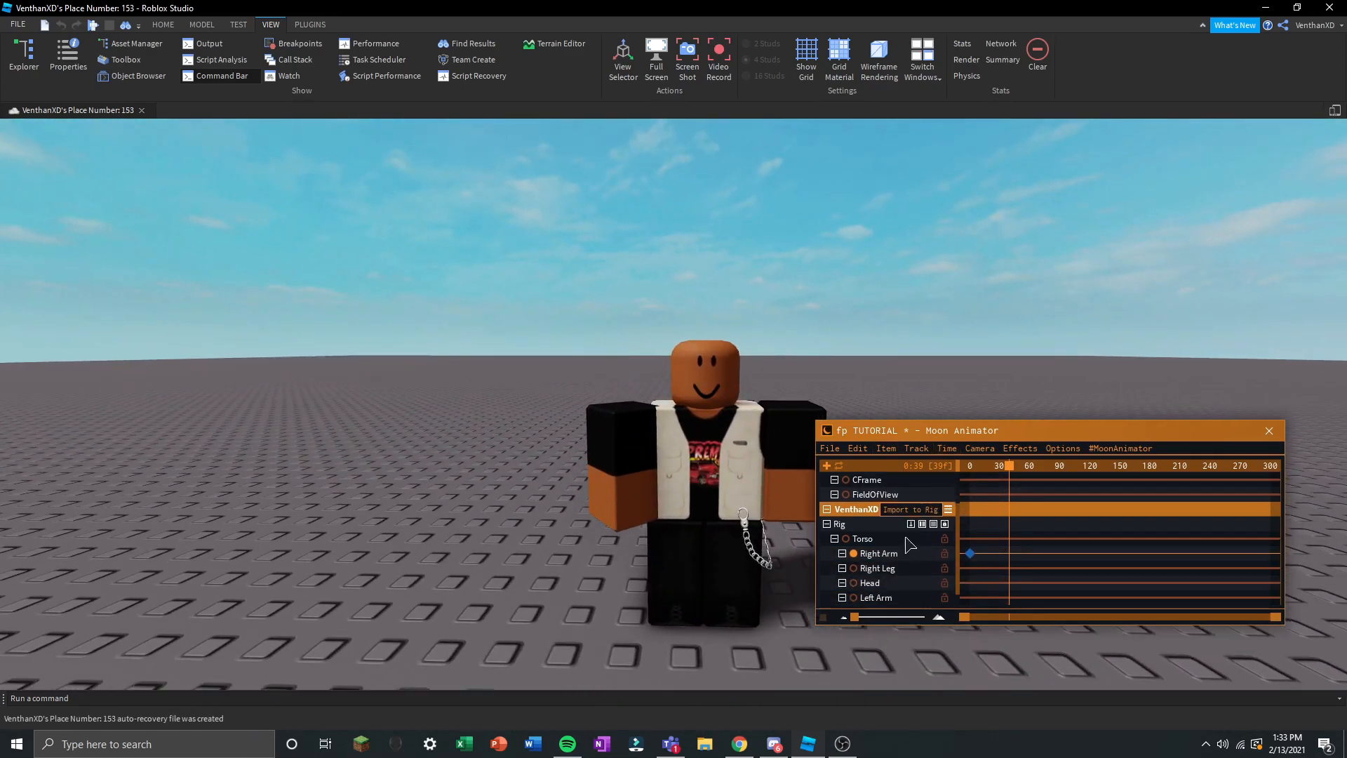
pyautogui.scroll(2, 931, 577)
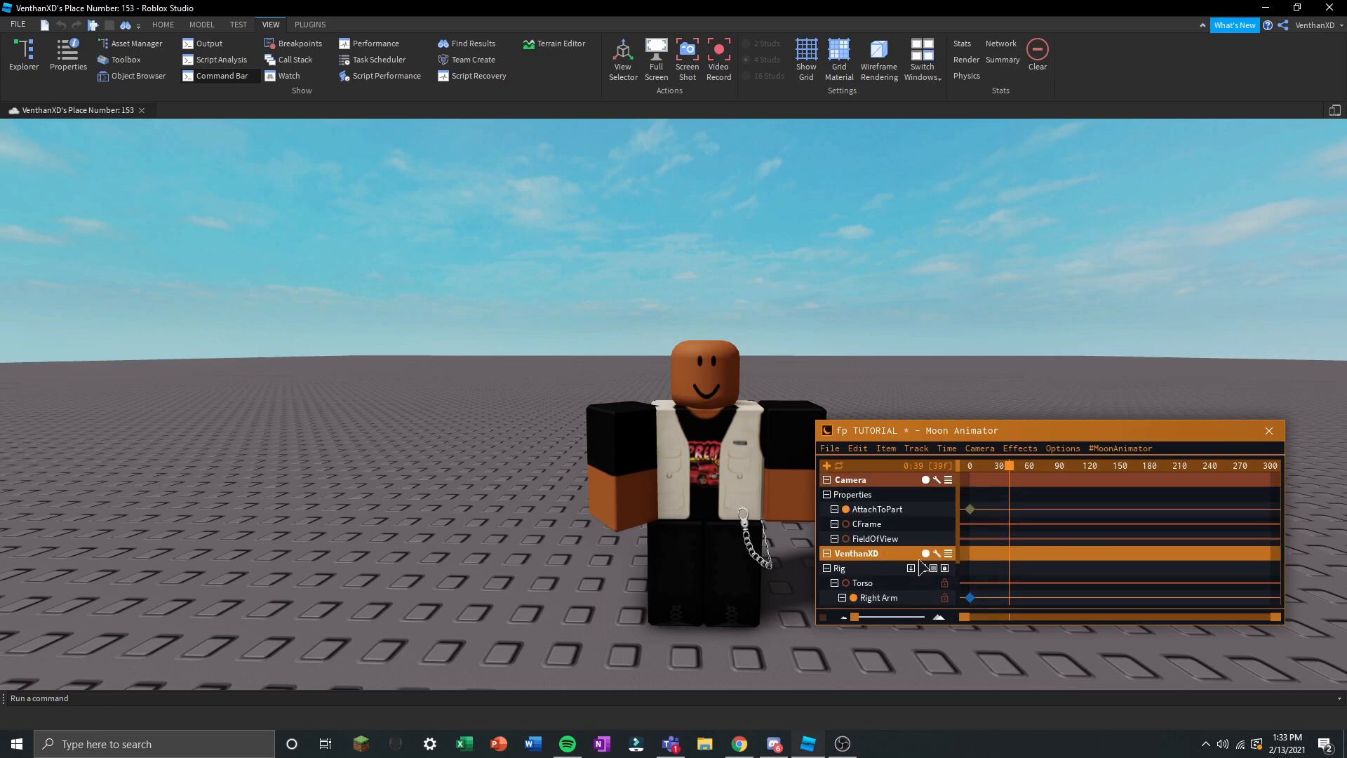
pyautogui.click(1011, 471)
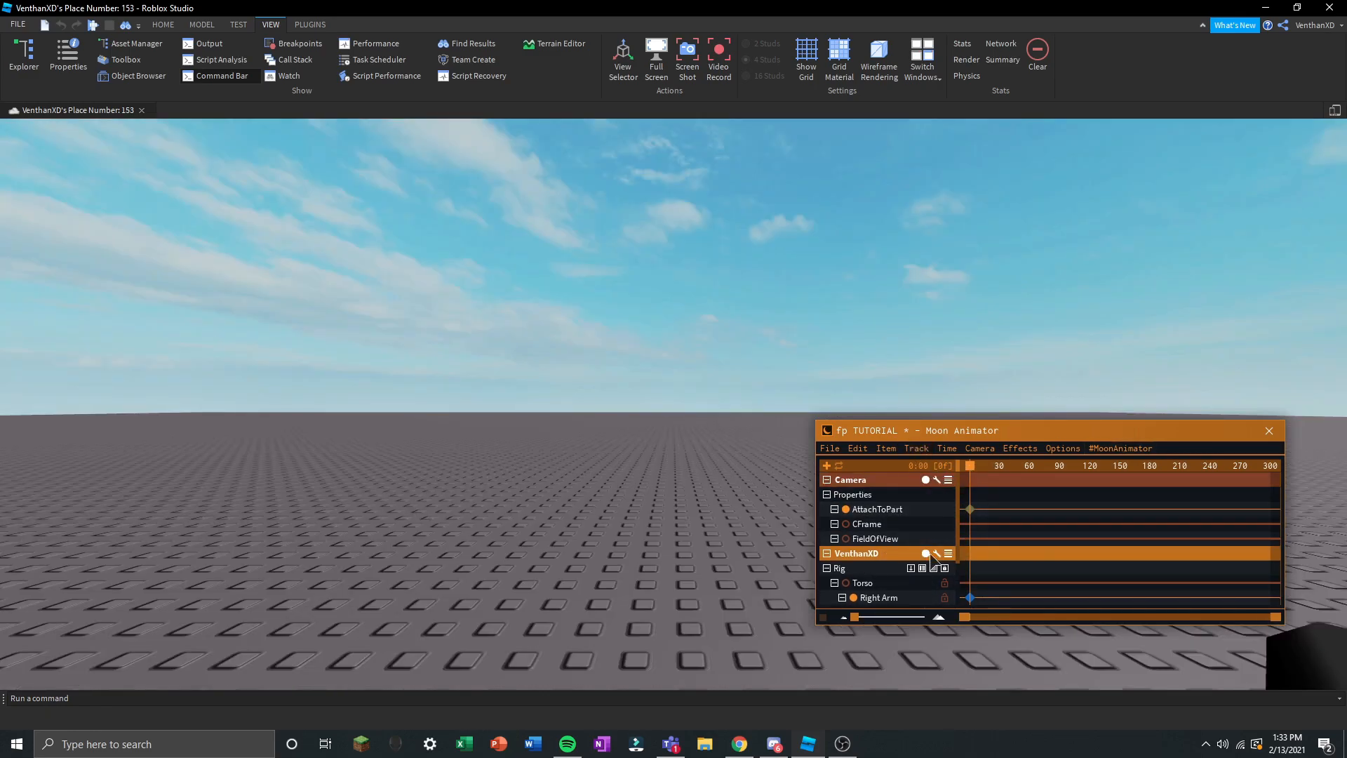
# Disable the Camera item in the timeline so the viewport can move freely around the character.
pyautogui.press('w')
pyautogui.moveTo(966, 352); pyautogui.dragTo(947, 342, button='right')
pyautogui.press('e')
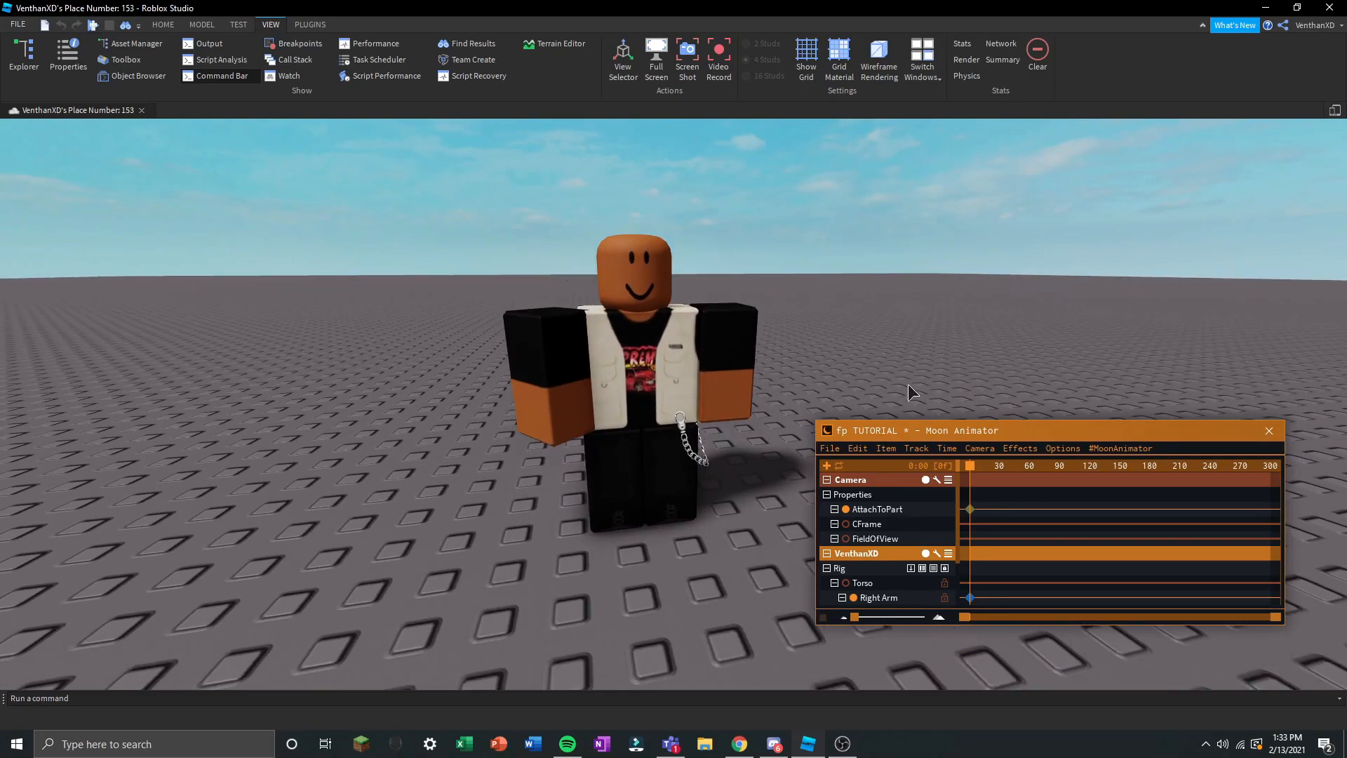
pyautogui.click(926, 483)
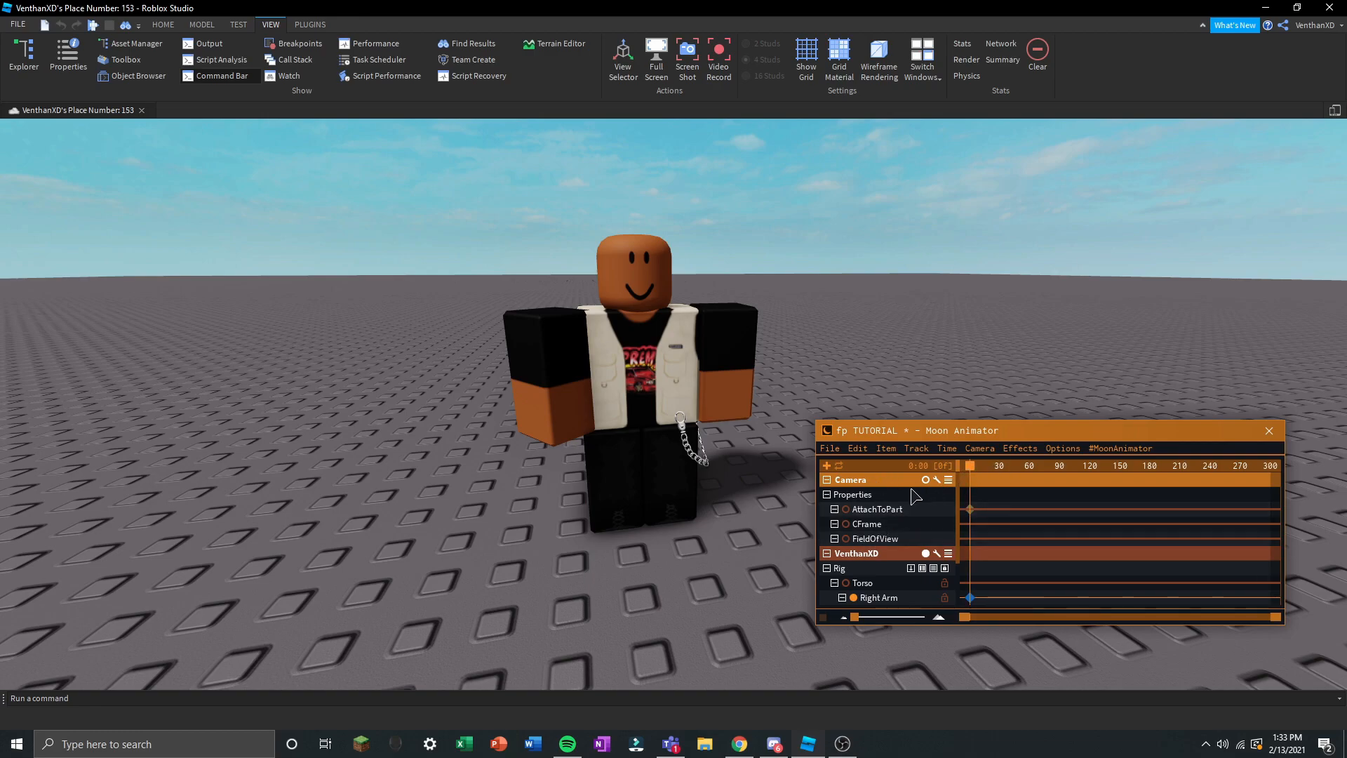
pyautogui.click(926, 480)
pyautogui.click(926, 480)
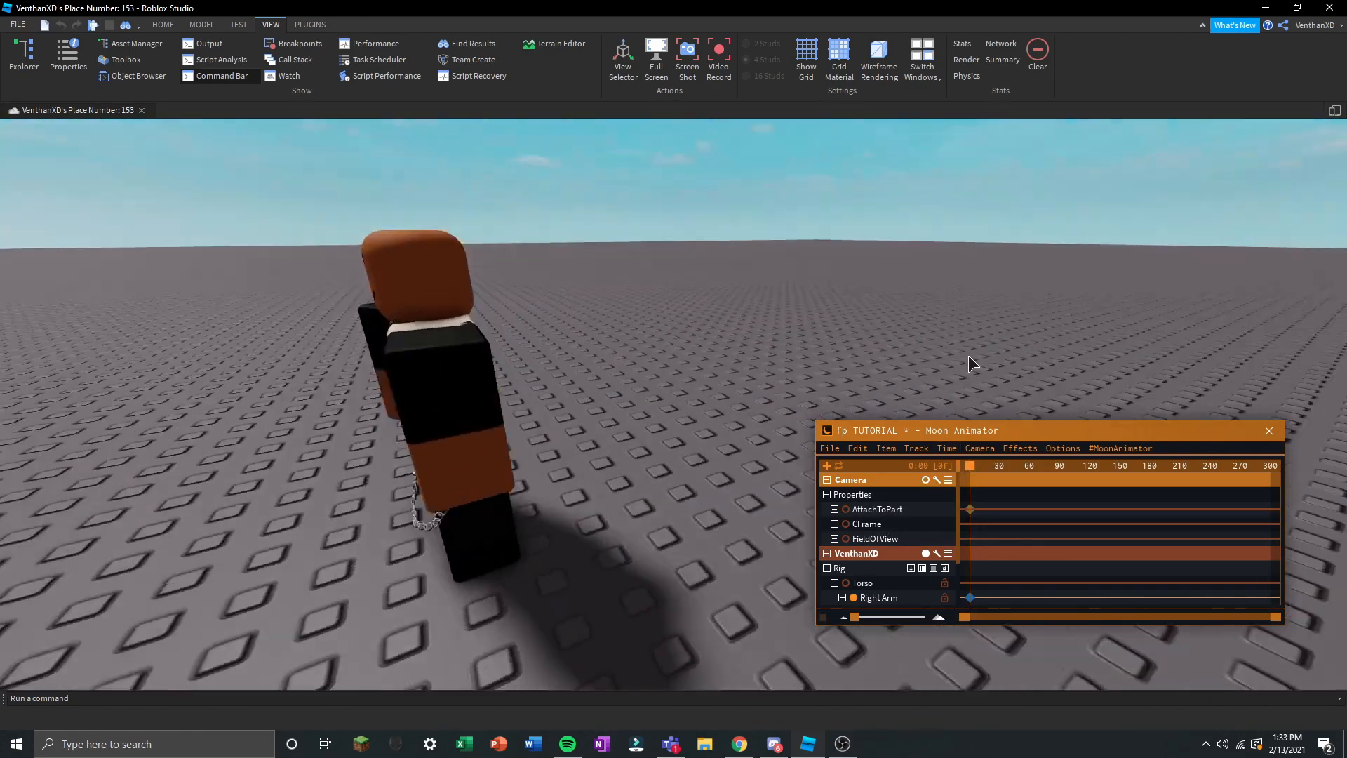
pyautogui.moveTo(968, 356); pyautogui.dragTo(958, 356, button='right')
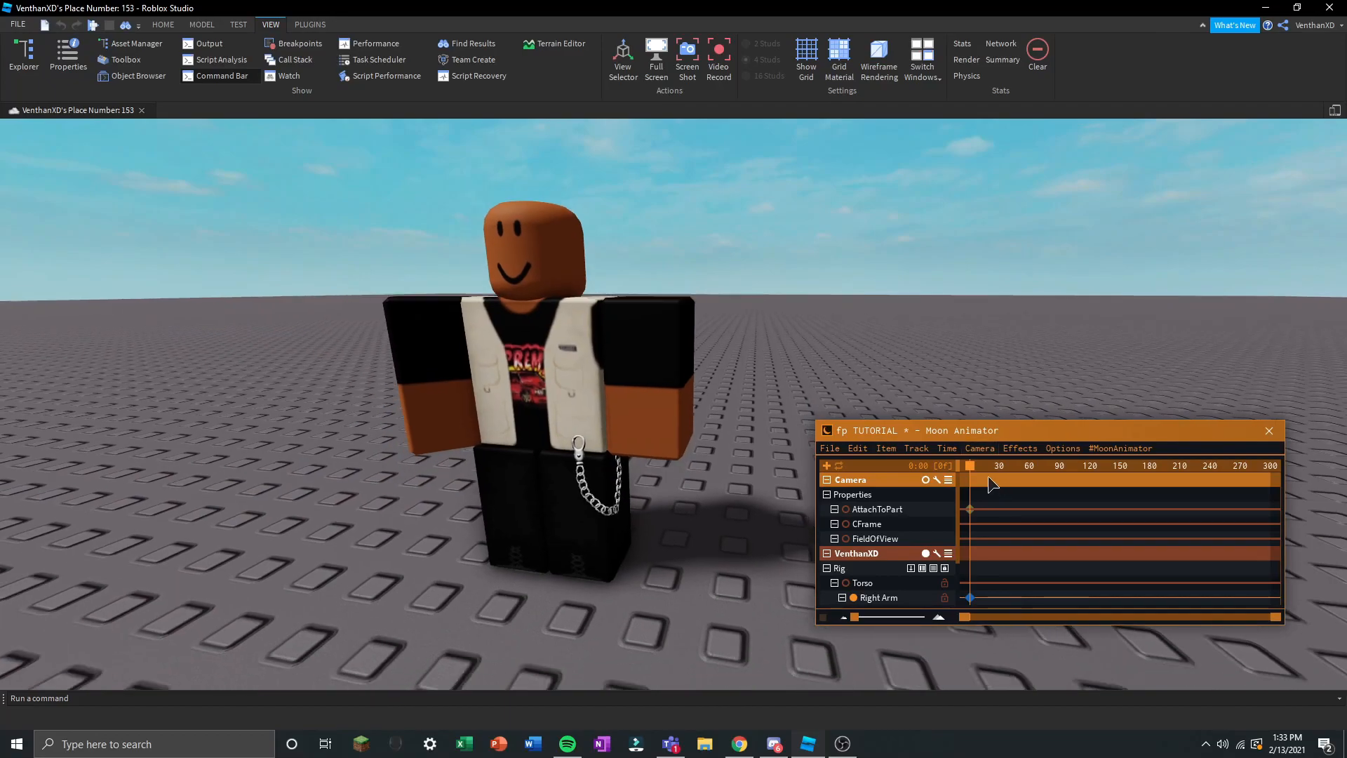
# Try posing the rig's arms and legs at frame 59.
pyautogui.scroll(-3, 912, 516)
pyautogui.click(1027, 466)
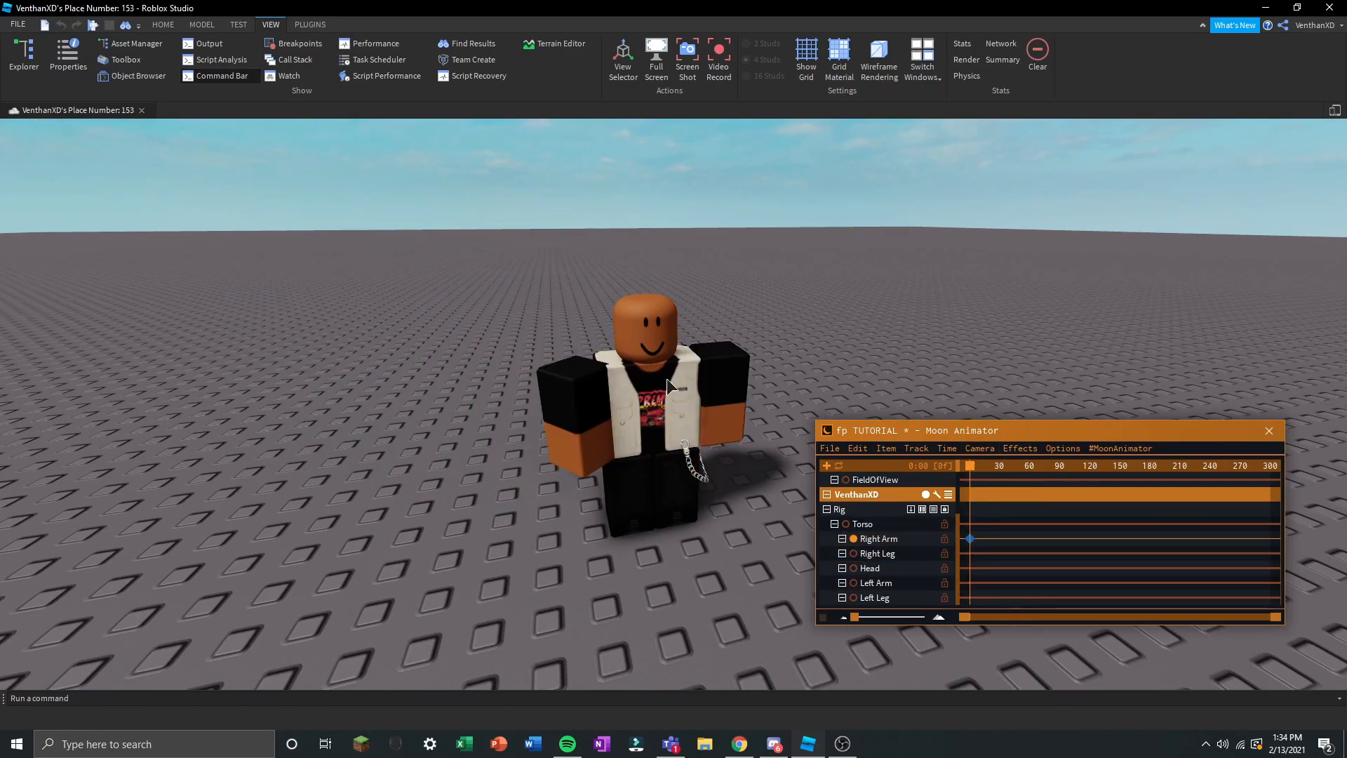
pyautogui.scroll(3, 667, 377)
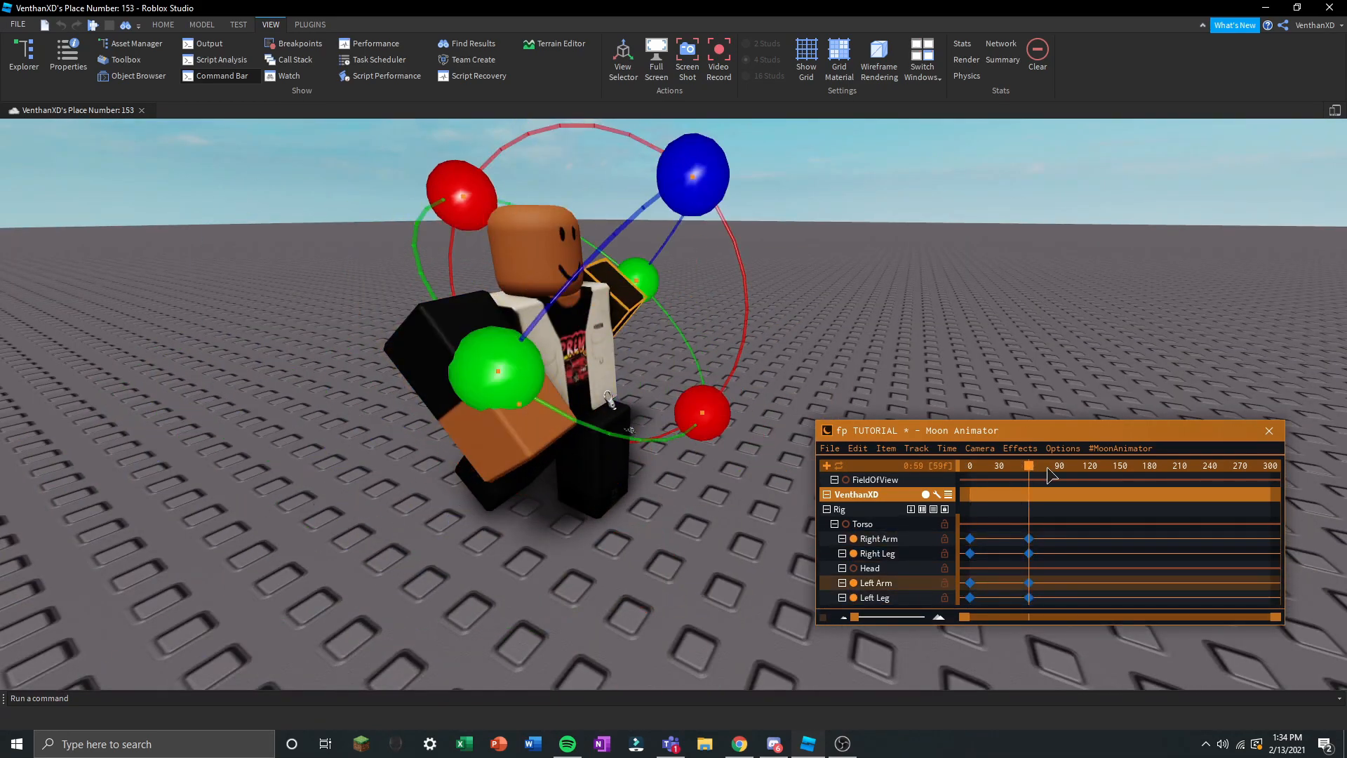
pyautogui.moveTo(632, 386); pyautogui.dragTo(665, 505)
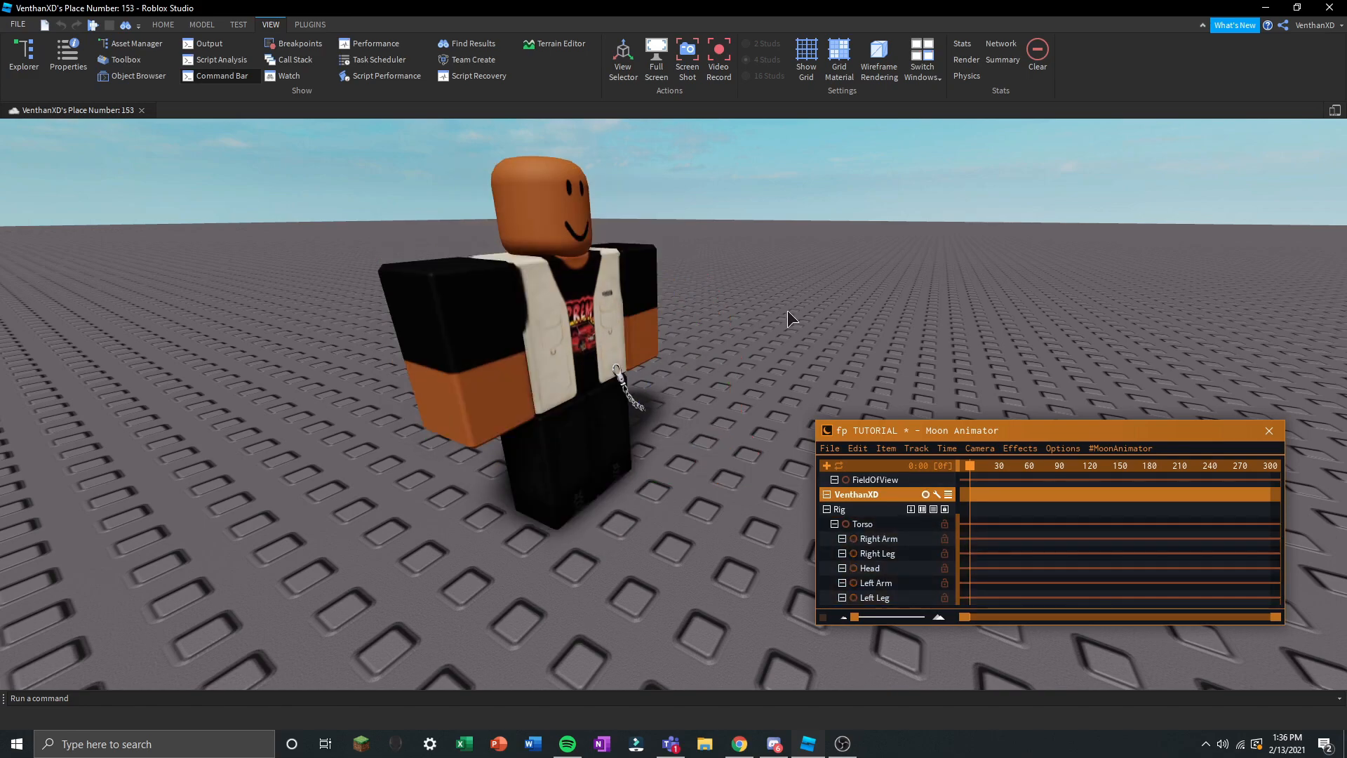
# Apply Elastic easing with direction Out, period 0.3 and amplitude 1 to both arms' keyframes at frame 0.
pyautogui.press('w')
pyautogui.moveTo(788, 310); pyautogui.dragTo(832, 271, button='right')
pyautogui.press('d')
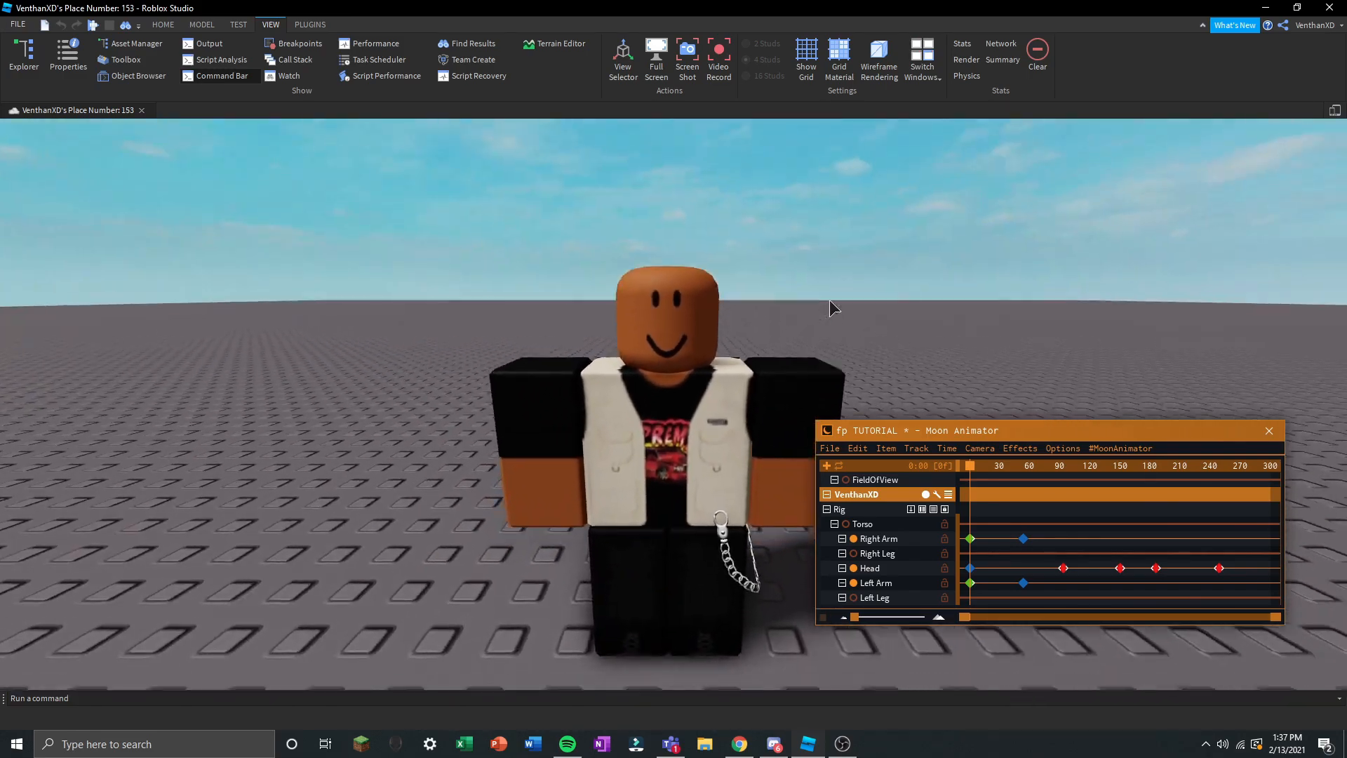
pyautogui.press('e')
pyautogui.press('q')
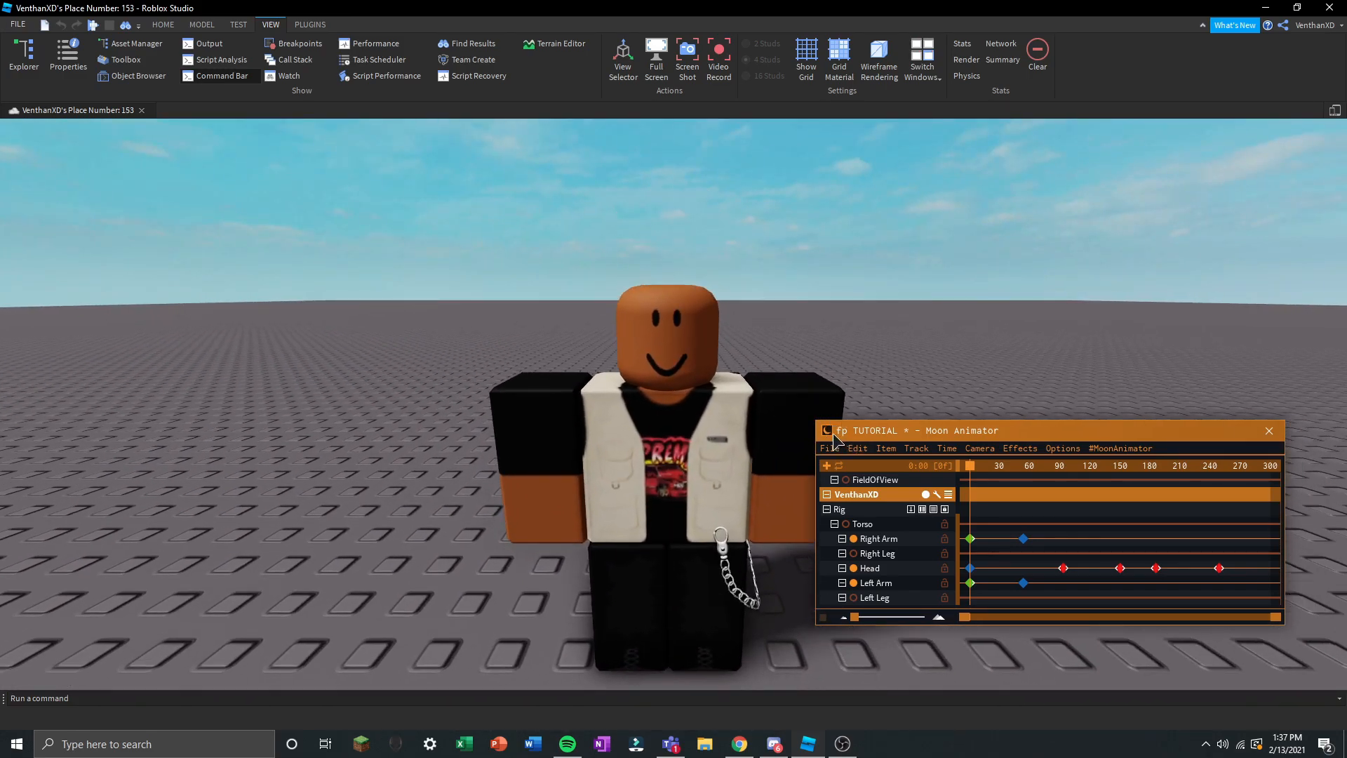
pyautogui.press('space')
pyautogui.click(970, 539)
pyautogui.keyDown('ctrl'); pyautogui.click(972, 583); pyautogui.keyUp('ctrl')
pyautogui.press('7')
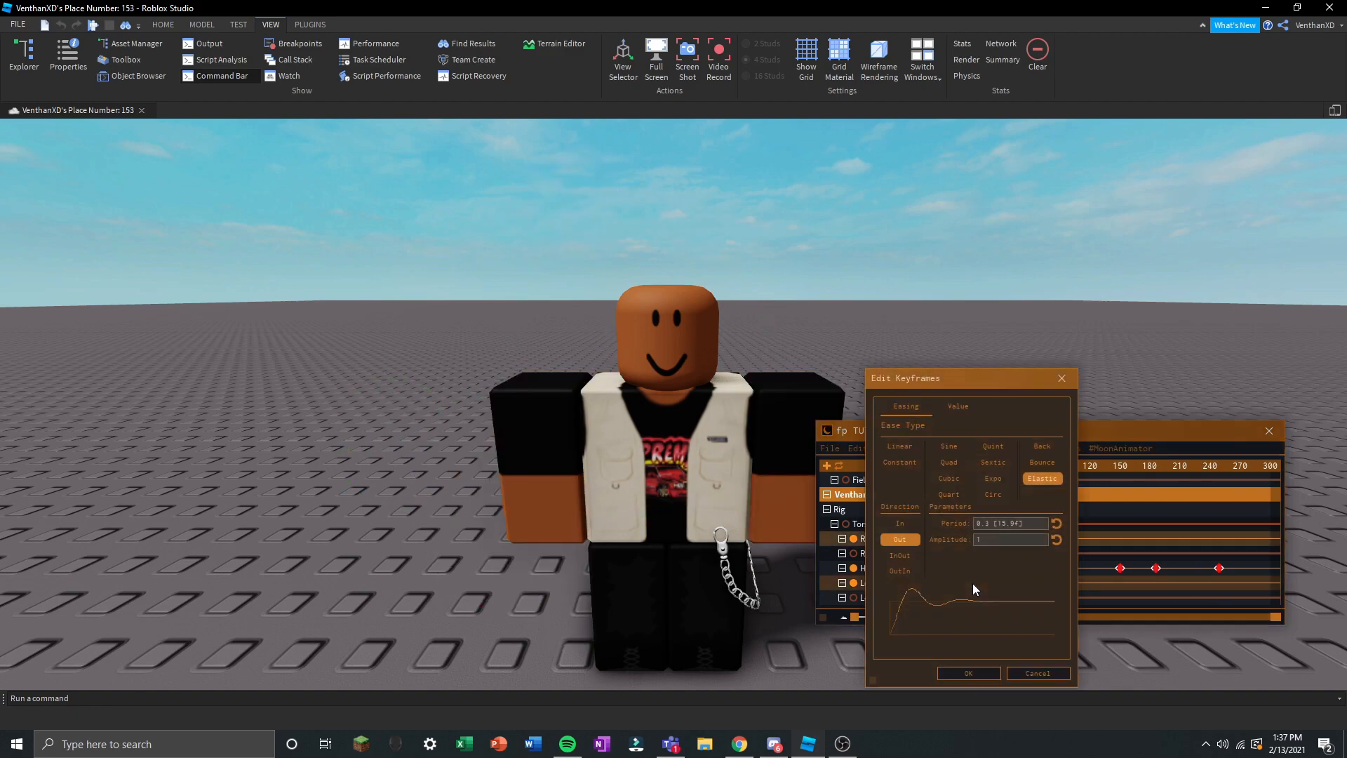
pyautogui.click(980, 674)
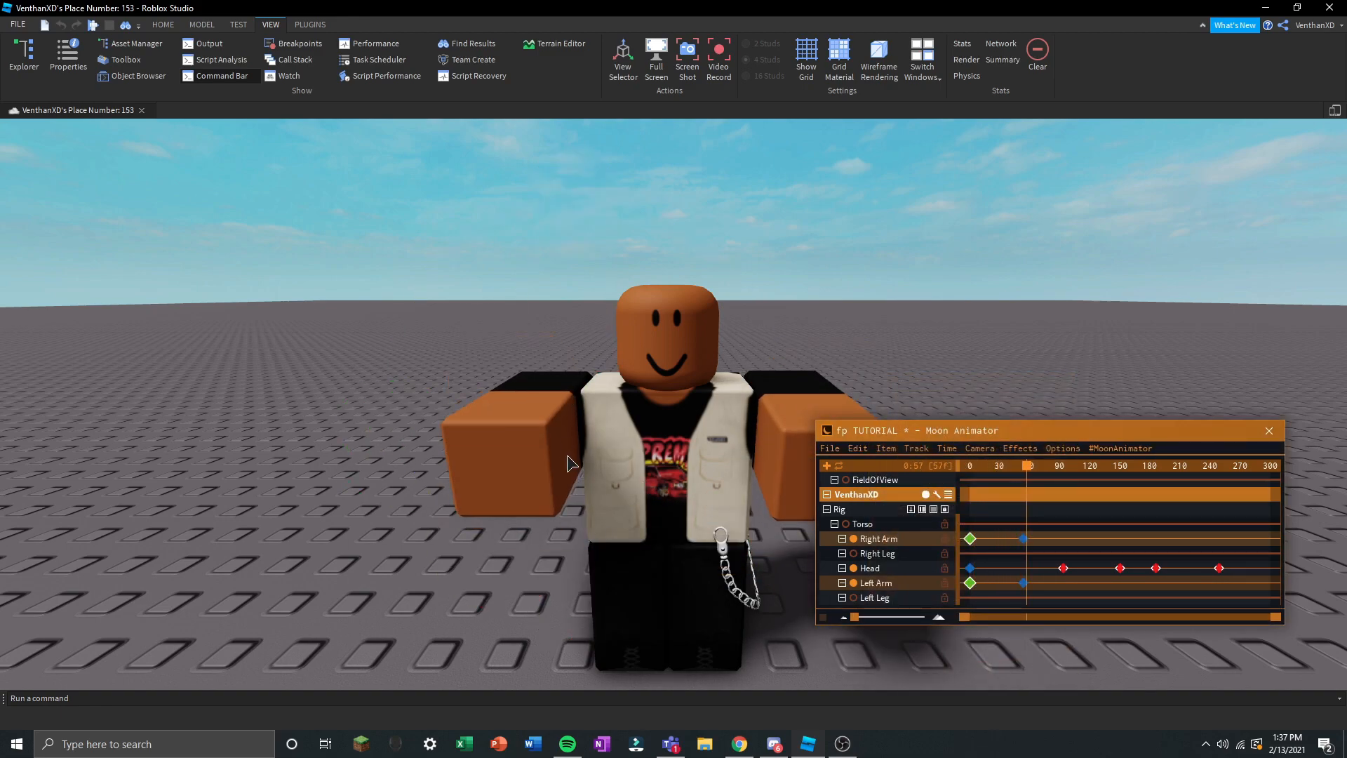
# Scrub through the arm and head keyframes, return the playhead to frame 0 and re-enable the Camera item.
pyautogui.scroll(2, 917, 477)
pyautogui.click(969, 467)
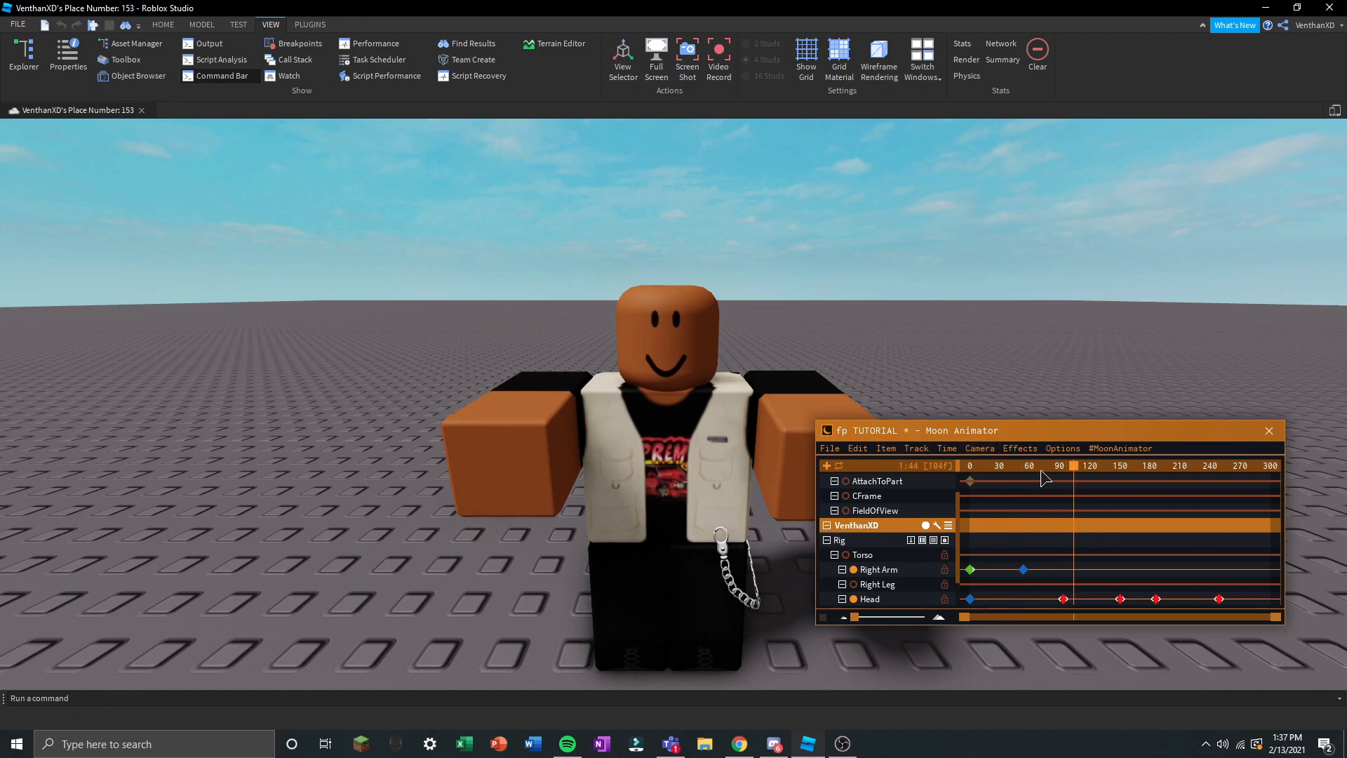
pyautogui.scroll(-2, 912, 519)
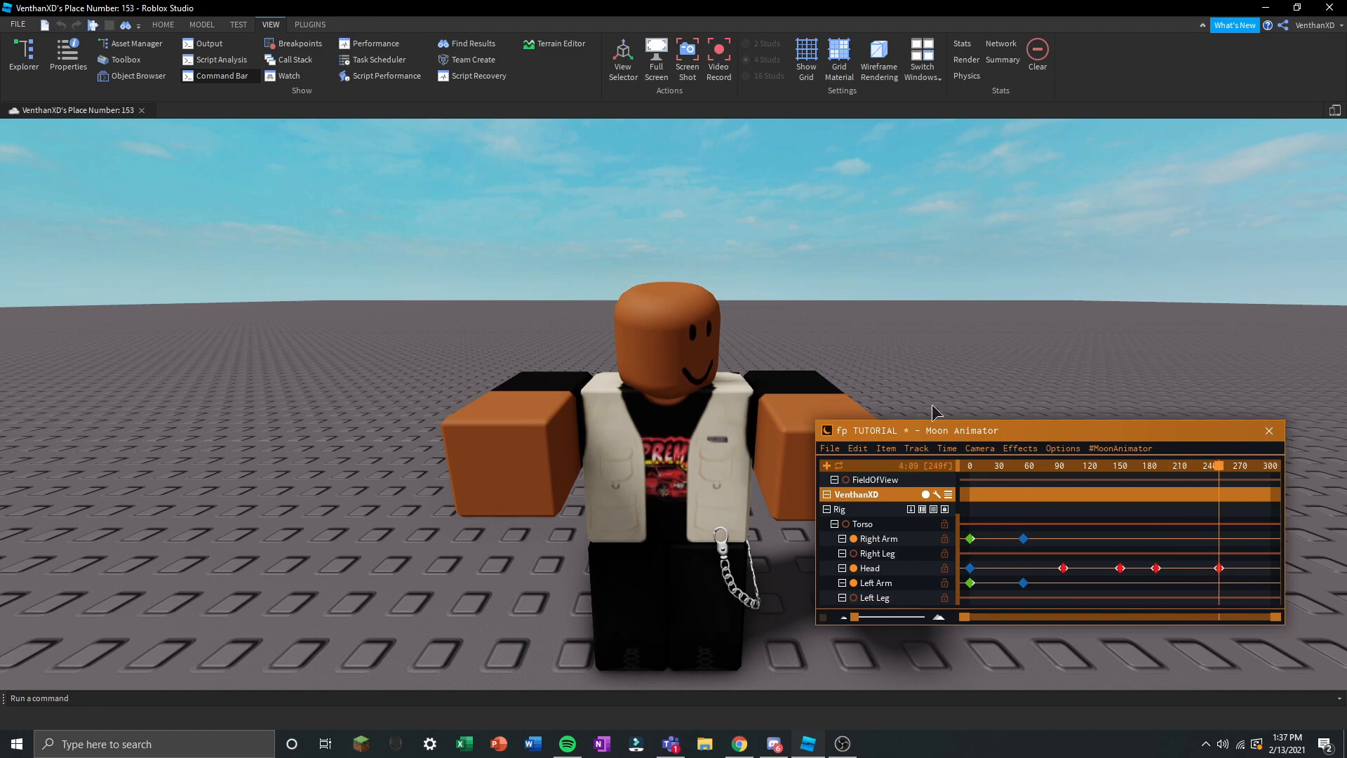
pyautogui.scroll(4, 897, 558)
pyautogui.moveTo(1045, 466); pyautogui.dragTo(968, 465)
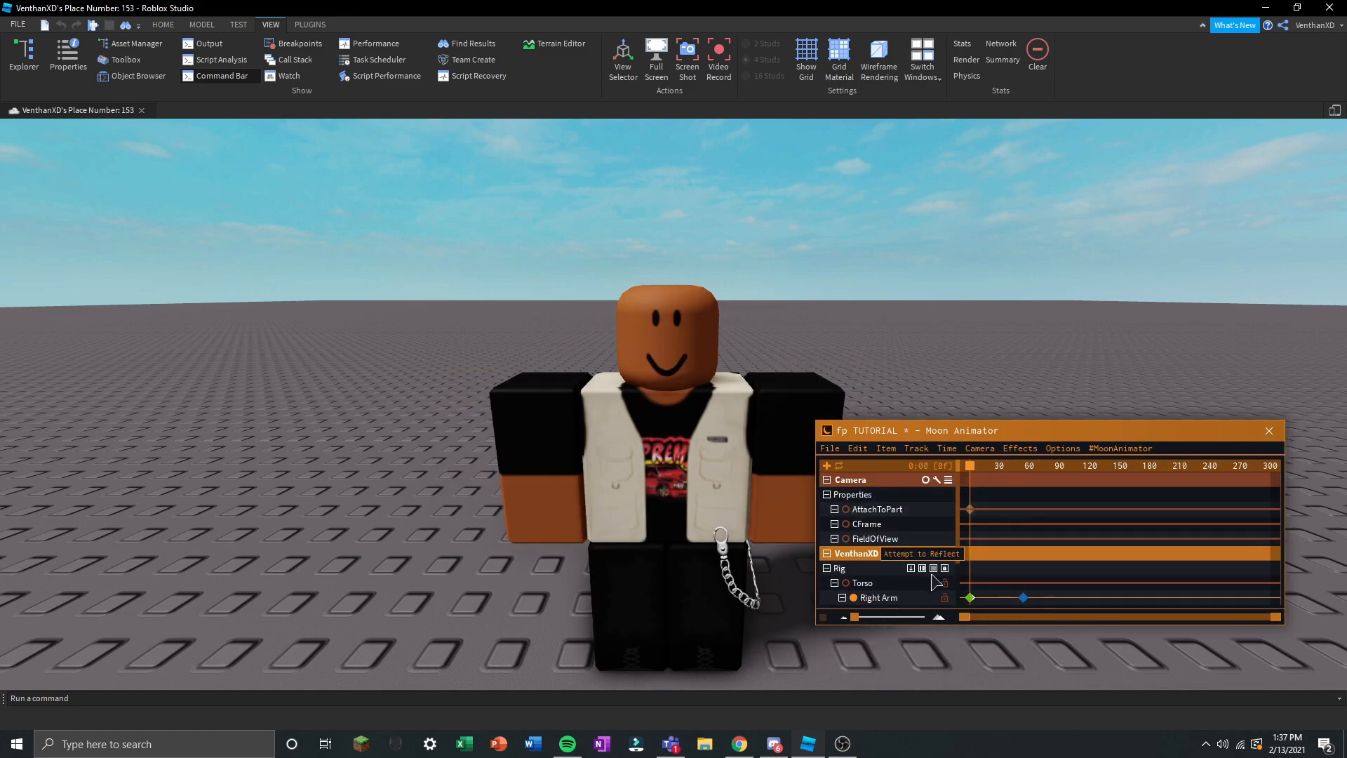
pyautogui.click(926, 480)
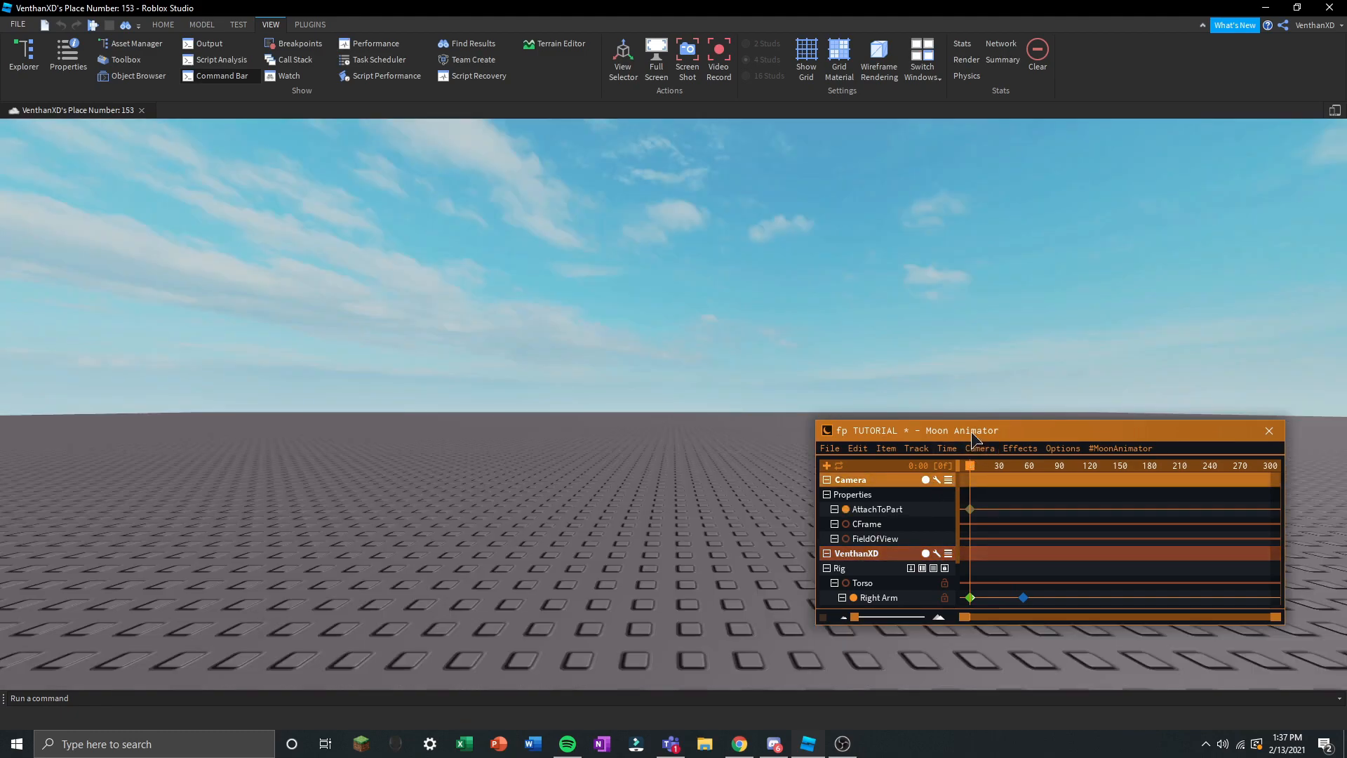
# Hide the animator window, play the animation through the head-attached camera, and bring the window back with the playhead at frame 0.
pyautogui.moveTo(972, 432); pyautogui.dragTo(947, 415)
pyautogui.press('h')
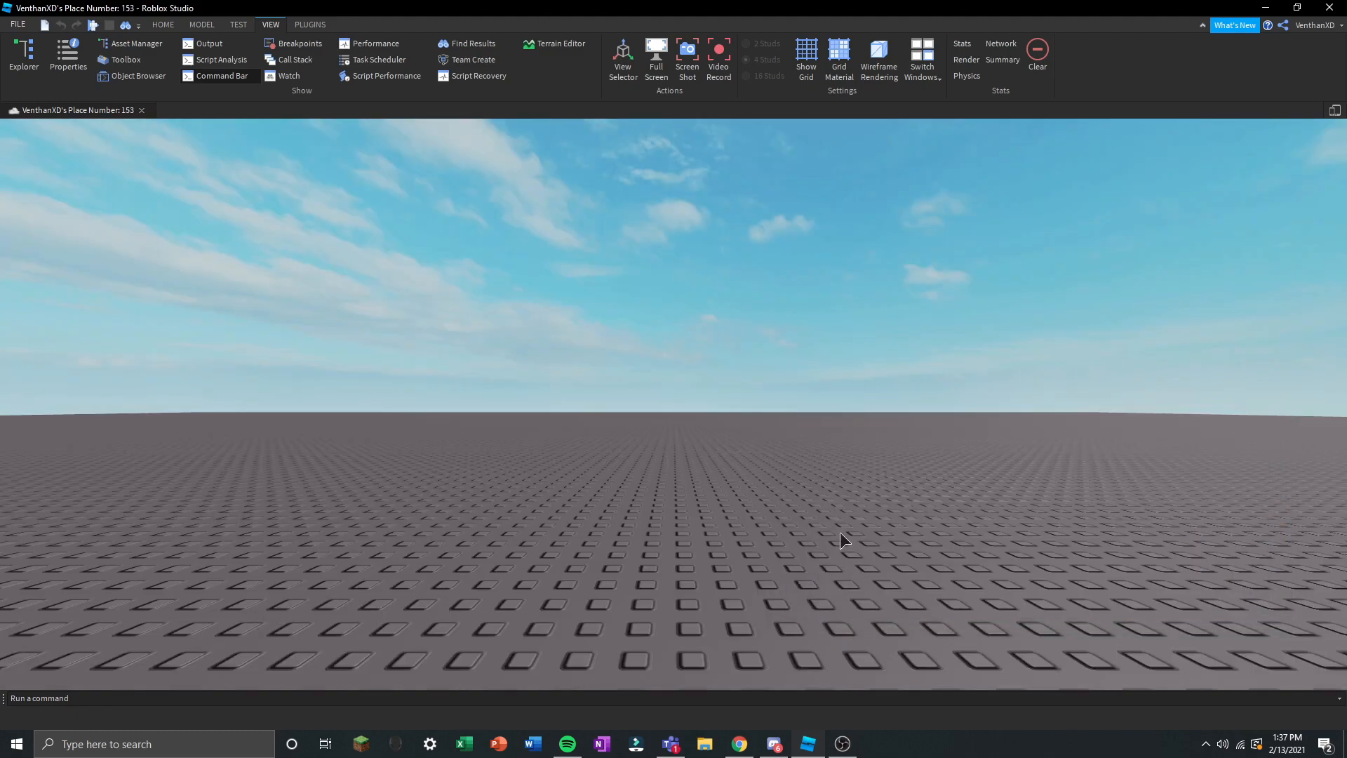
pyautogui.press('h')
pyautogui.moveTo(878, 412); pyautogui.dragTo(801, 404)
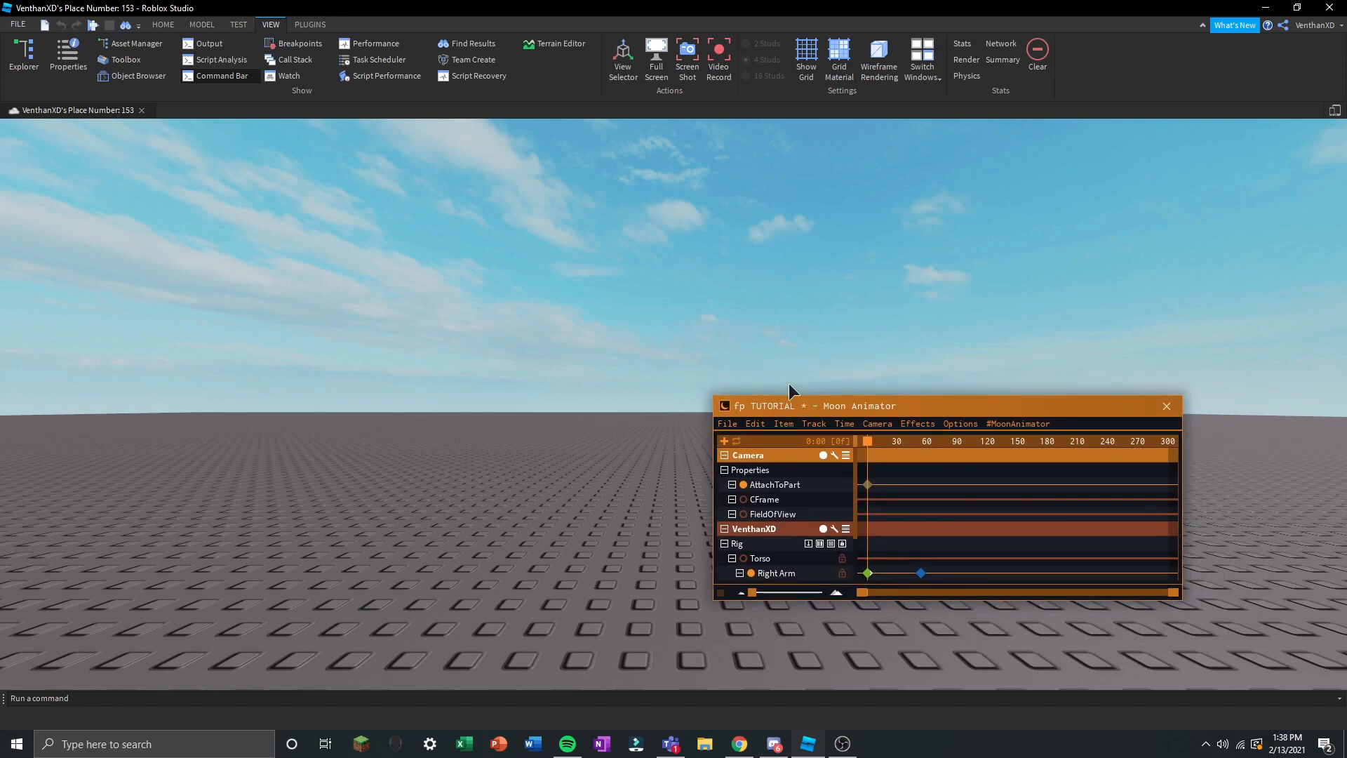
pyautogui.hotkey('ctrl', 'h')
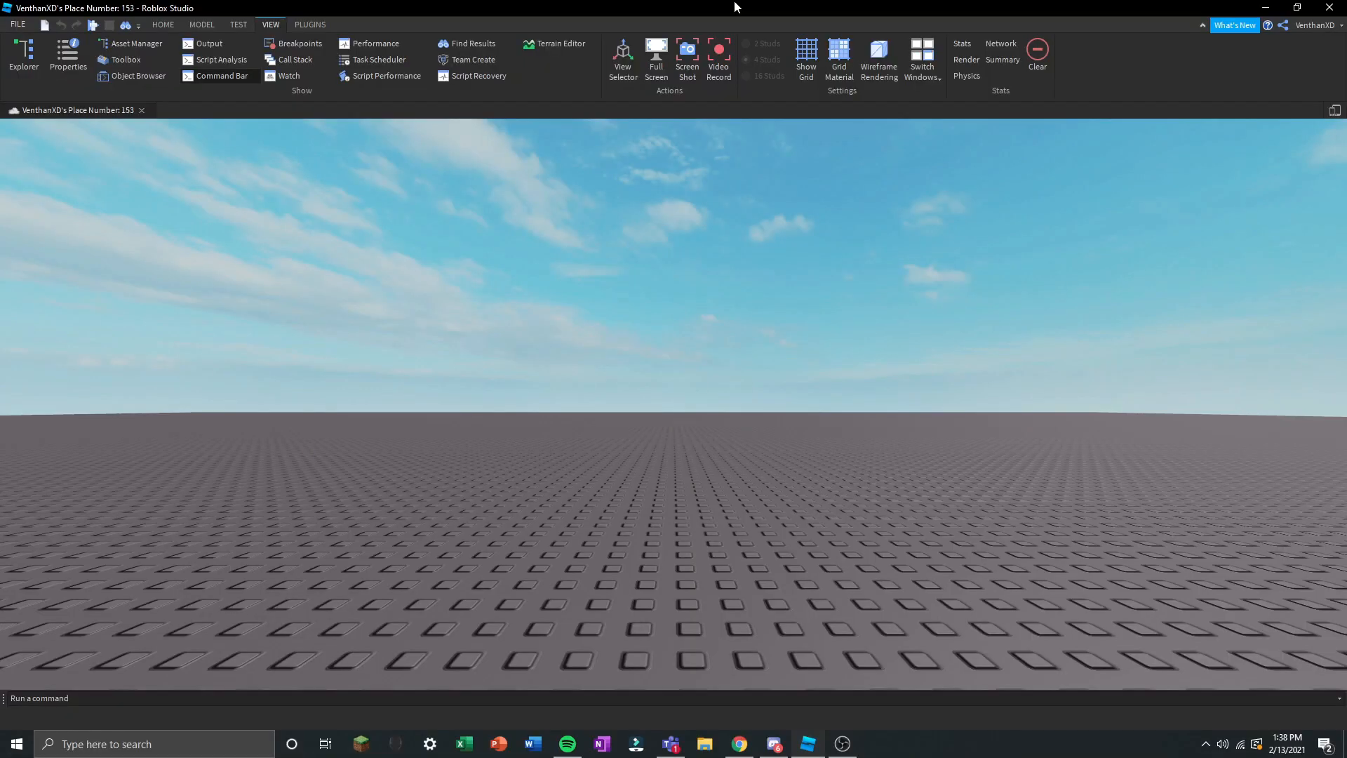
pyautogui.press('space')
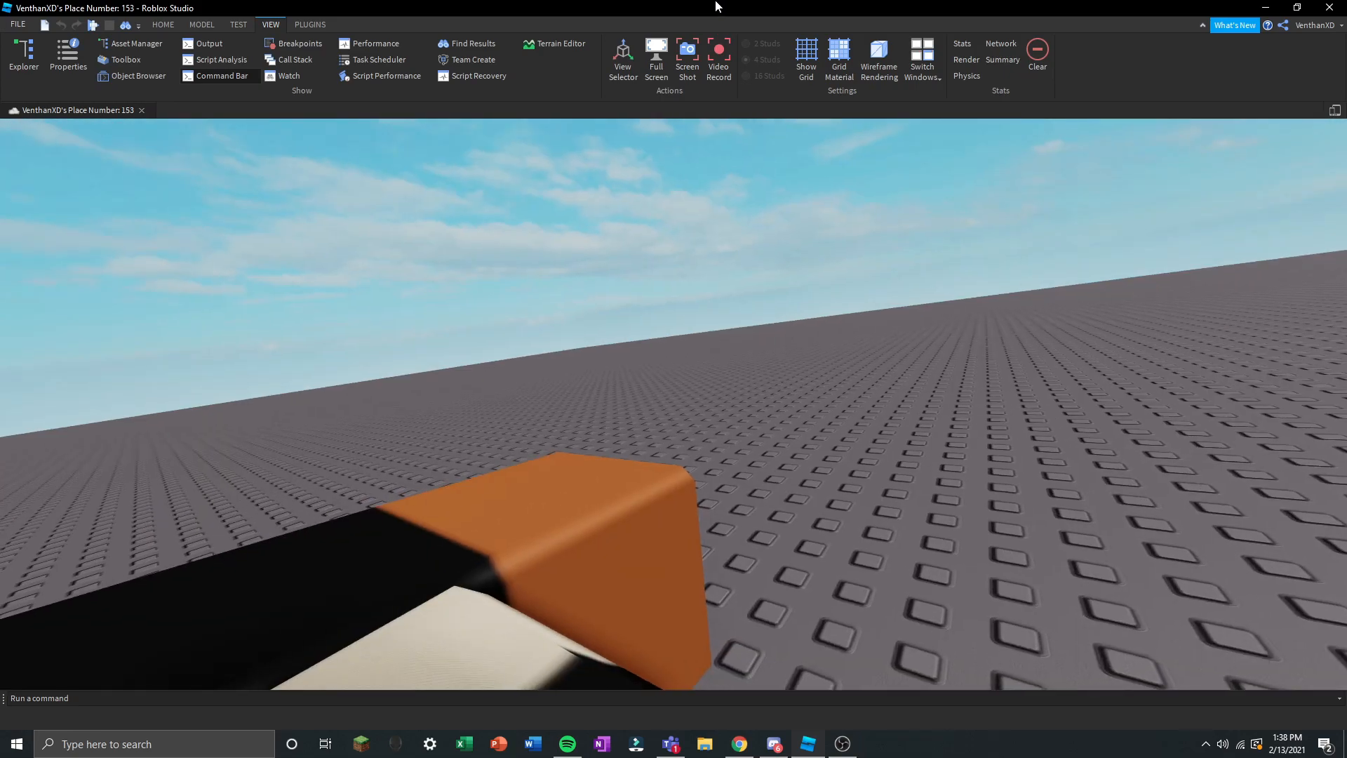
pyautogui.press('space')
pyautogui.moveTo(893, 443); pyautogui.dragTo(833, 445)
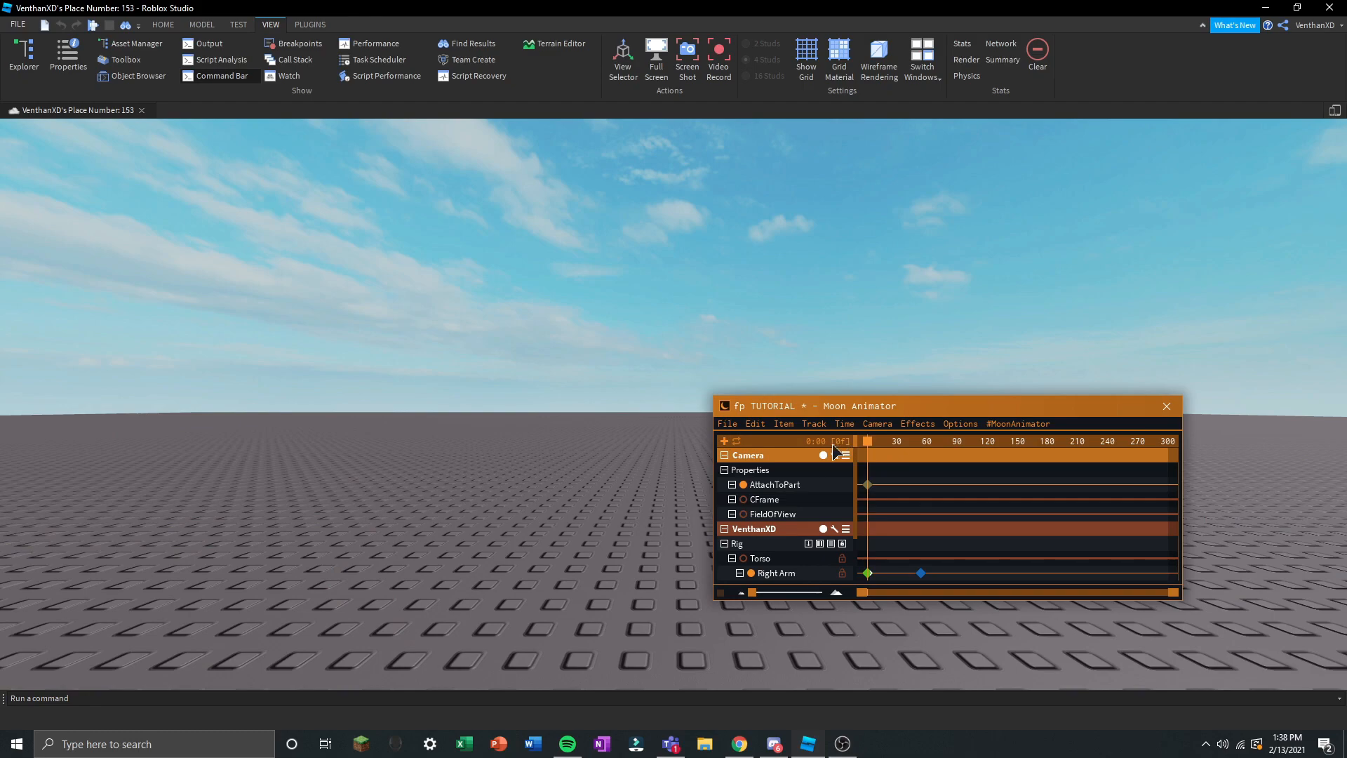
# Add a keyframe to the Camera's FieldOfView track at frame 0 and set its value to 100.
pyautogui.click(791, 516)
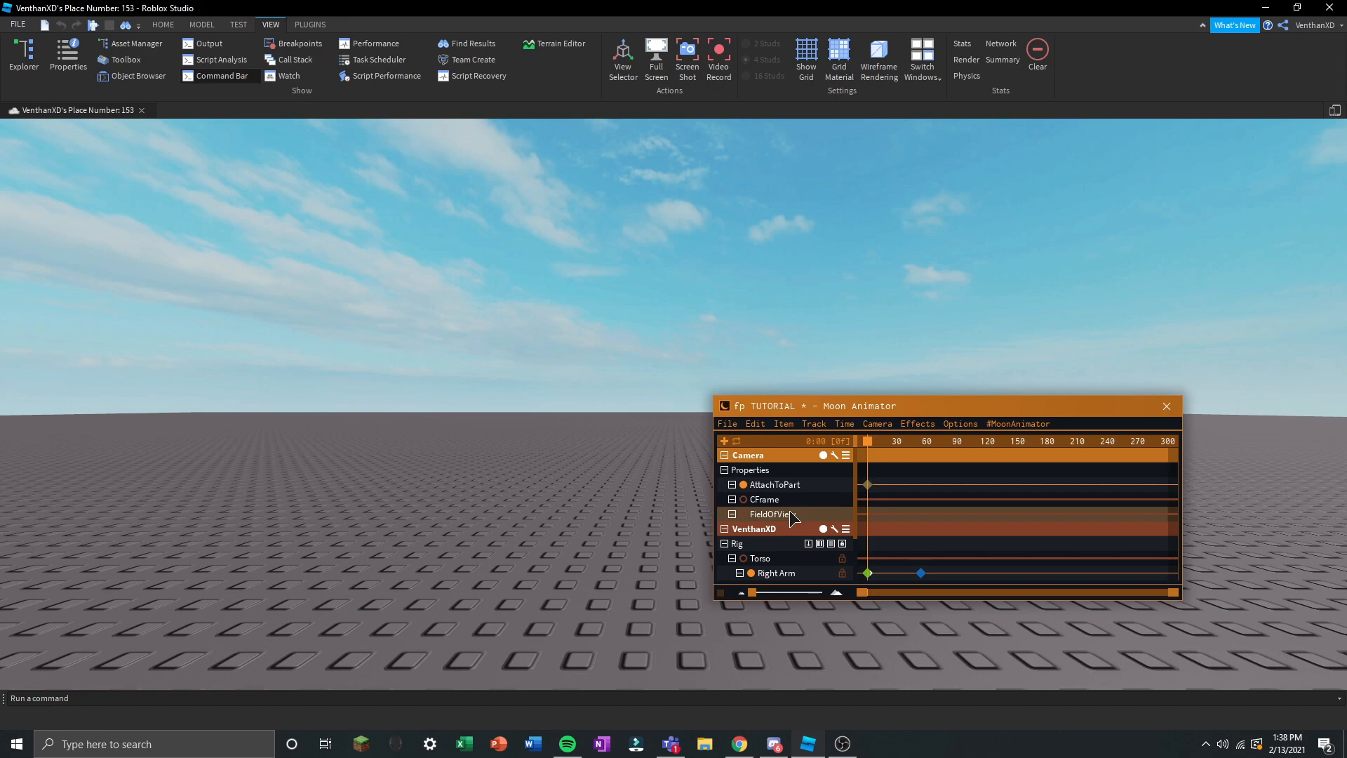
pyautogui.moveTo(867, 441); pyautogui.dragTo(912, 440)
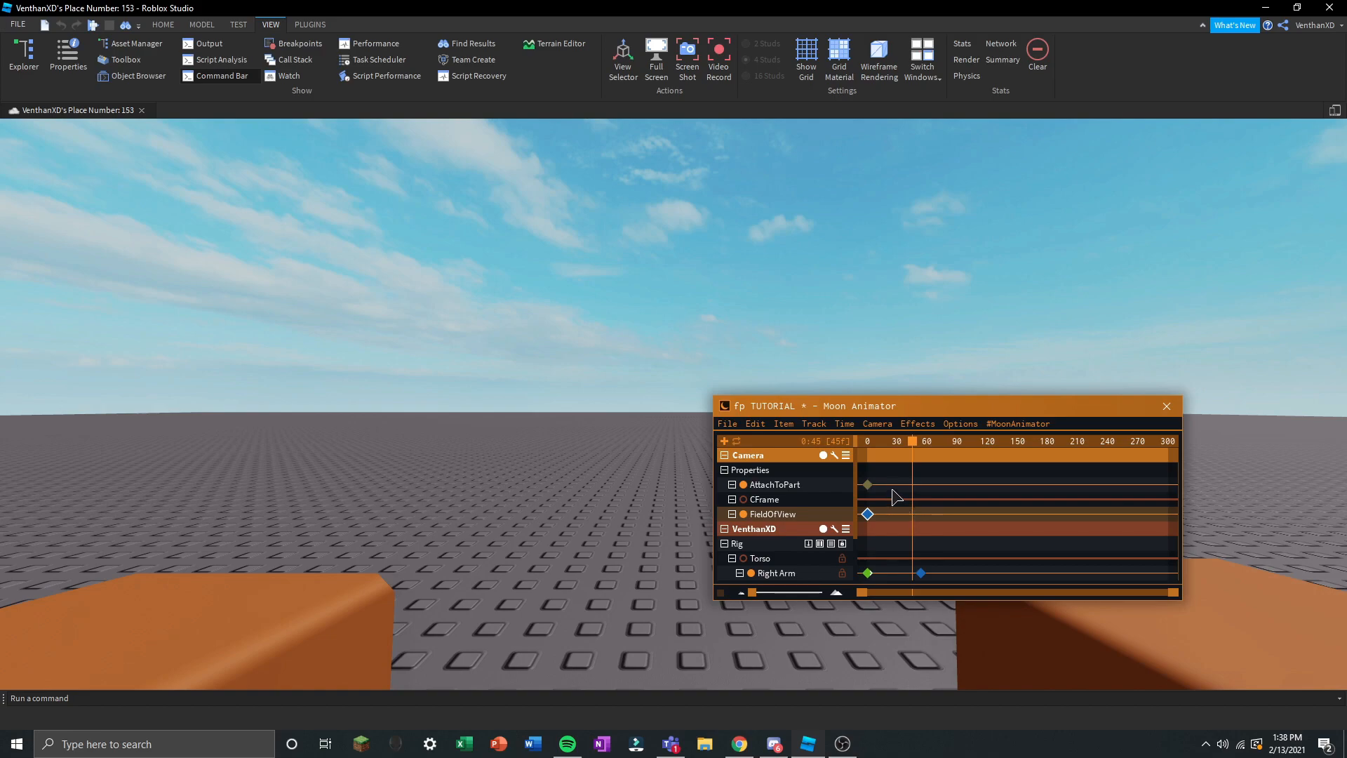
pyautogui.press('7')
pyautogui.click(874, 367)
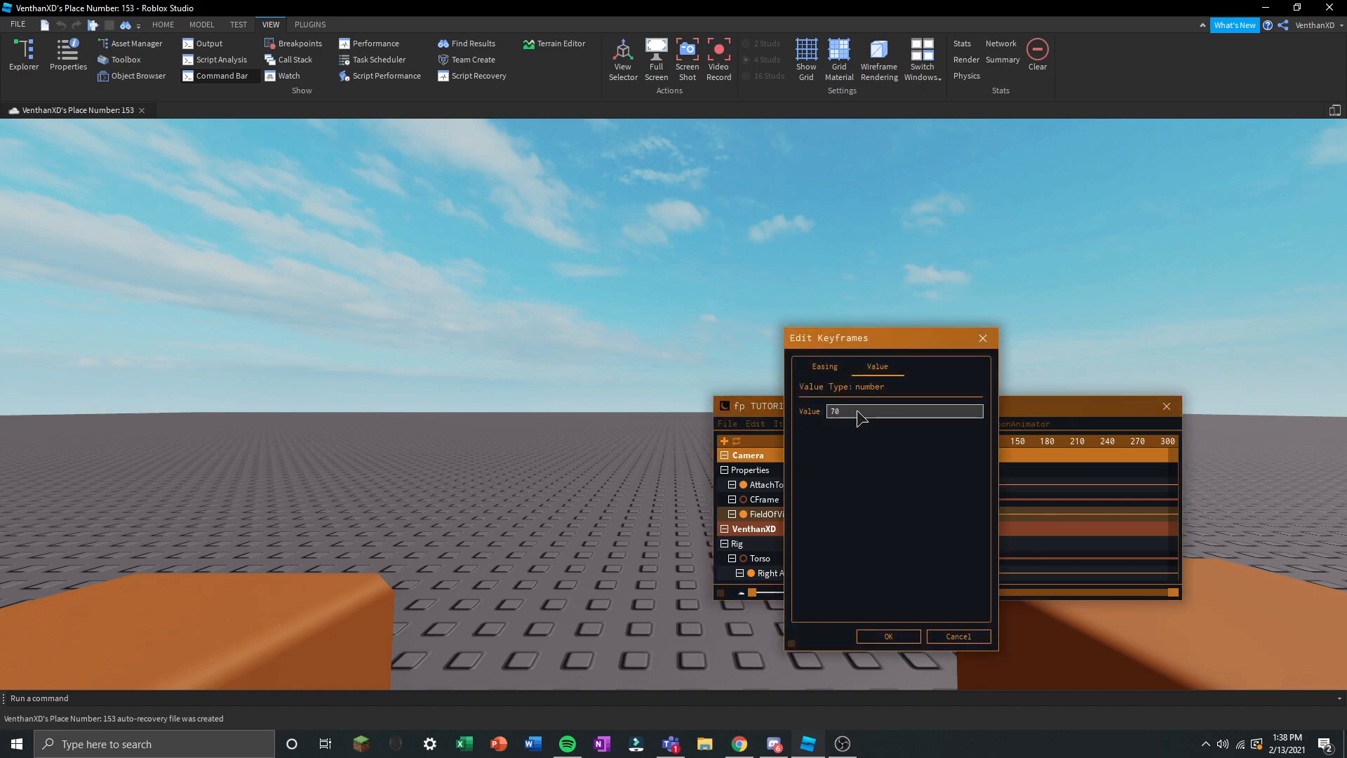
pyautogui.write('70')
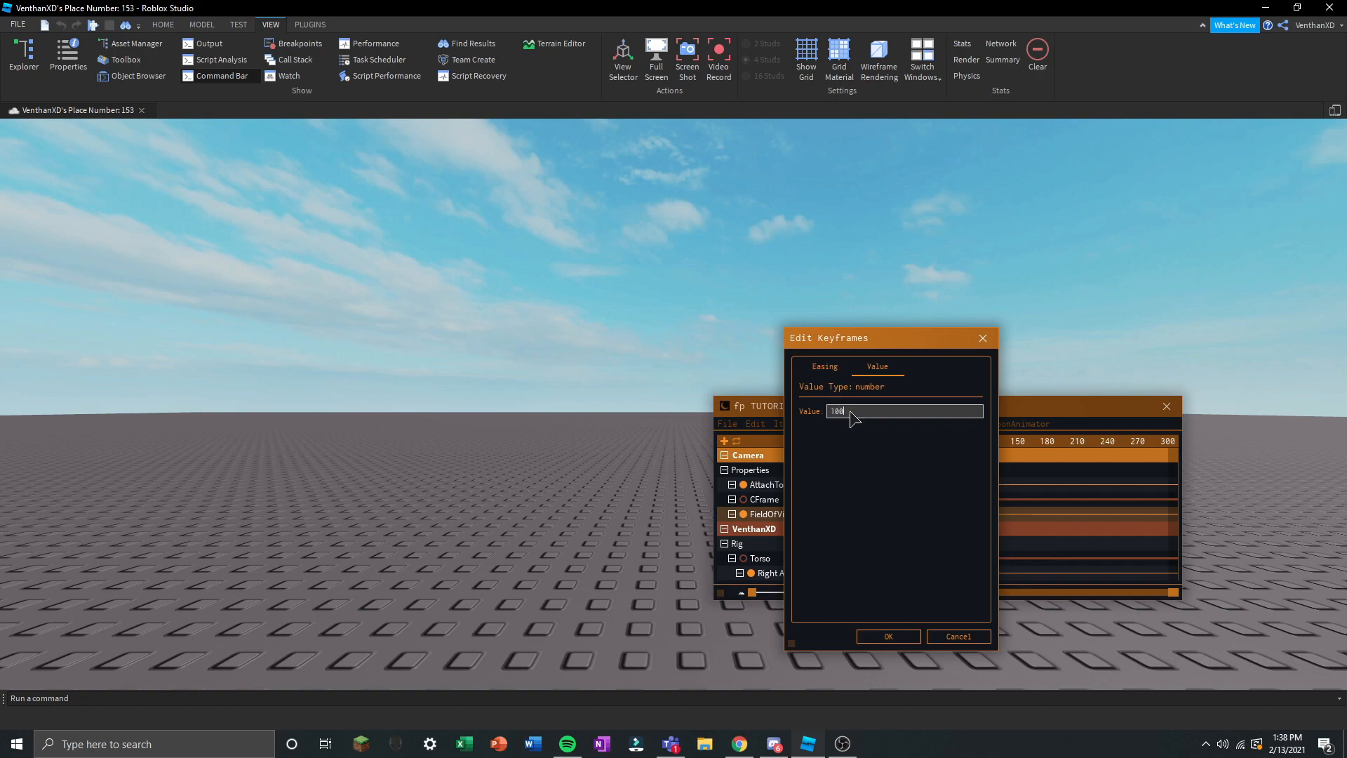
pyautogui.click(888, 635)
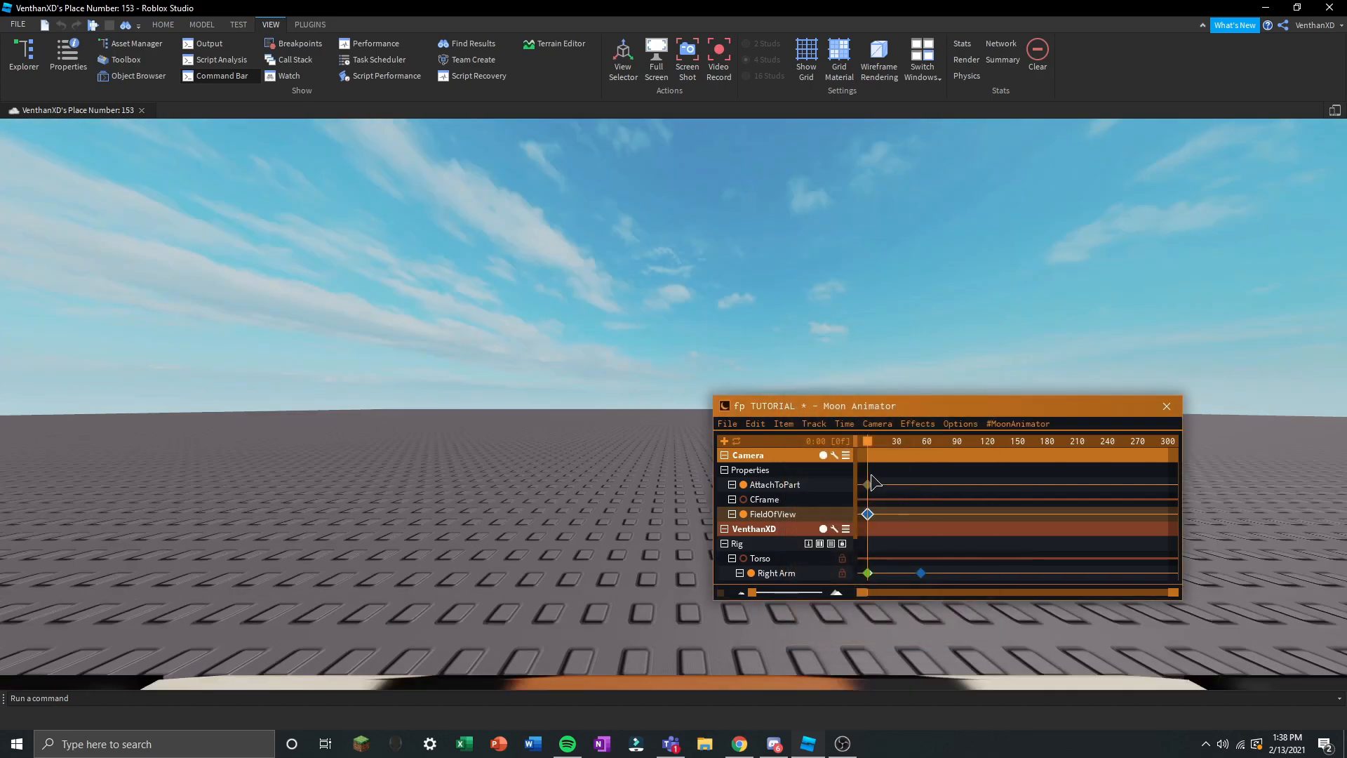
# Play the animation, try a different value for the FieldOfView keyframe and scrub the timeline to check it.
pyautogui.press('space')
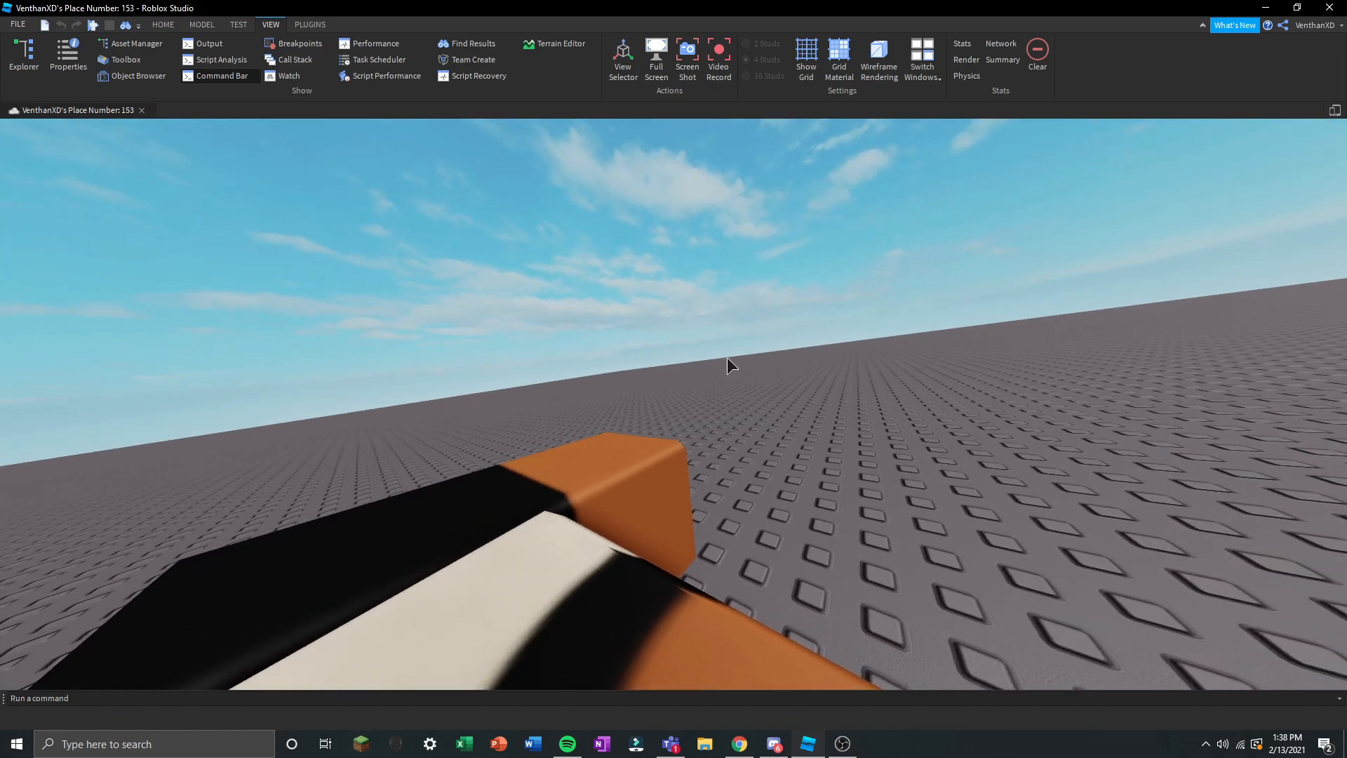
pyautogui.press('space')
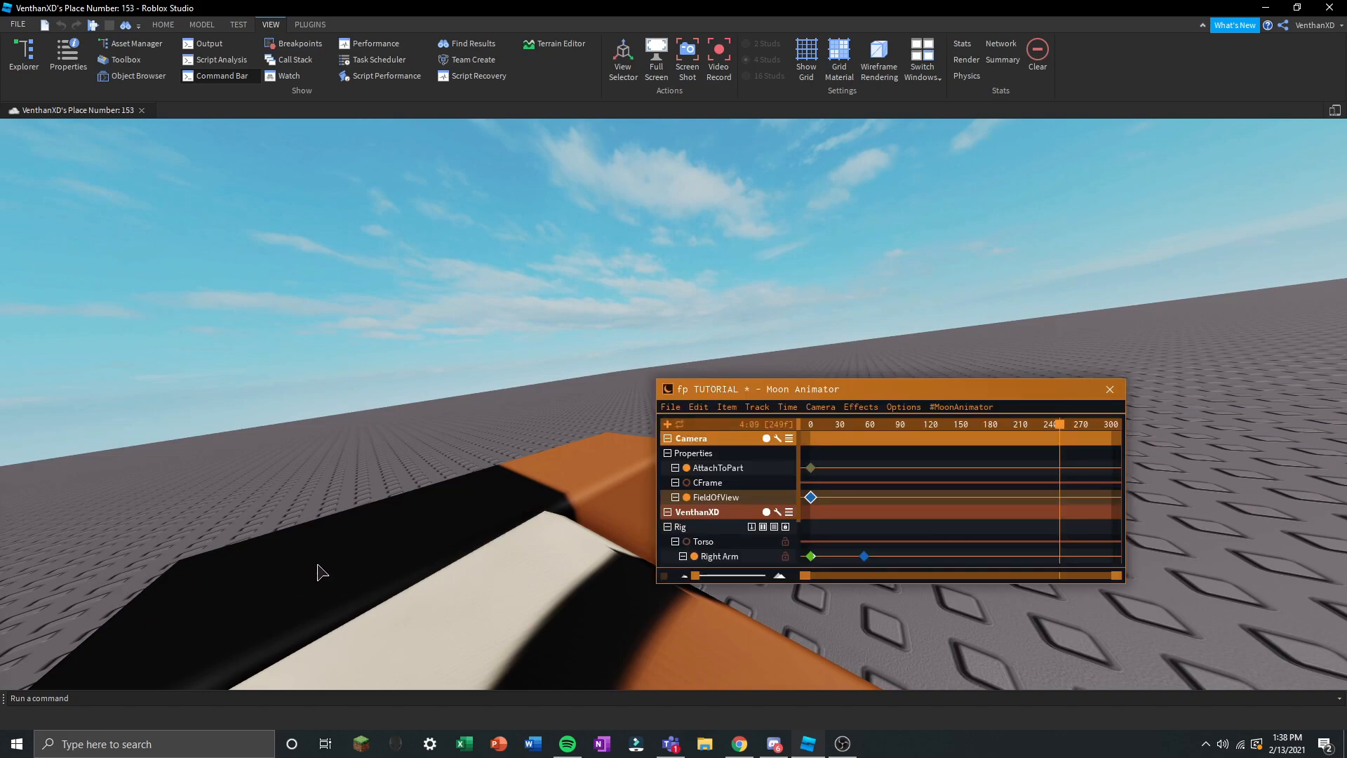
pyautogui.doubleClick(810, 497)
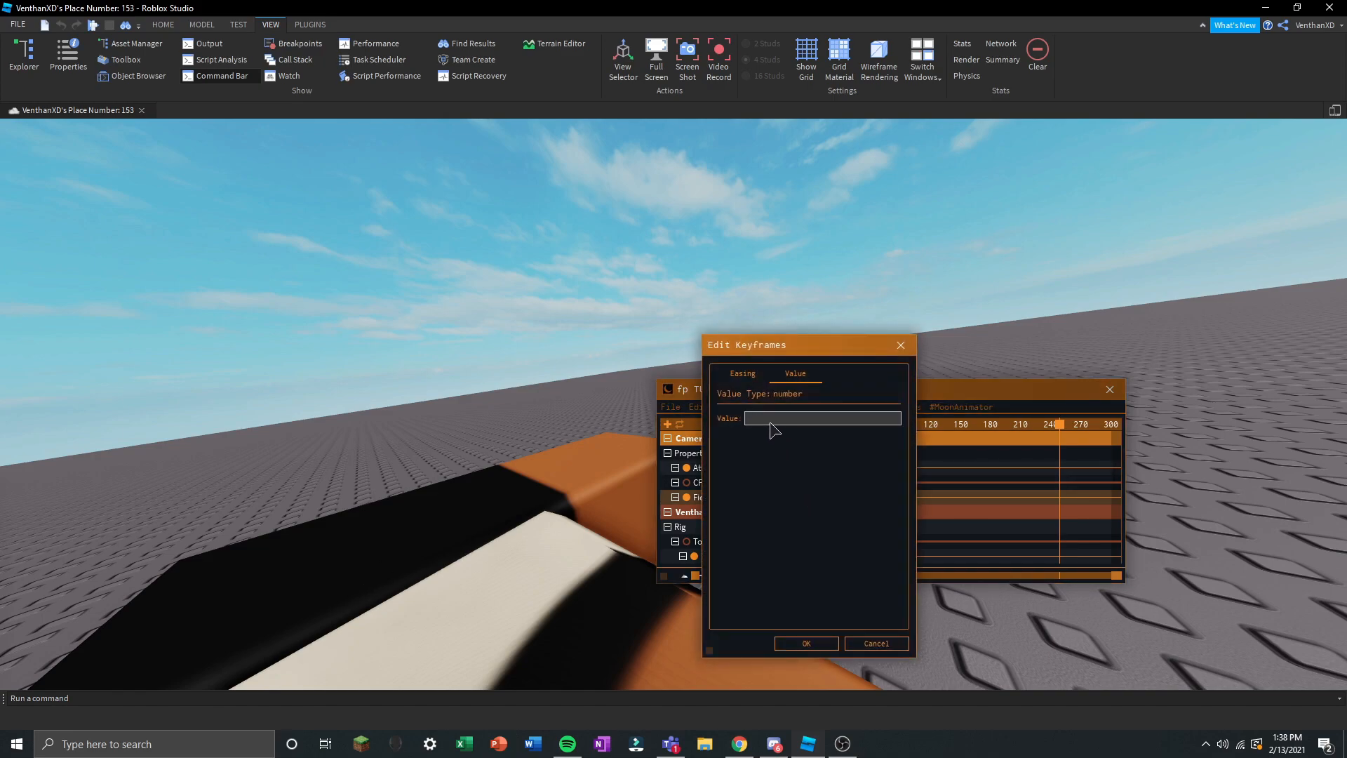
pyautogui.click(806, 642)
pyautogui.moveTo(887, 425); pyautogui.dragTo(1072, 426)
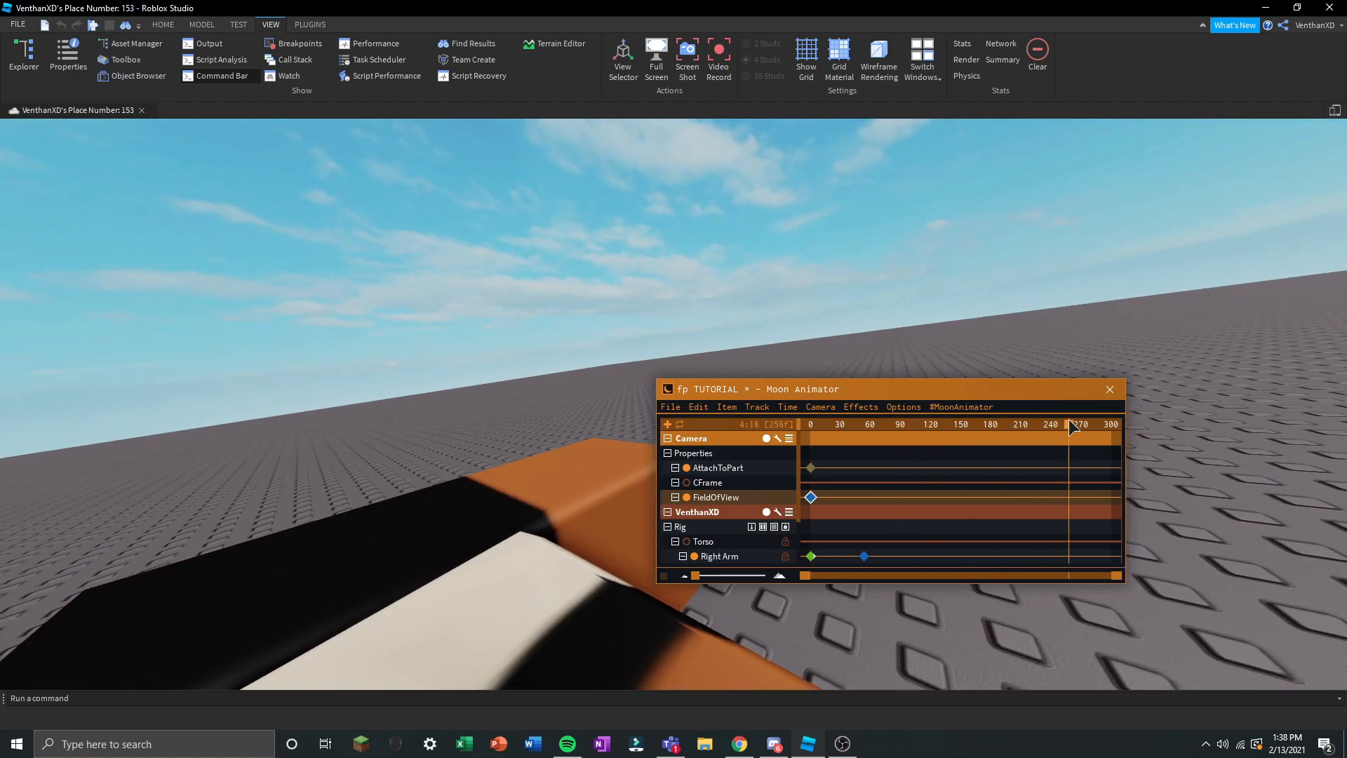
# Set the FieldOfView keyframe at frame 0 to 85 and preview the animation.
pyautogui.doubleClick(811, 497)
pyautogui.write('85')
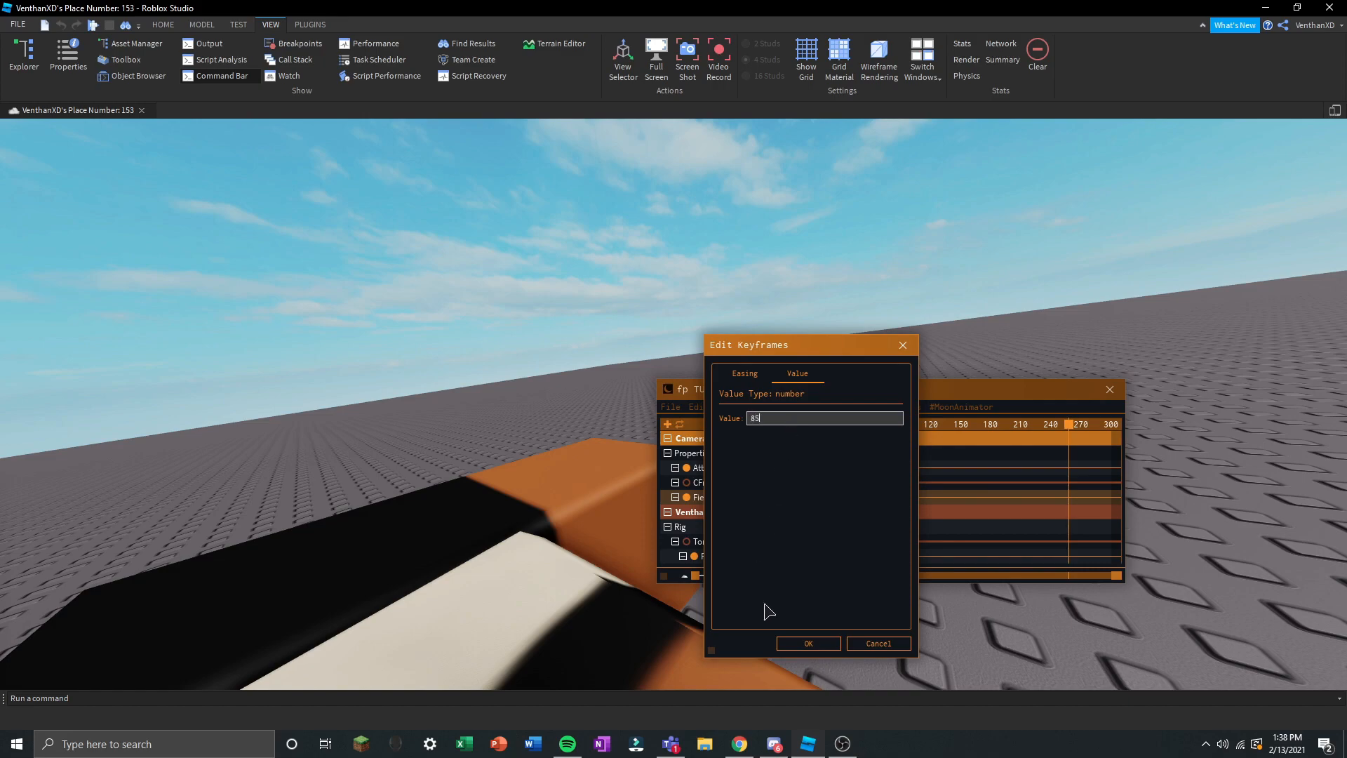
pyautogui.click(808, 643)
pyautogui.moveTo(885, 425); pyautogui.dragTo(800, 498)
pyautogui.press('space')
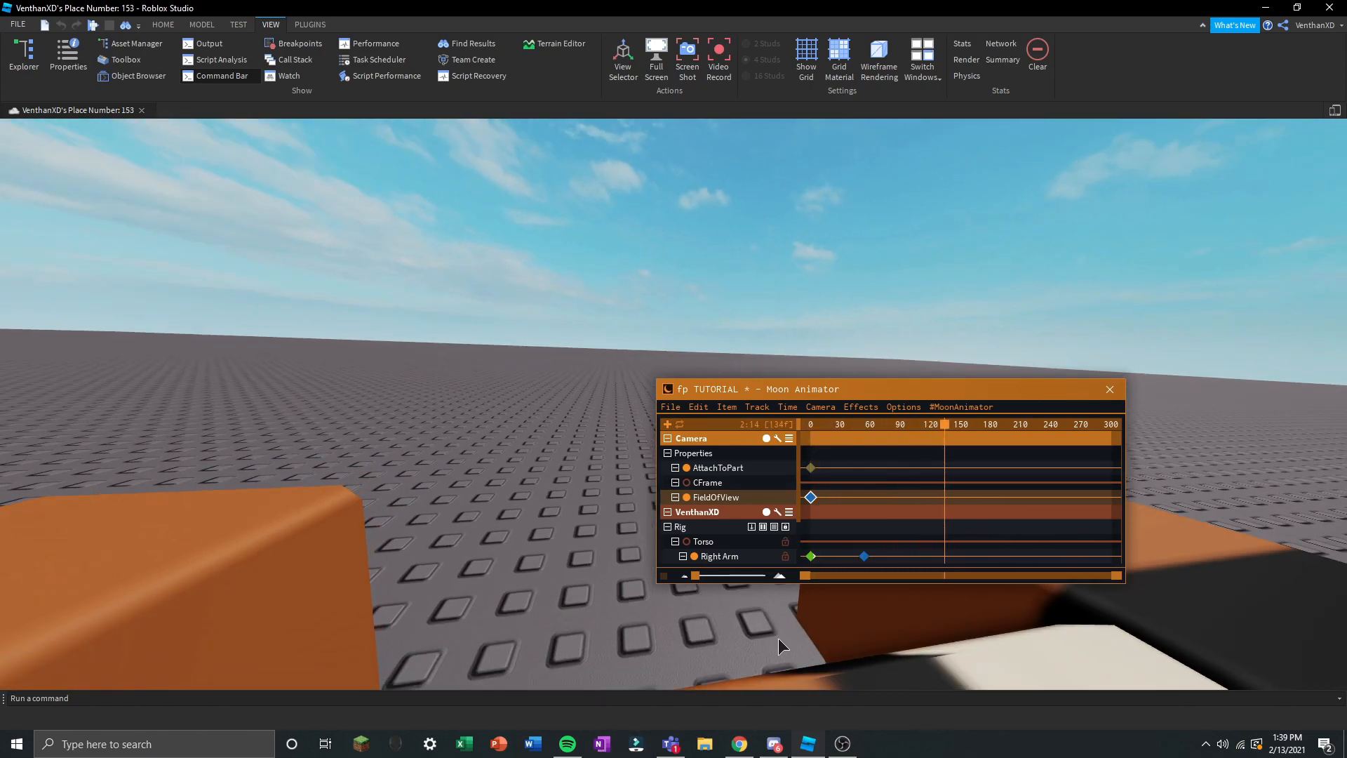
# Make the rig's Torso part fully transparent by raising its Transparency property.
pyautogui.click(23, 58)
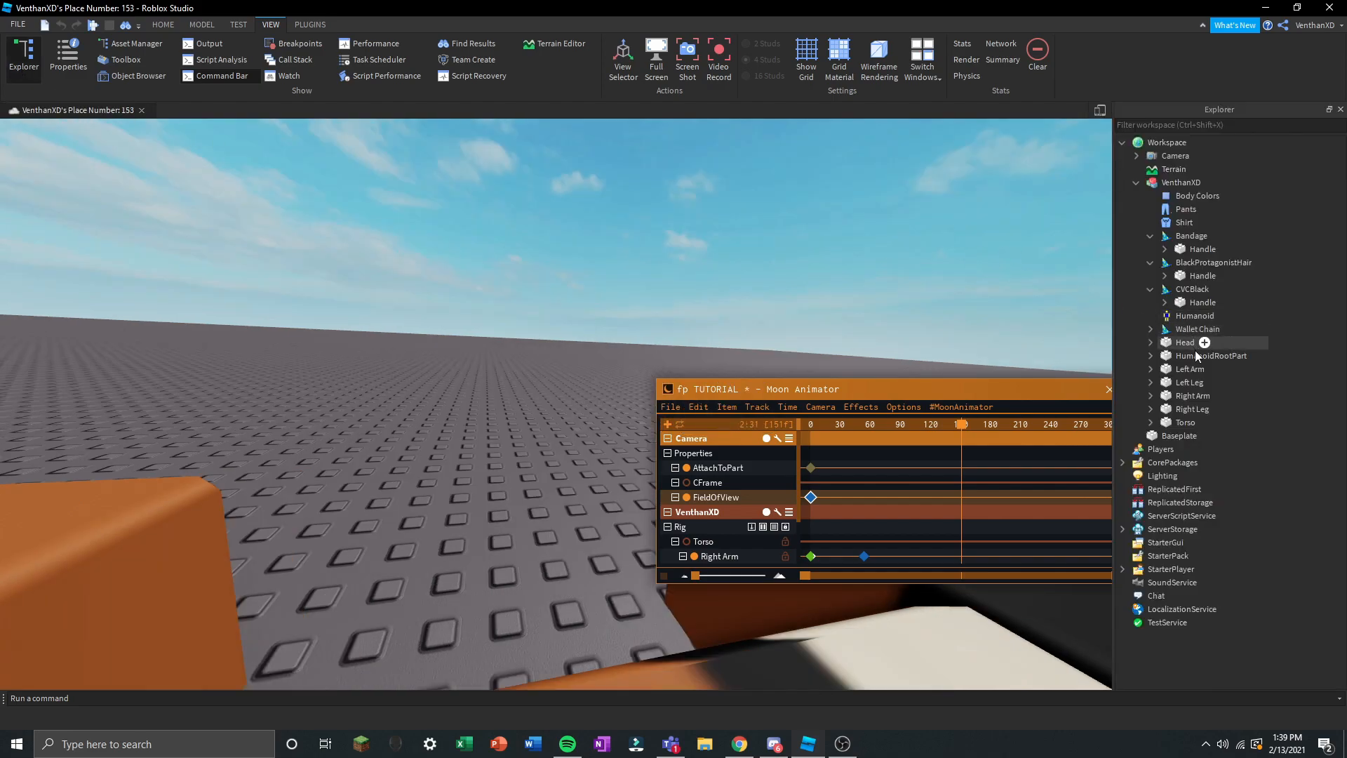
pyautogui.click(1181, 421)
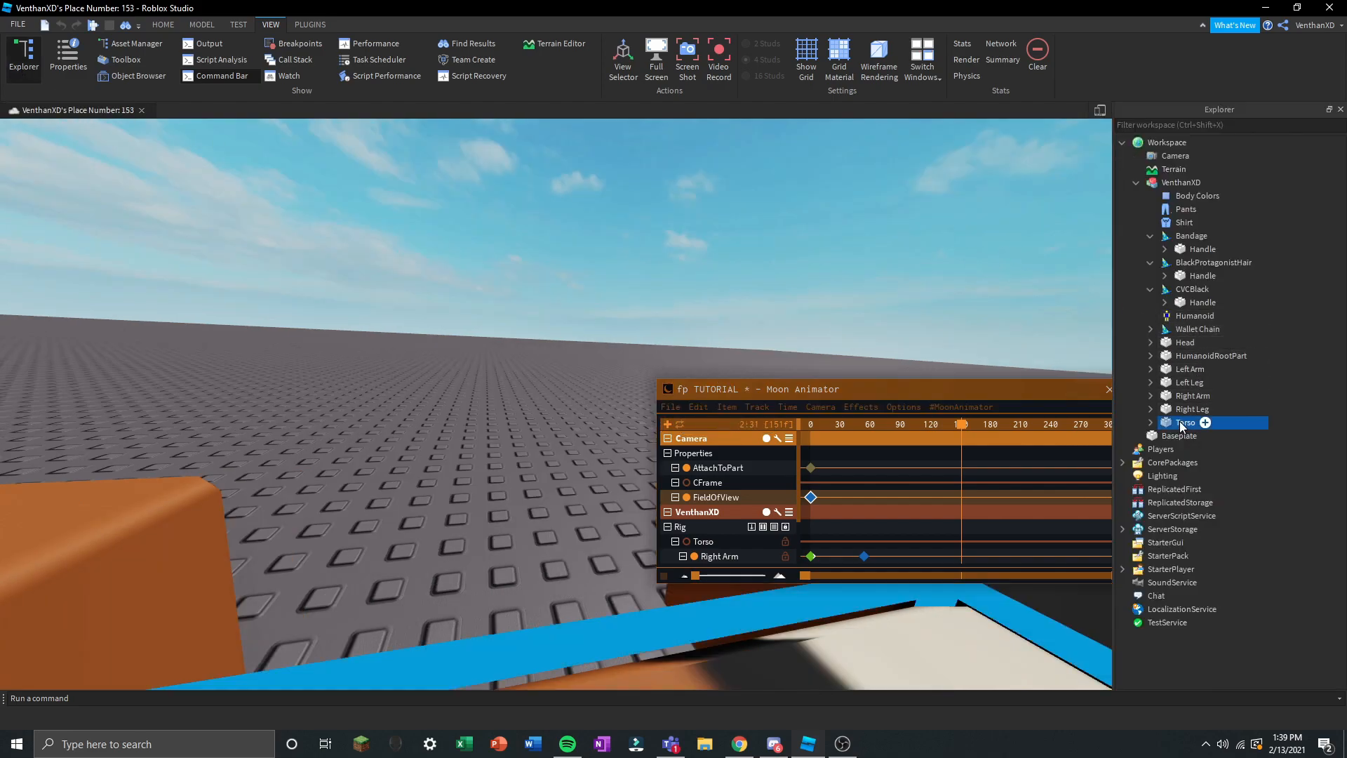
pyautogui.click(67, 62)
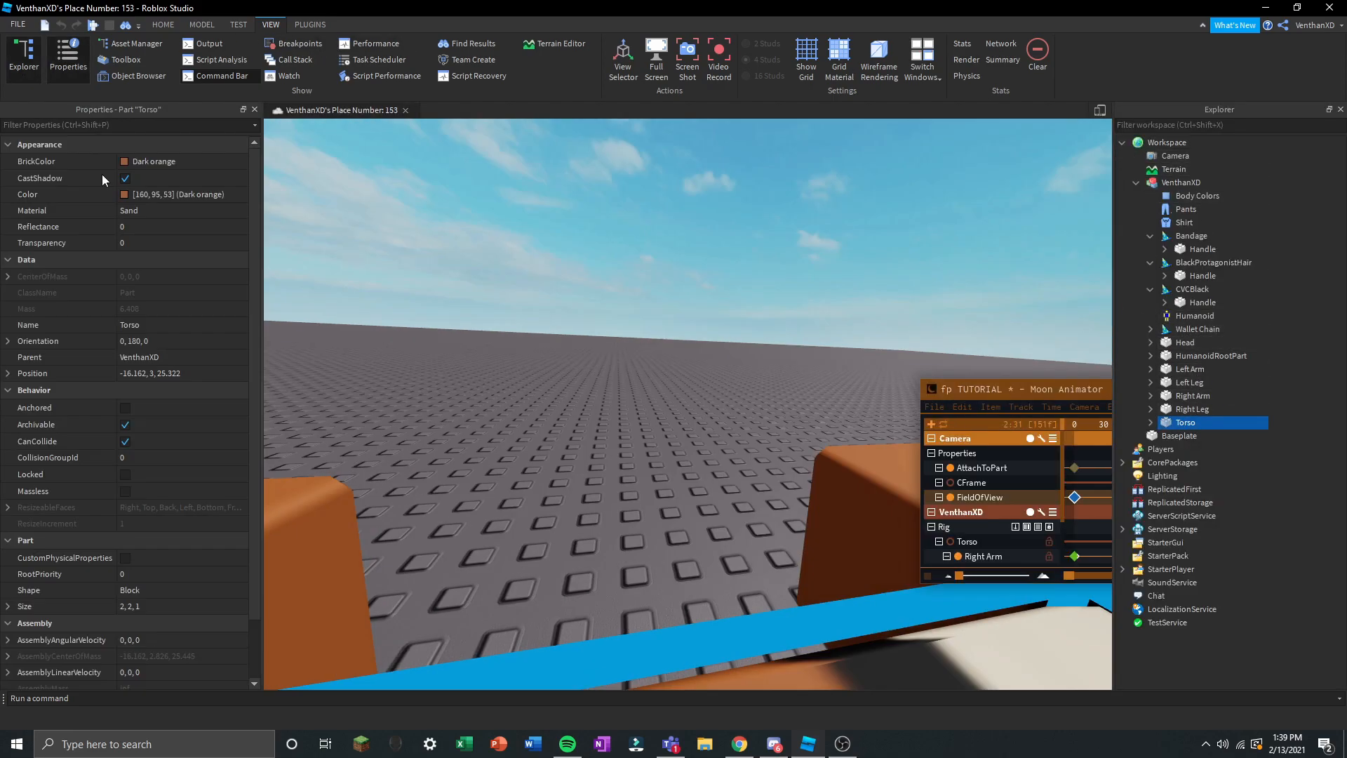
pyautogui.click(143, 242)
pyautogui.click(169, 243)
pyautogui.click(665, 329)
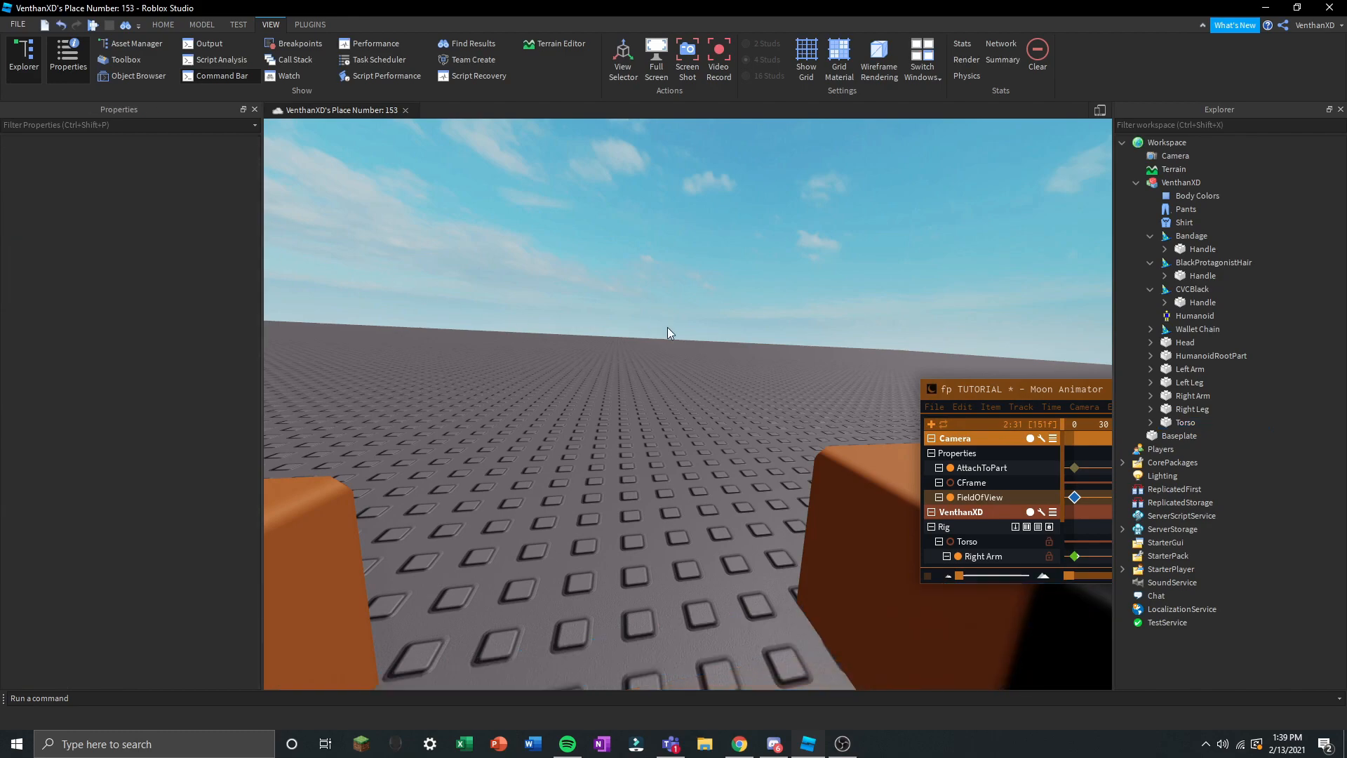
# Hide the part properties and play the animation from the start with the torso invisible.
pyautogui.click(256, 111)
pyautogui.click(877, 422)
pyautogui.moveTo(828, 428); pyautogui.dragTo(757, 399)
pyautogui.press('space')
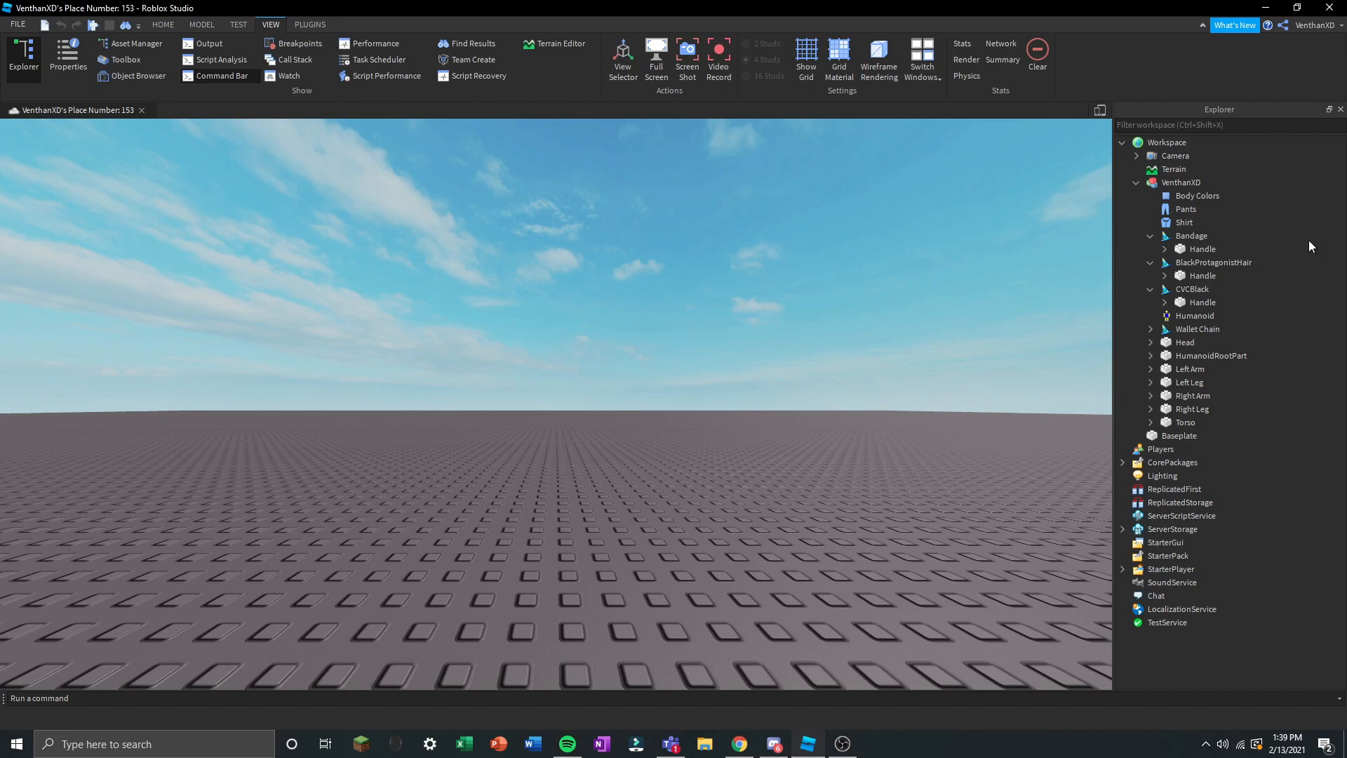
# Close the Explorer, return the playhead to frame 0 and disable the Camera item to view the rig from outside.
pyautogui.click(1341, 110)
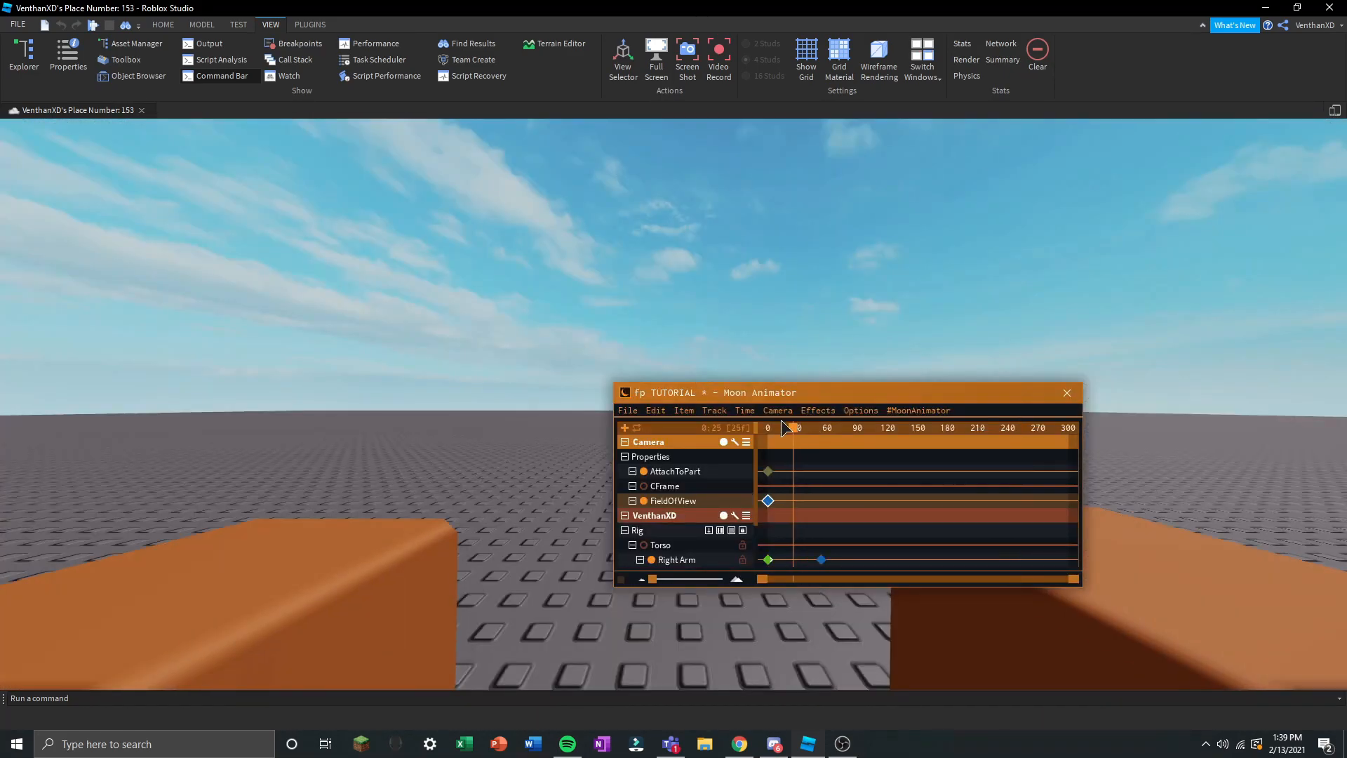
pyautogui.moveTo(784, 428); pyautogui.dragTo(767, 429)
pyautogui.click(723, 442)
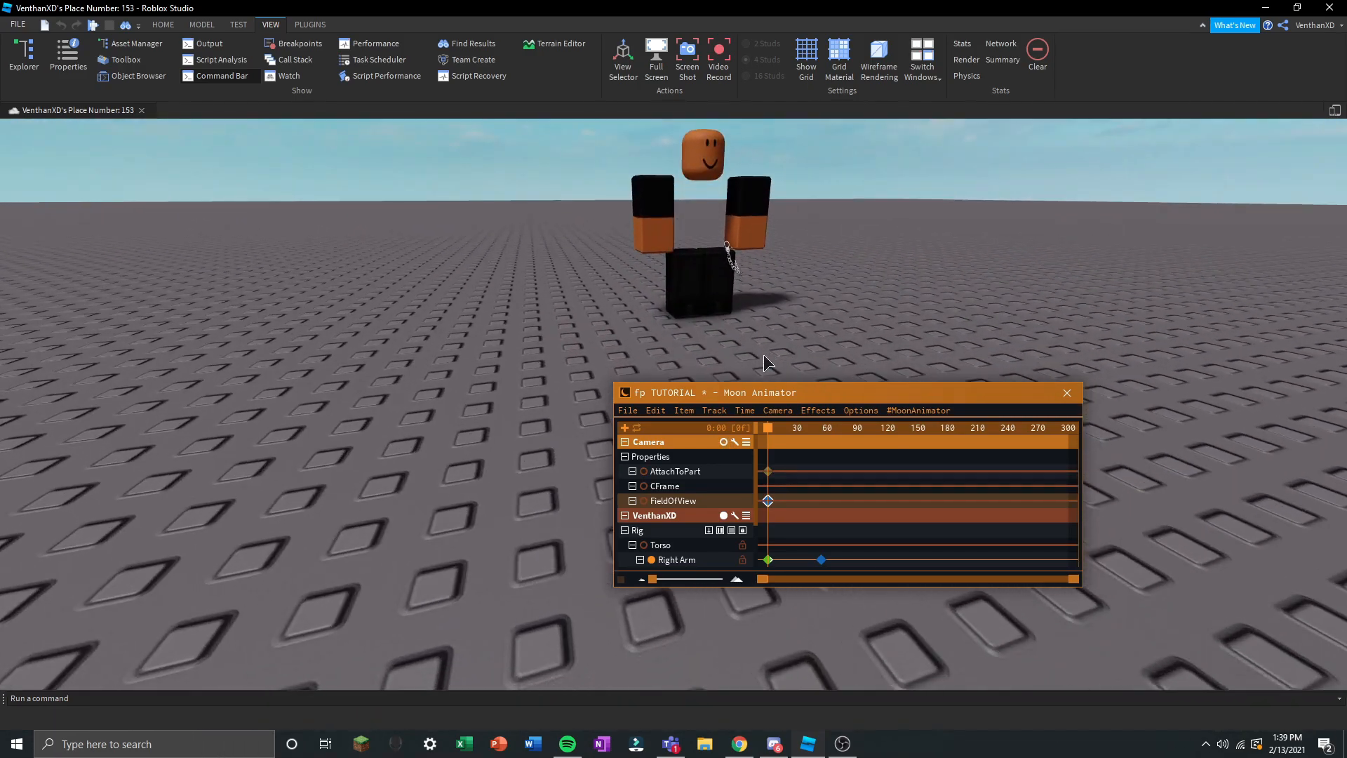
# Insert the Basic FPS Rig model from My Models in the Toolbox inventory into the scene.
pyautogui.click(115, 62)
pyautogui.click(116, 62)
pyautogui.click(185, 57)
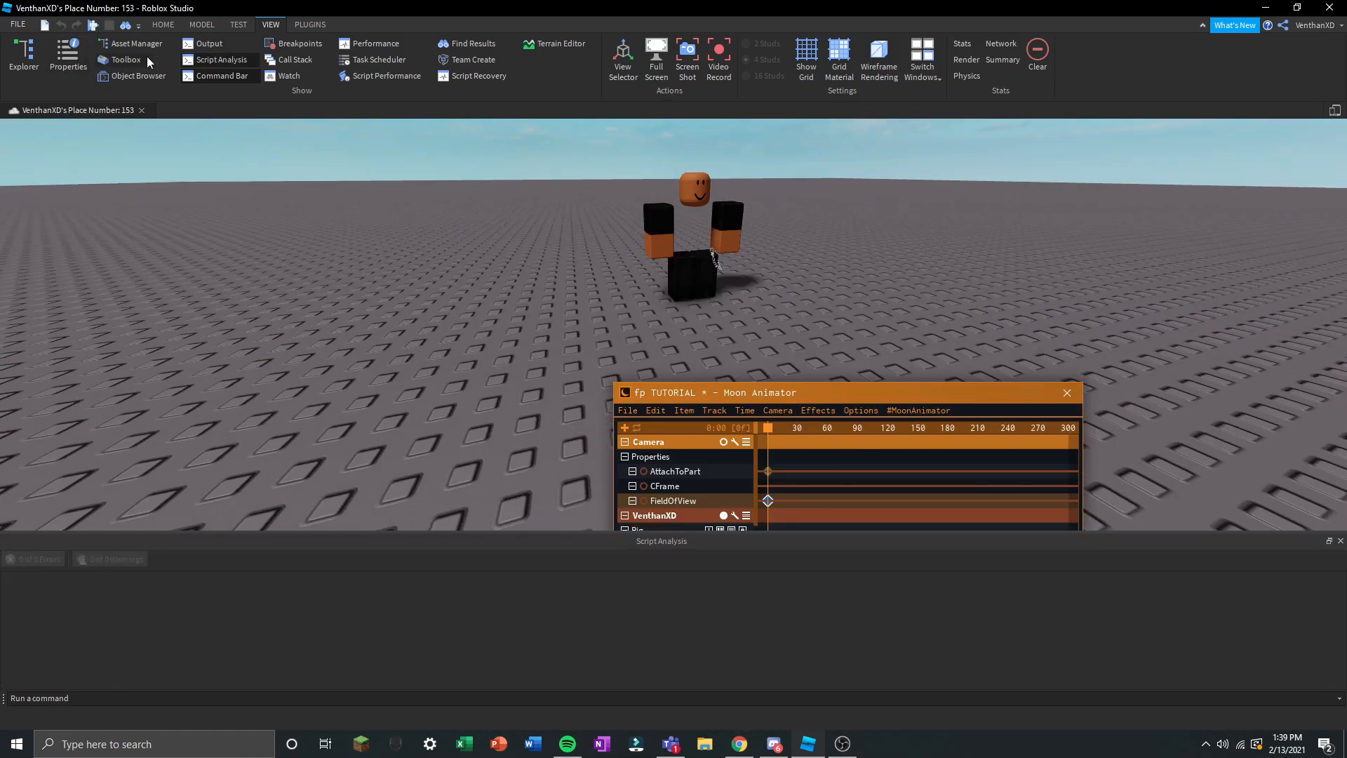
pyautogui.click(210, 62)
pyautogui.click(242, 73)
pyautogui.click(140, 61)
pyautogui.click(99, 130)
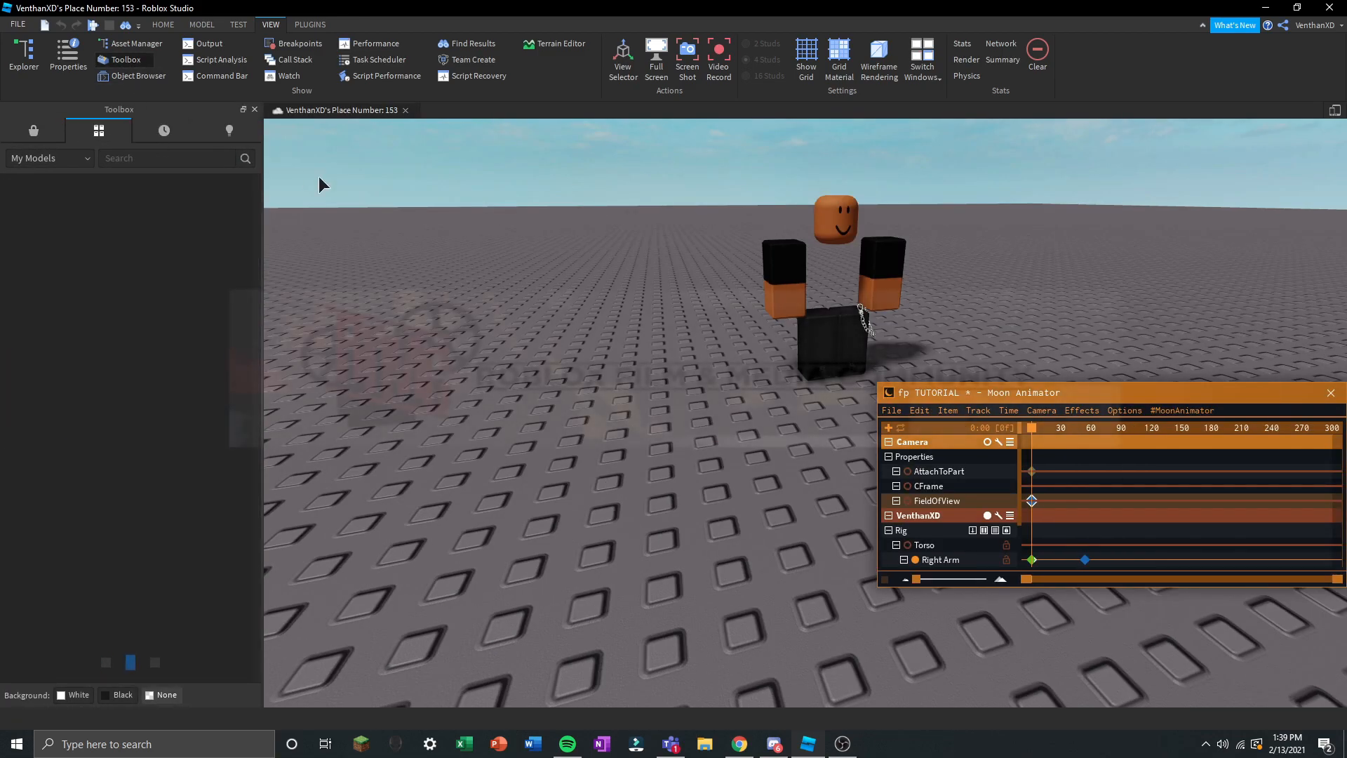
pyautogui.scroll(-10, 148, 306)
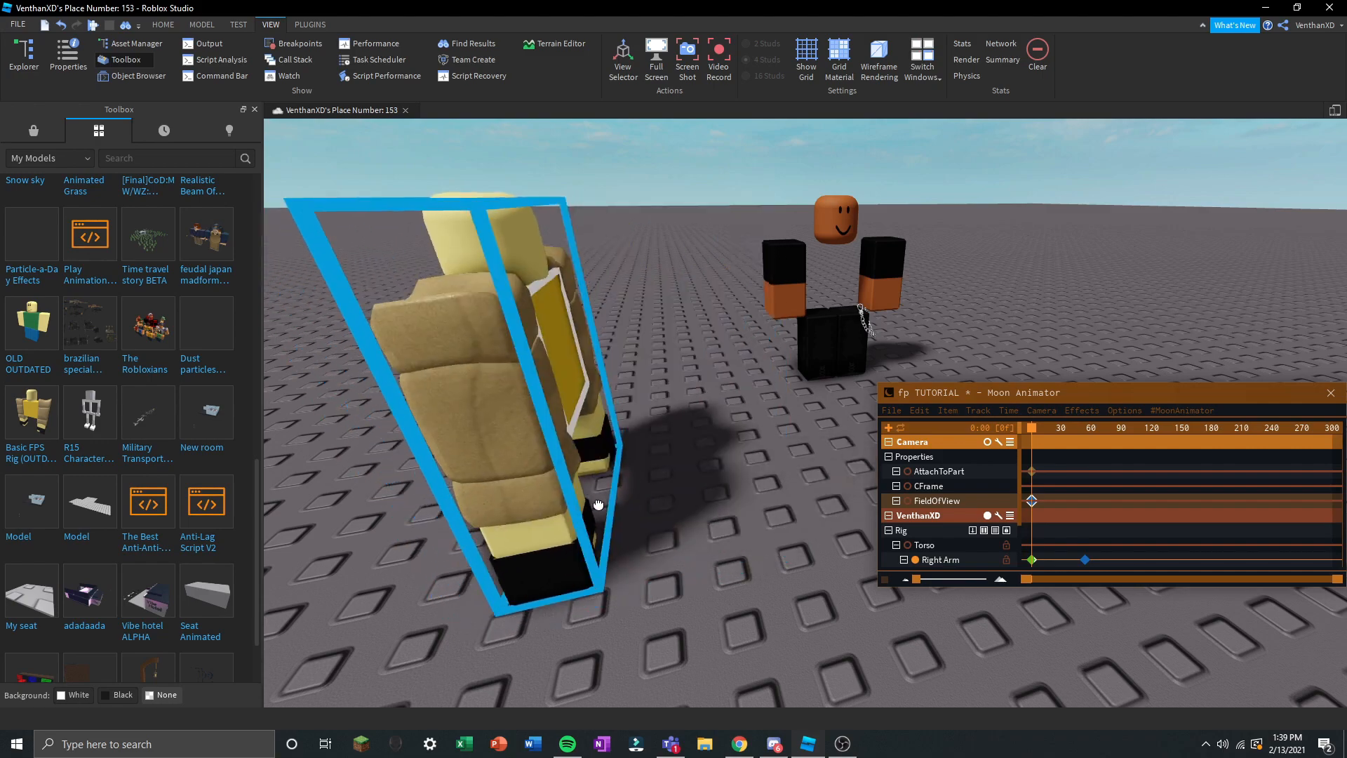
# Place and rotate the inserted FPS rig beside the character, and deselect it.
pyautogui.moveTo(595, 474); pyautogui.dragTo(625, 456)
pyautogui.press('r')
pyautogui.click(601, 586)
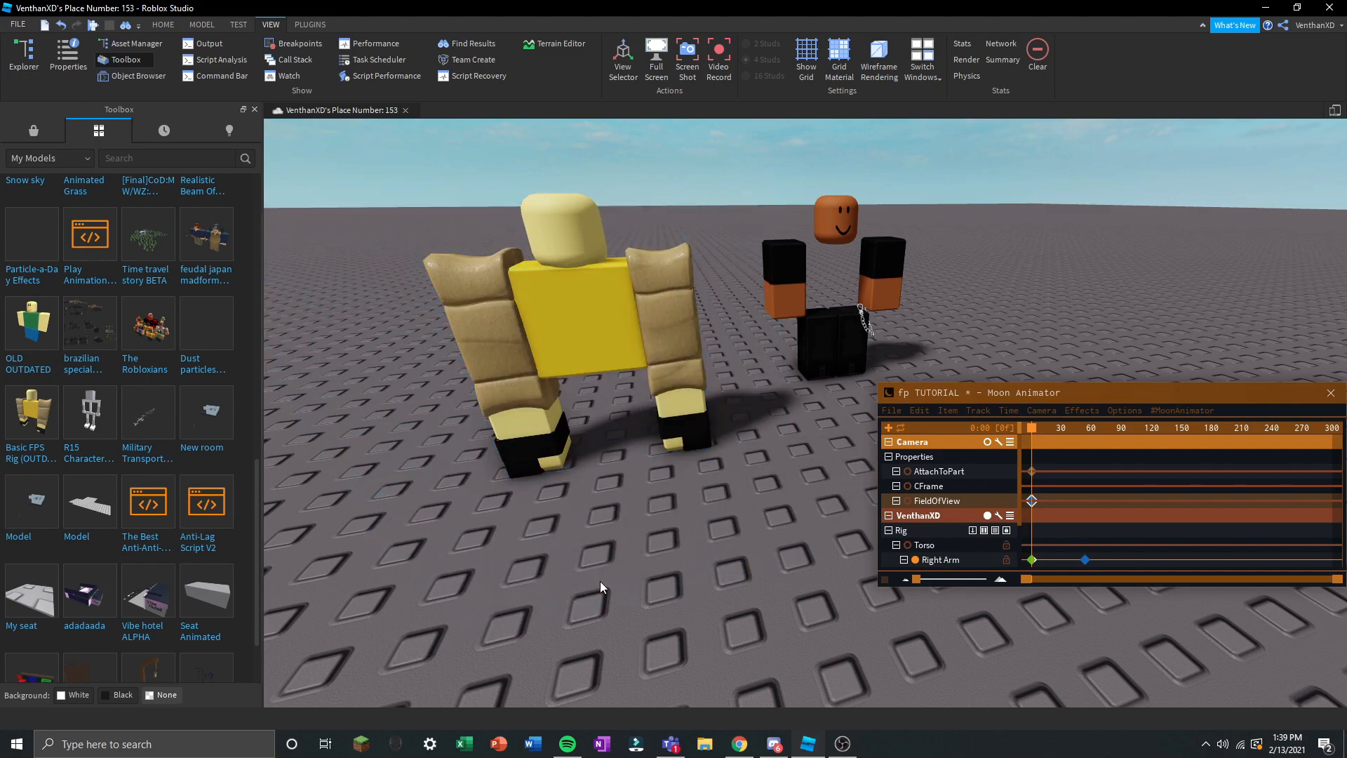
pyautogui.press('a')
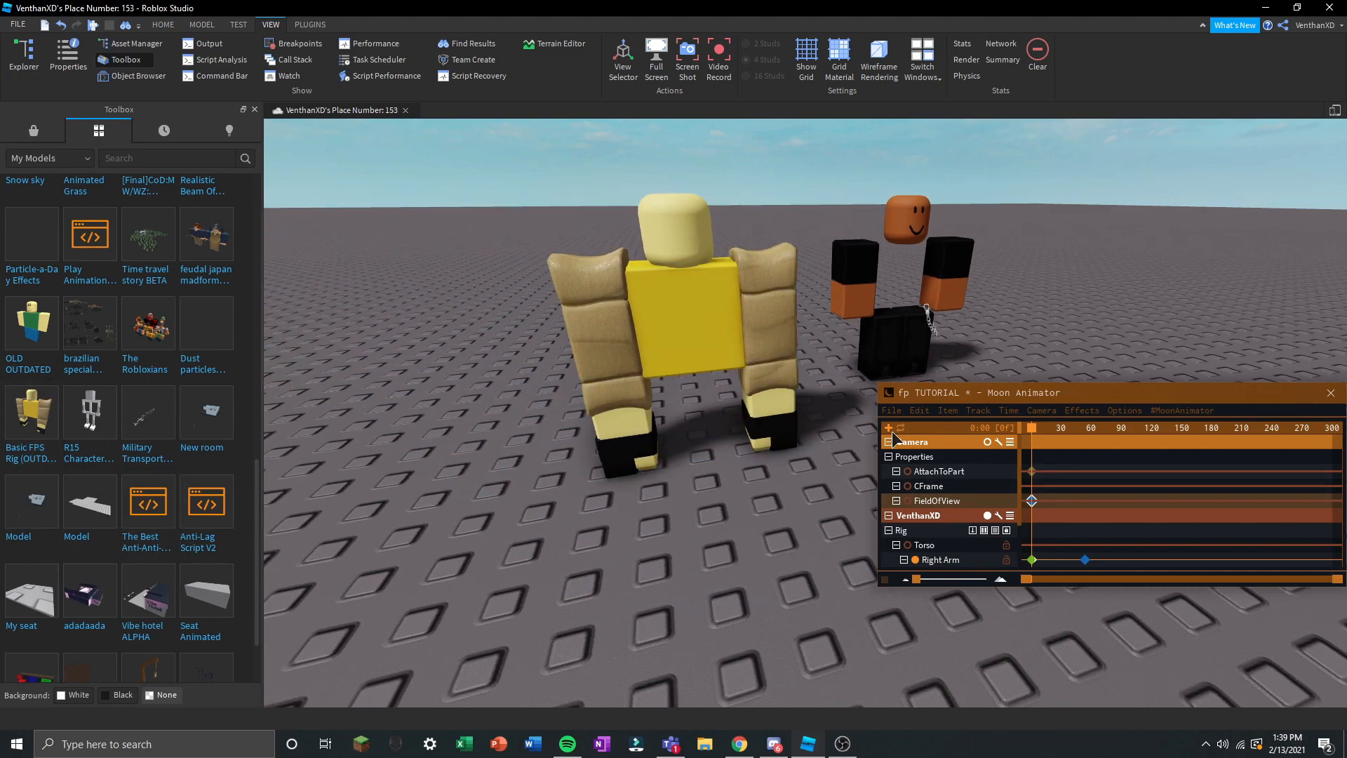
# Look over the inserted rig, scrub the animation forward, re-enable the Camera item and close the Toolbox.
pyautogui.click(889, 429)
pyautogui.press('w')
pyautogui.moveTo(711, 302); pyautogui.dragTo(711, 302, button='right')
pyautogui.press('s')
pyautogui.press('w')
pyautogui.moveTo(1053, 427); pyautogui.dragTo(233, 73)
pyautogui.click(987, 442)
pyautogui.click(254, 110)
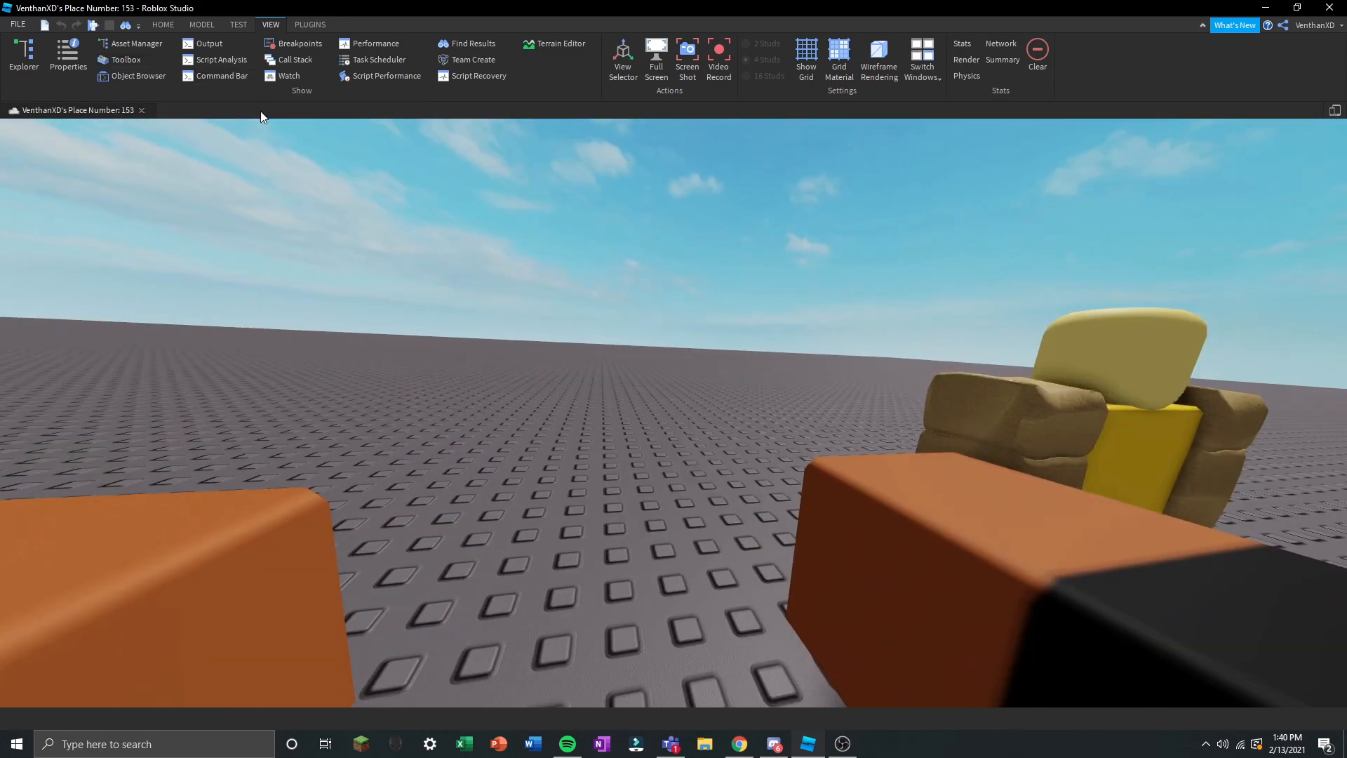